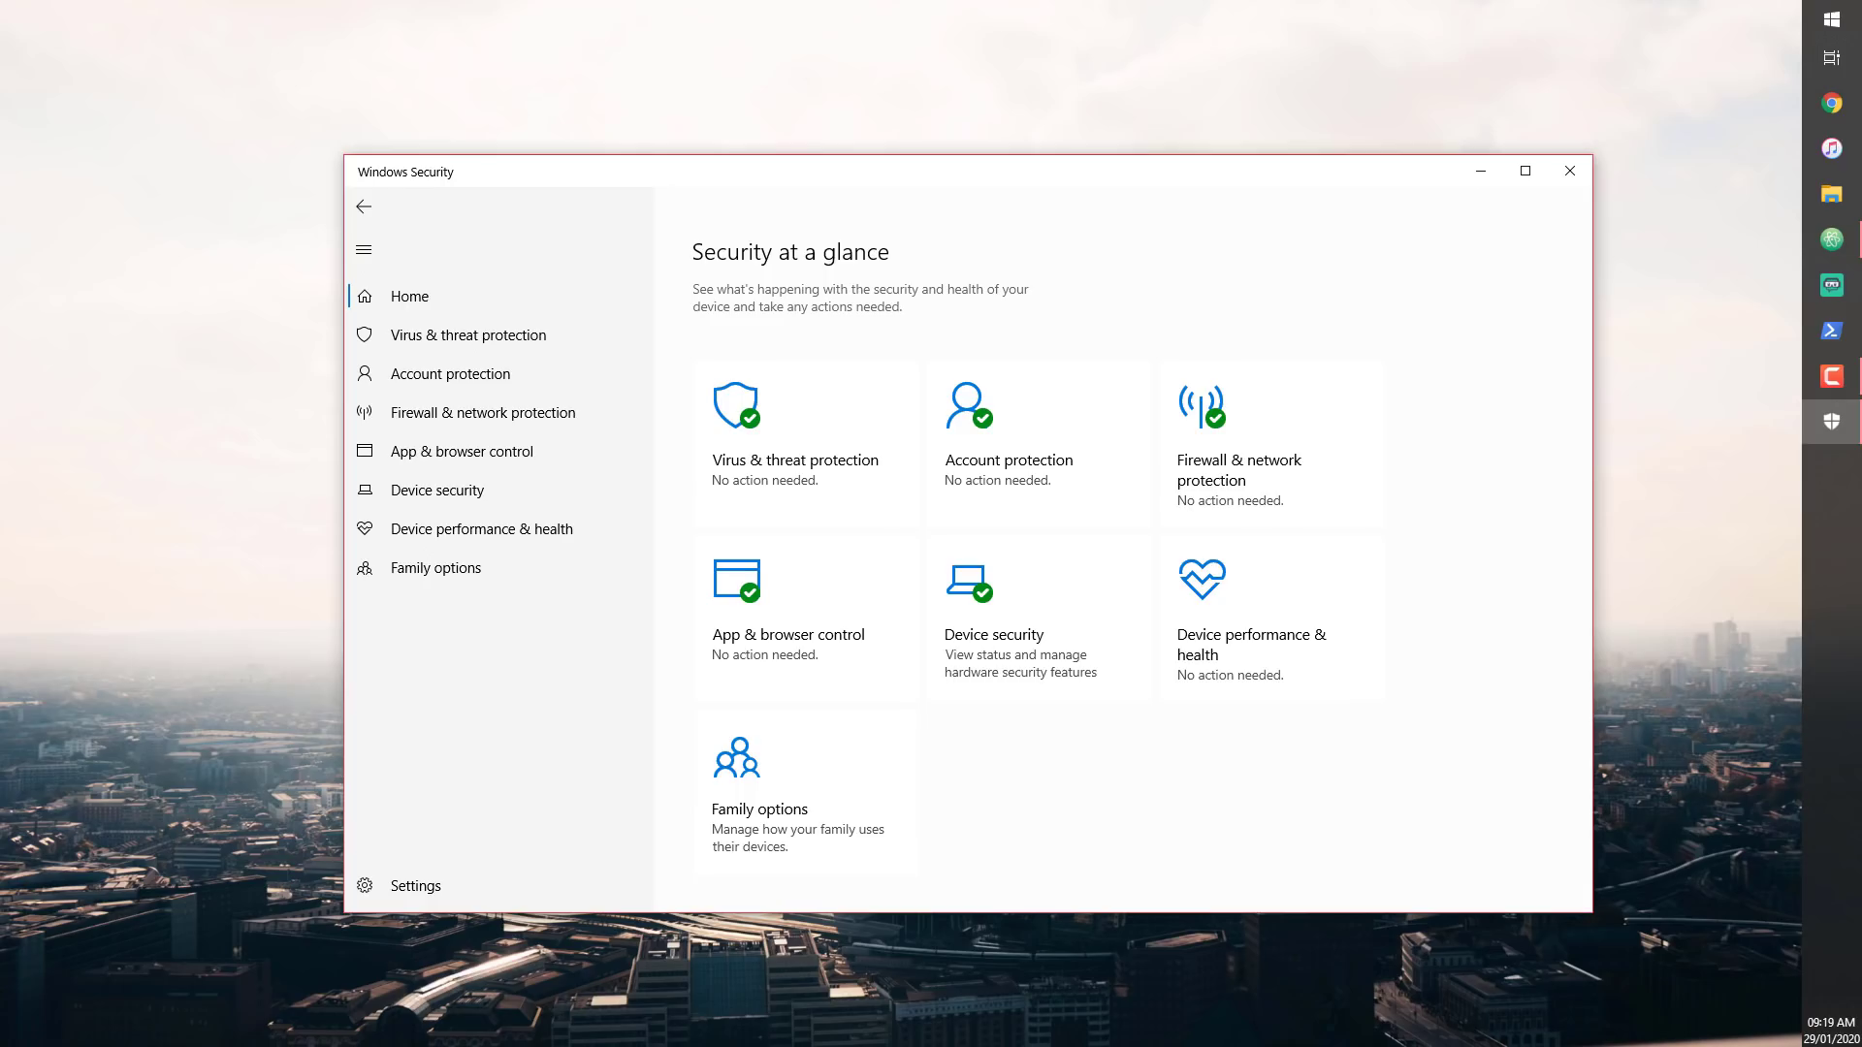
Switch to File Explorer's Classified samples folder, then go back up to D:\Shared.
key("alt+Tab")
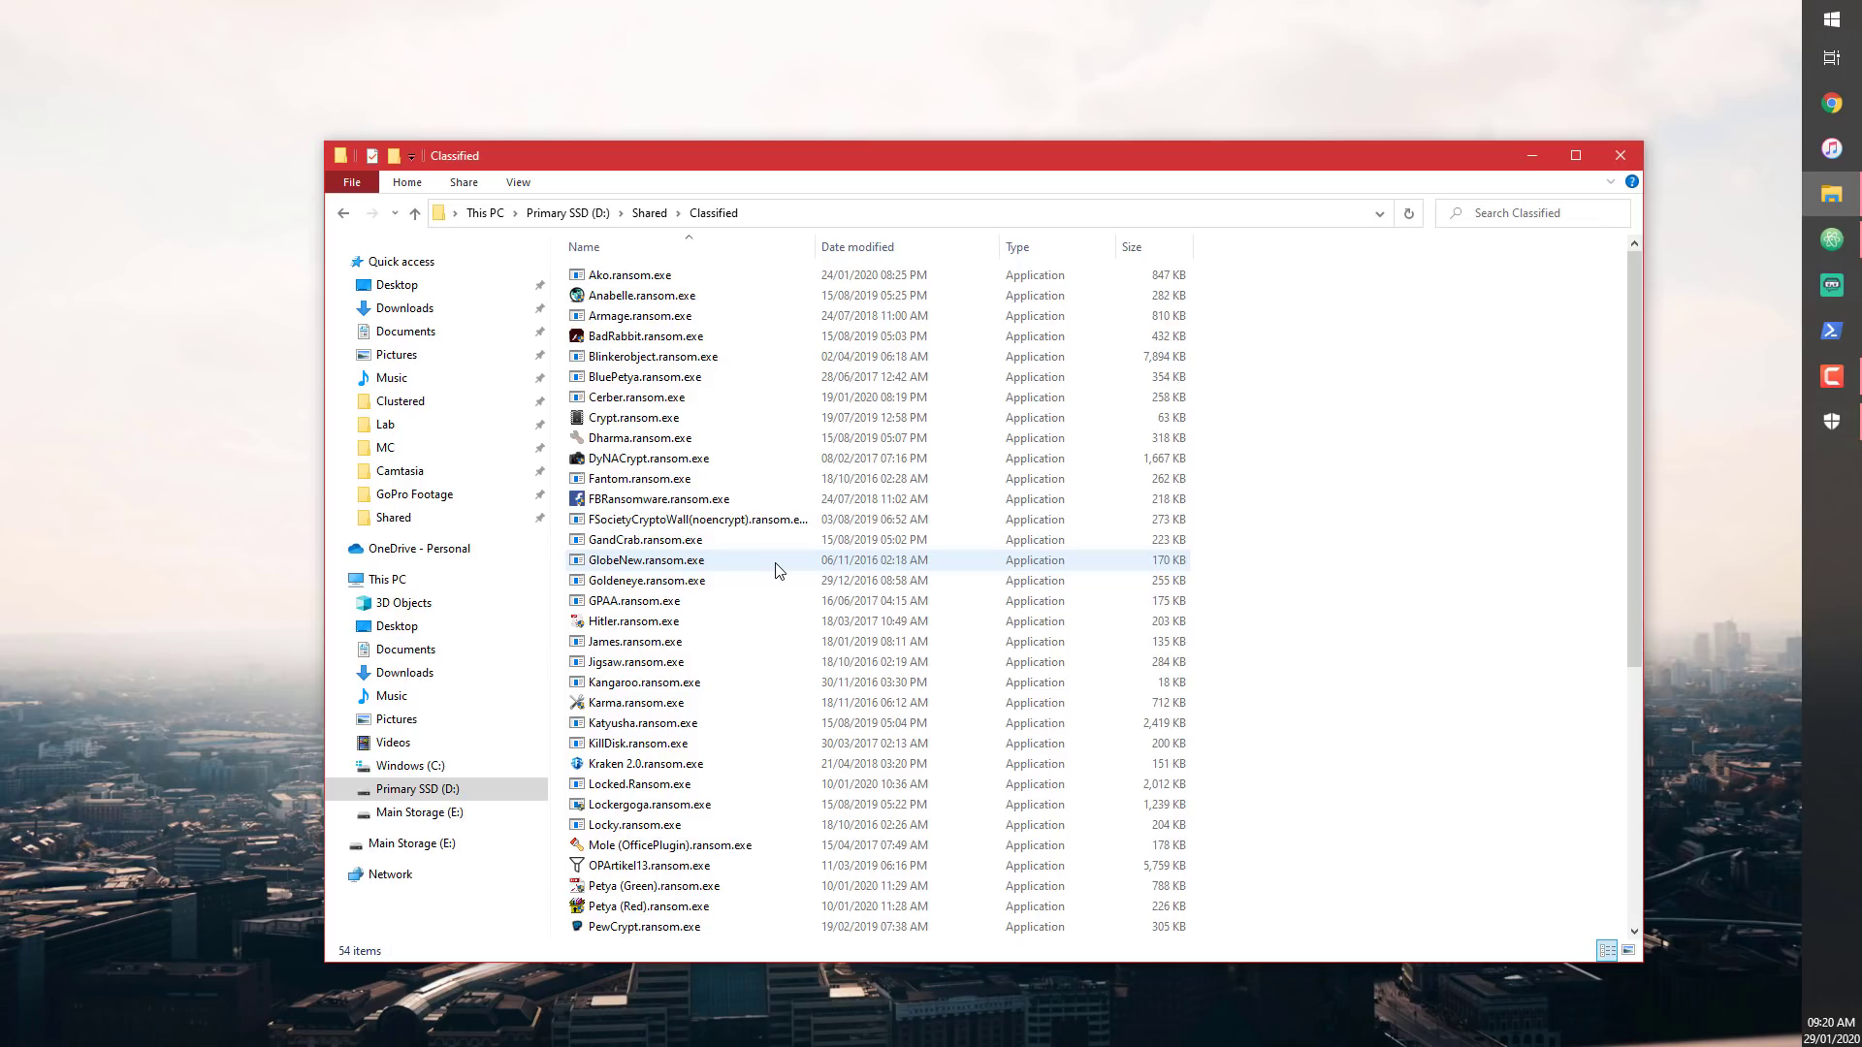
key("alt+Left")
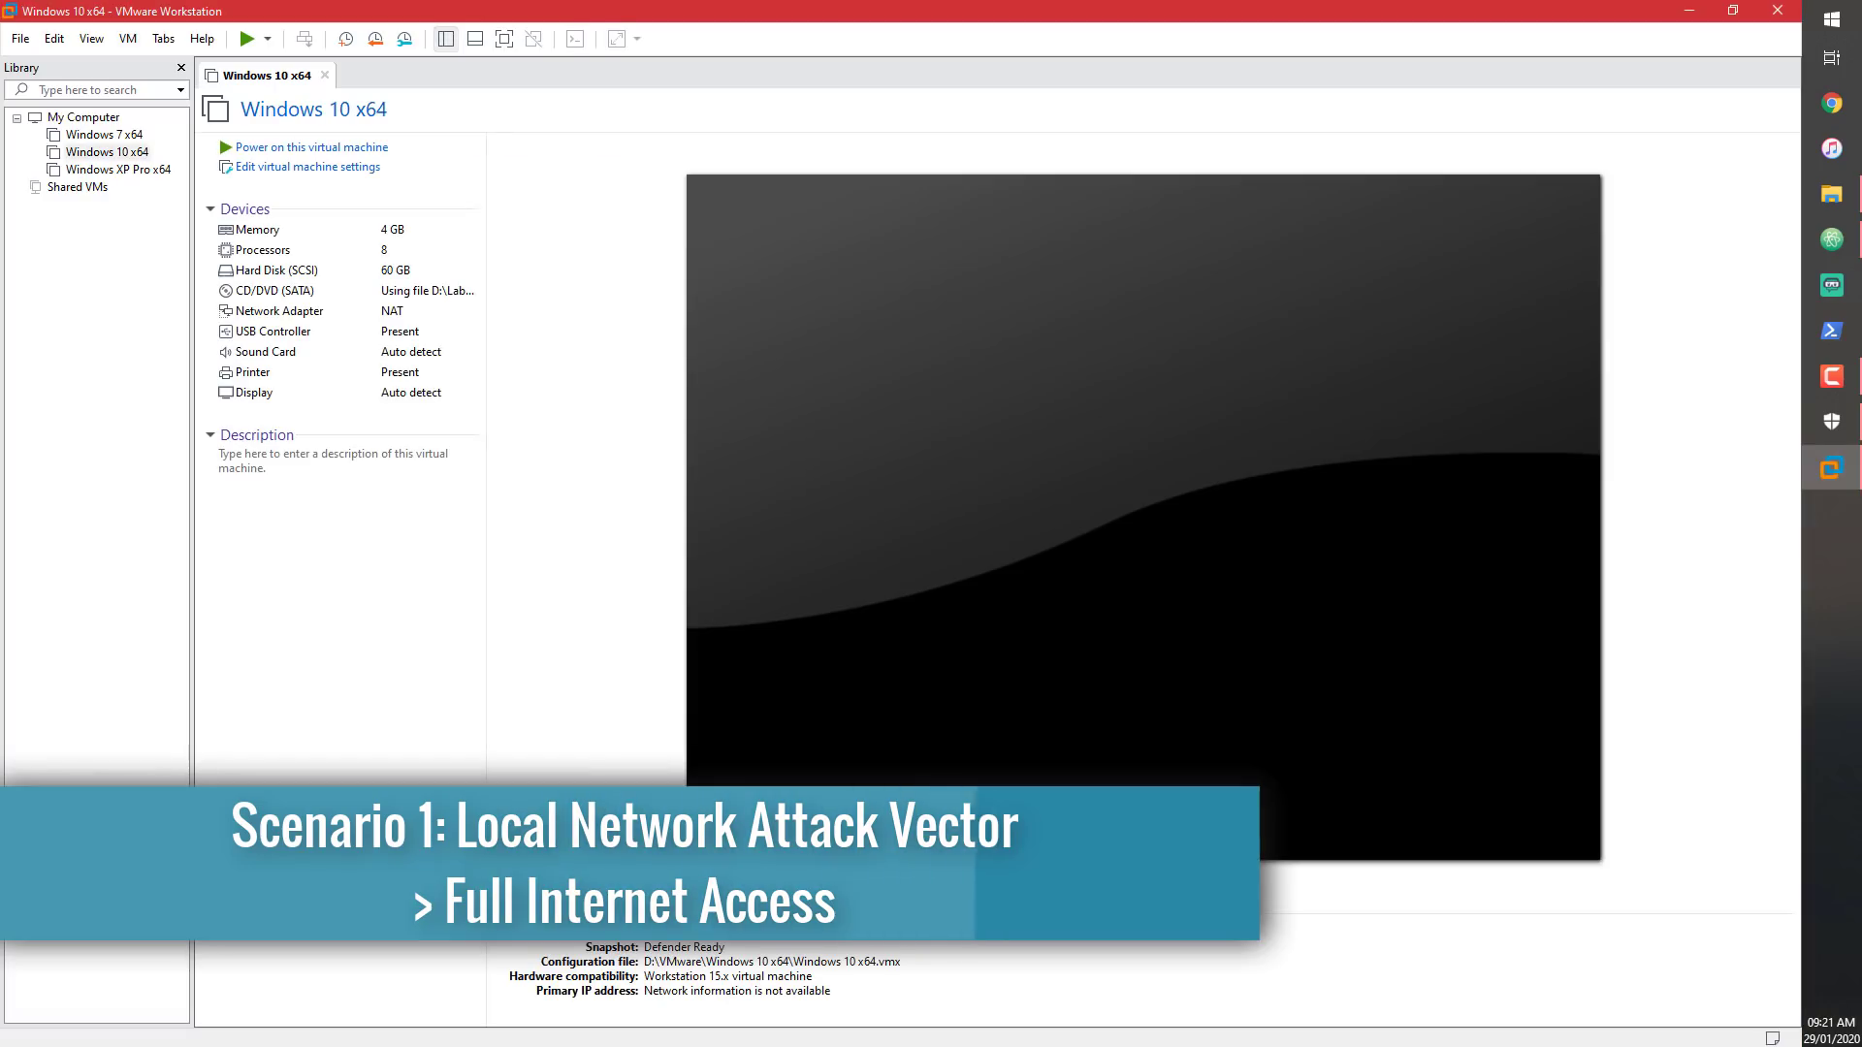
Revert the VM to the Defender Ready snapshot, then open and close Windows Security.
left_click(375, 38)
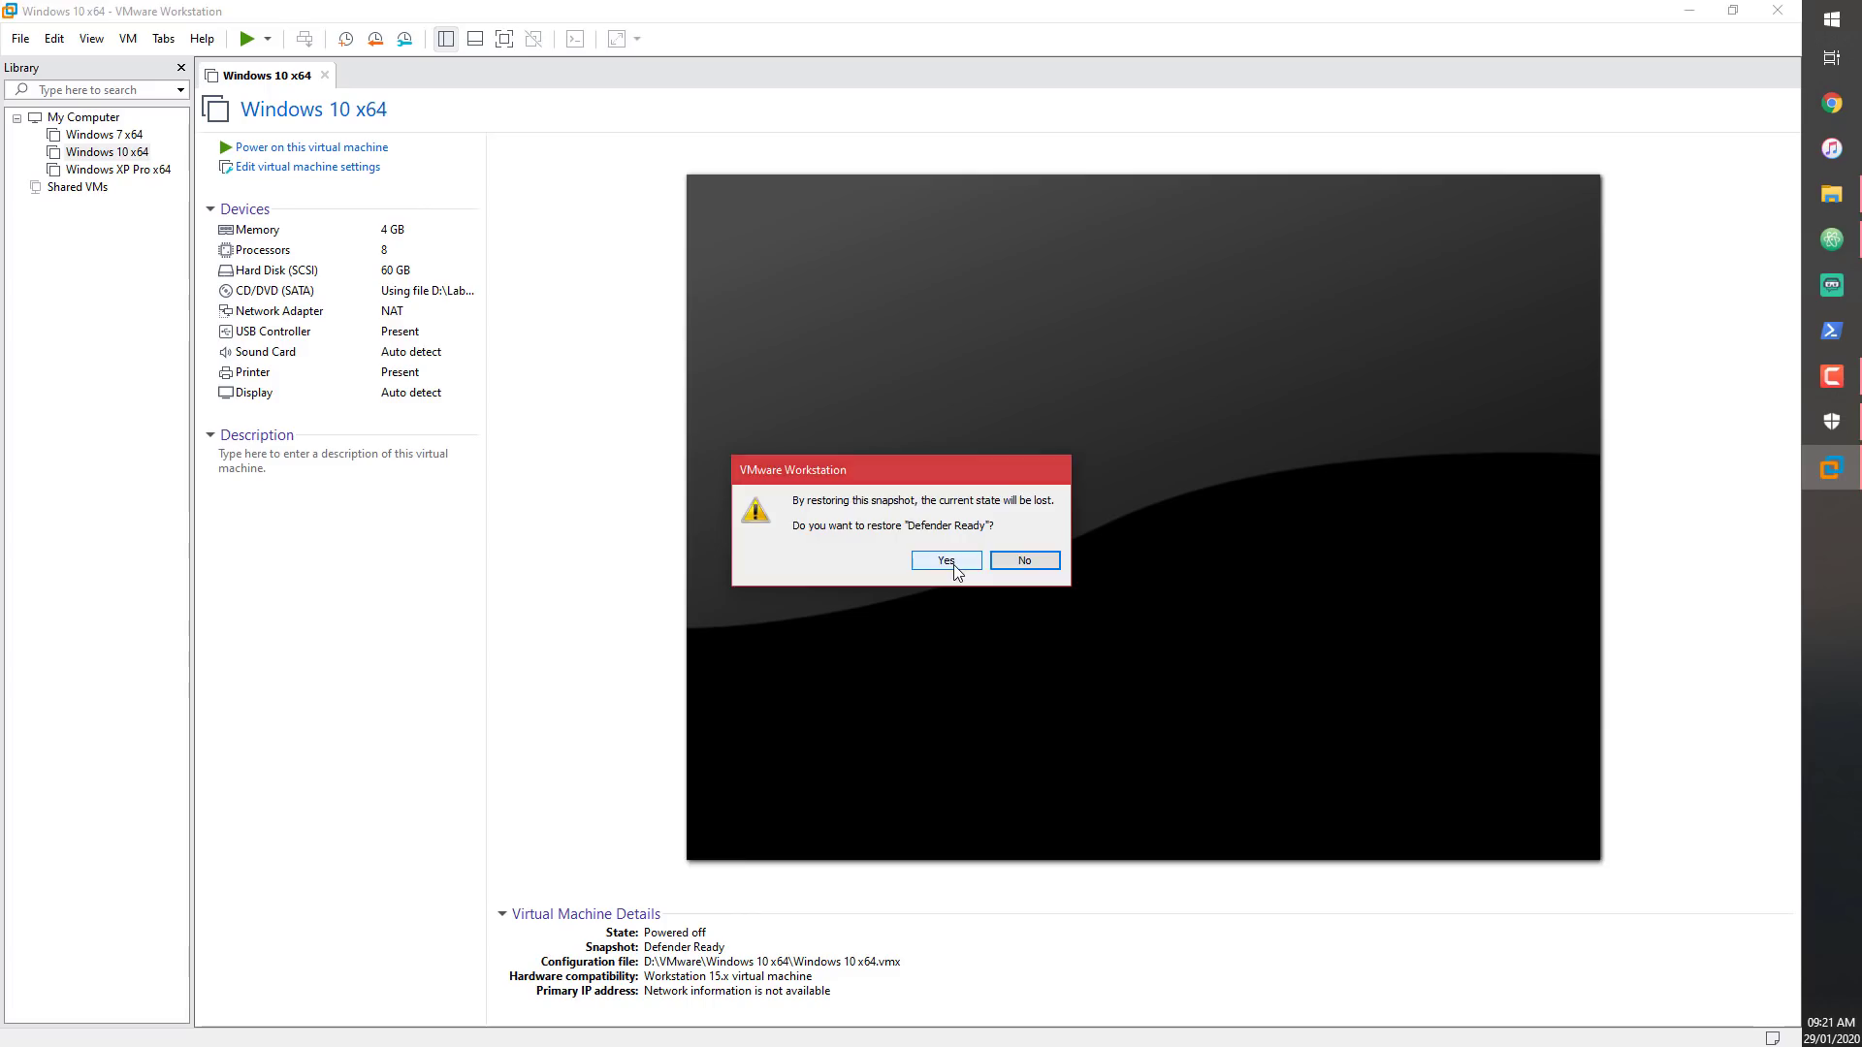
left_click(951, 561)
type("win")
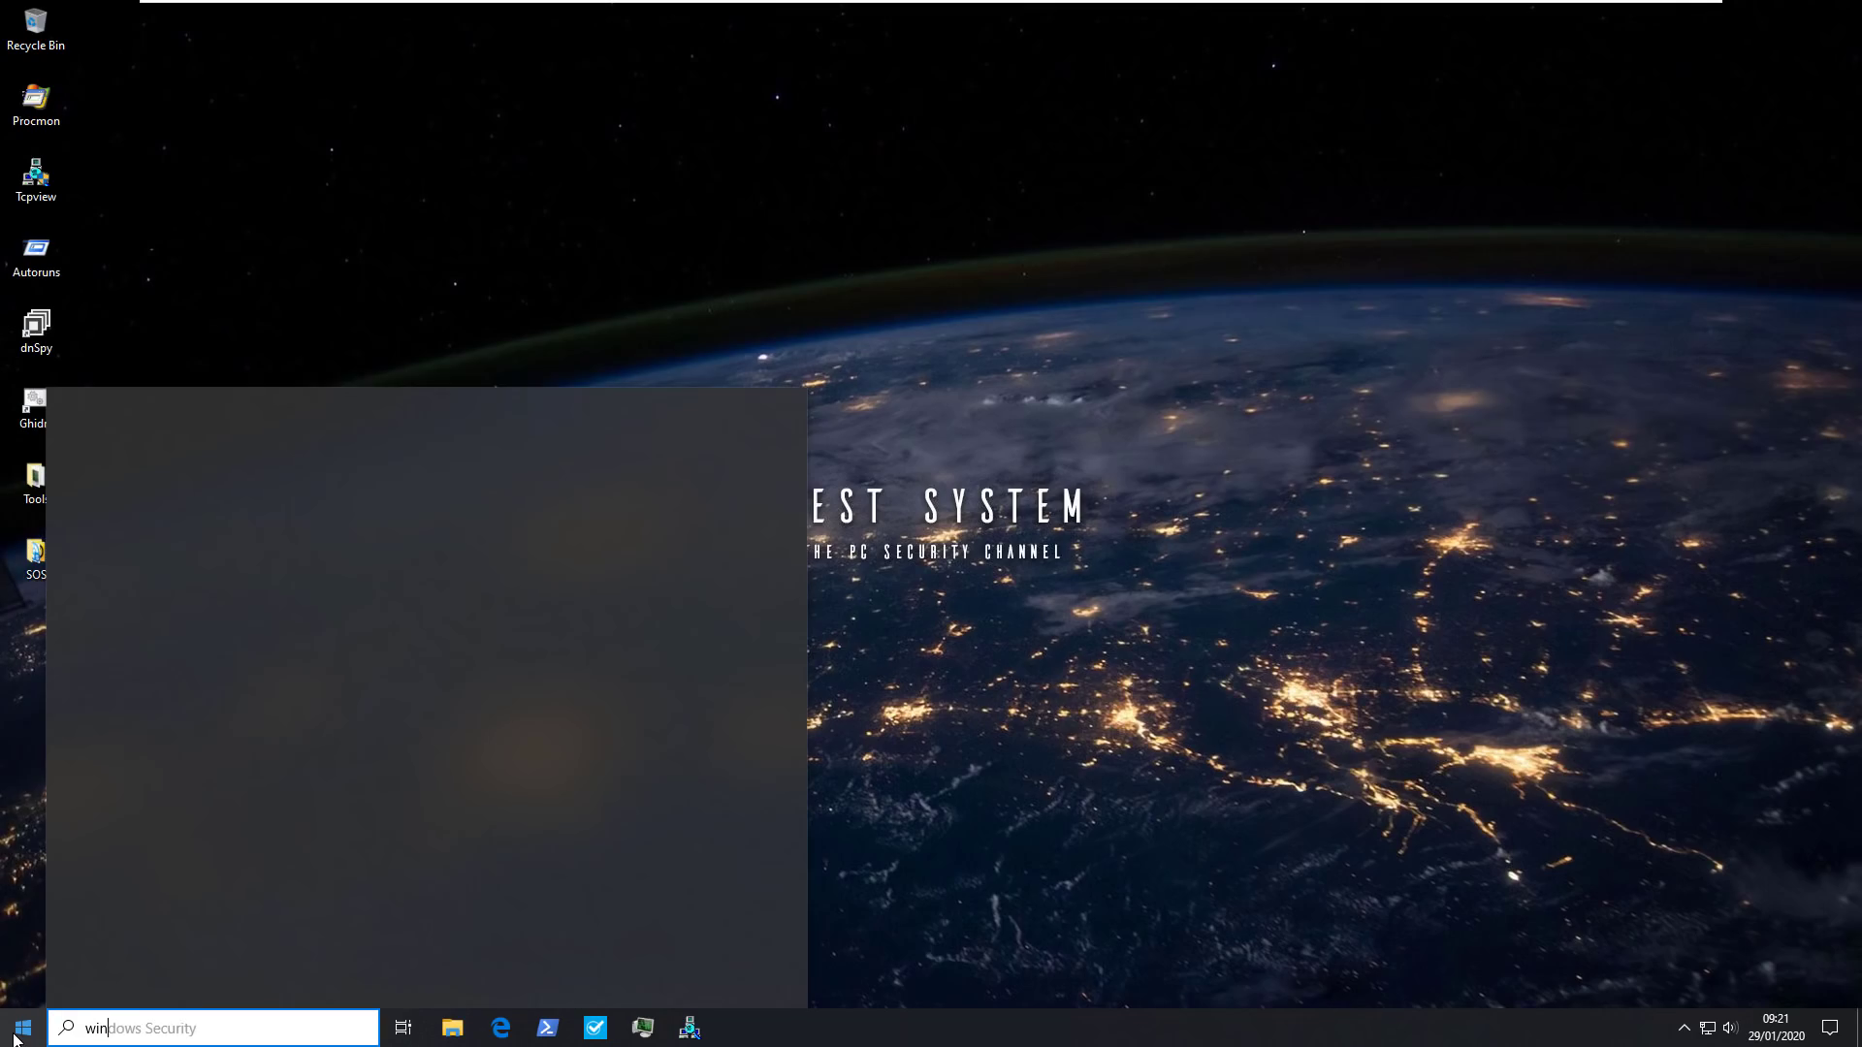
type("dows")
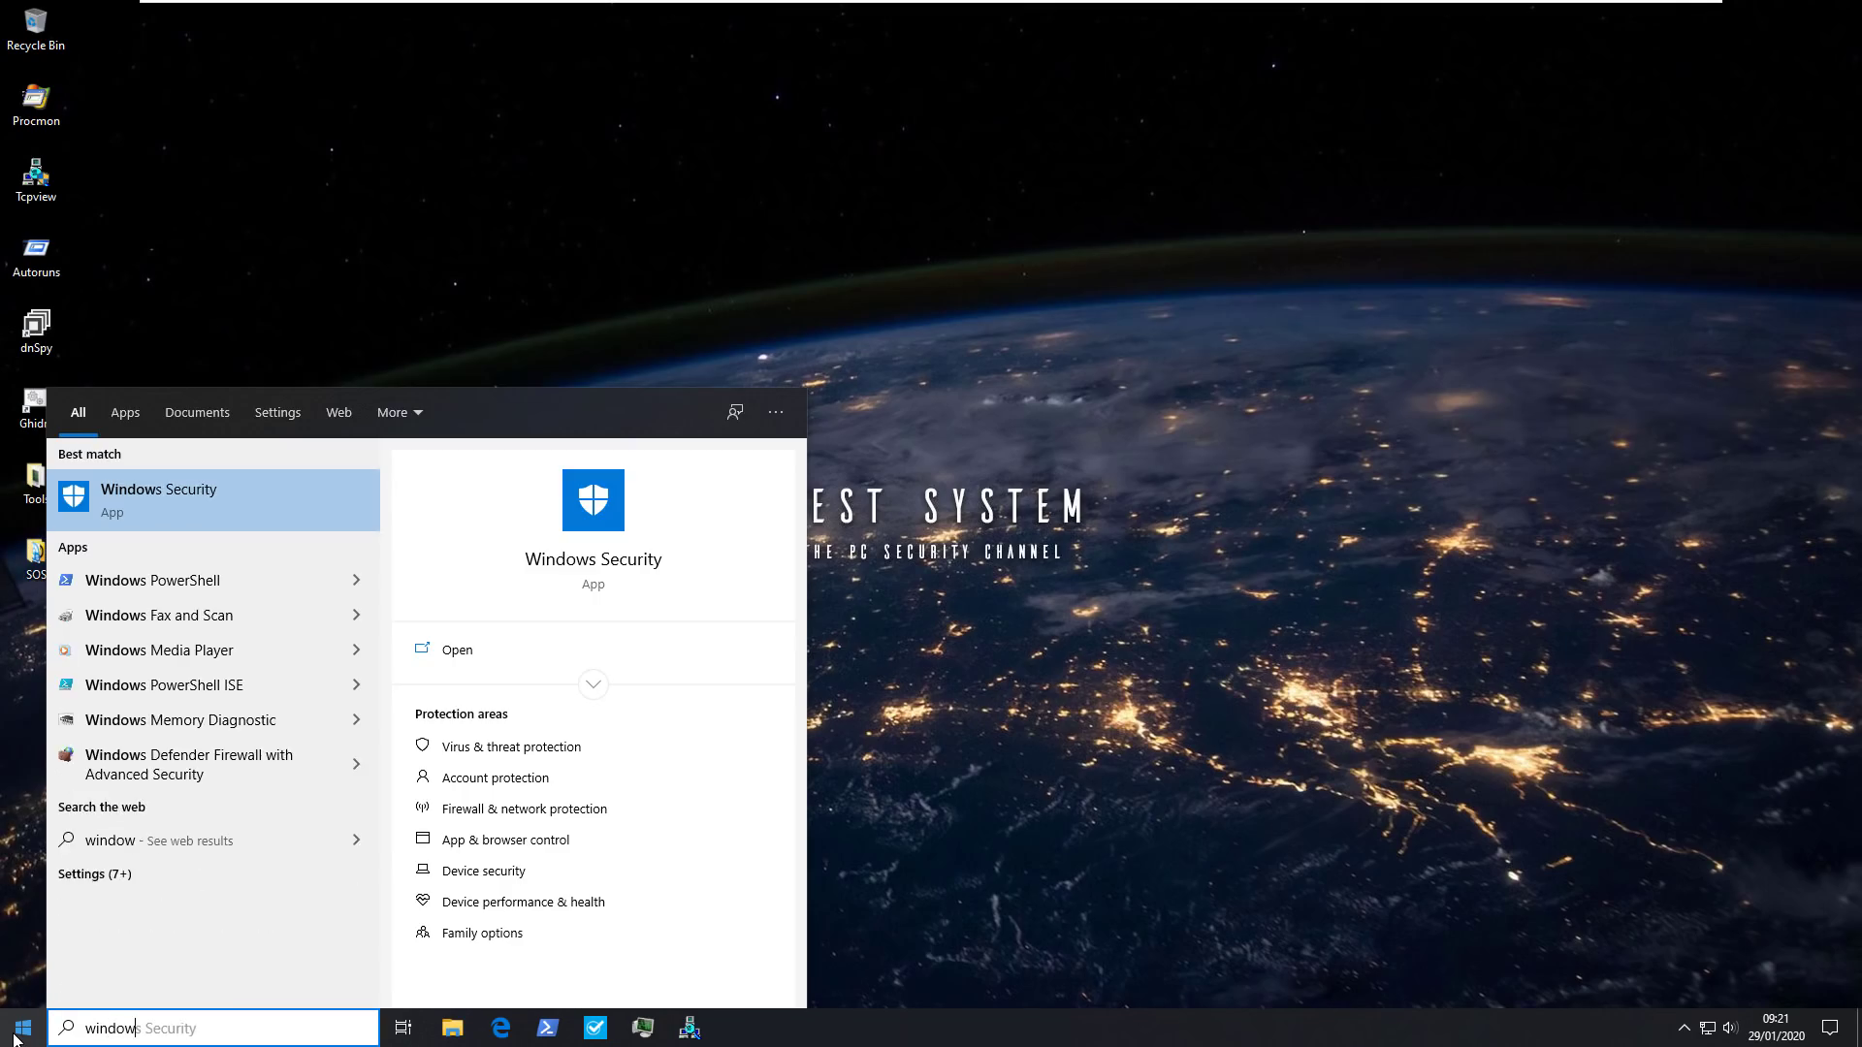
key("Return")
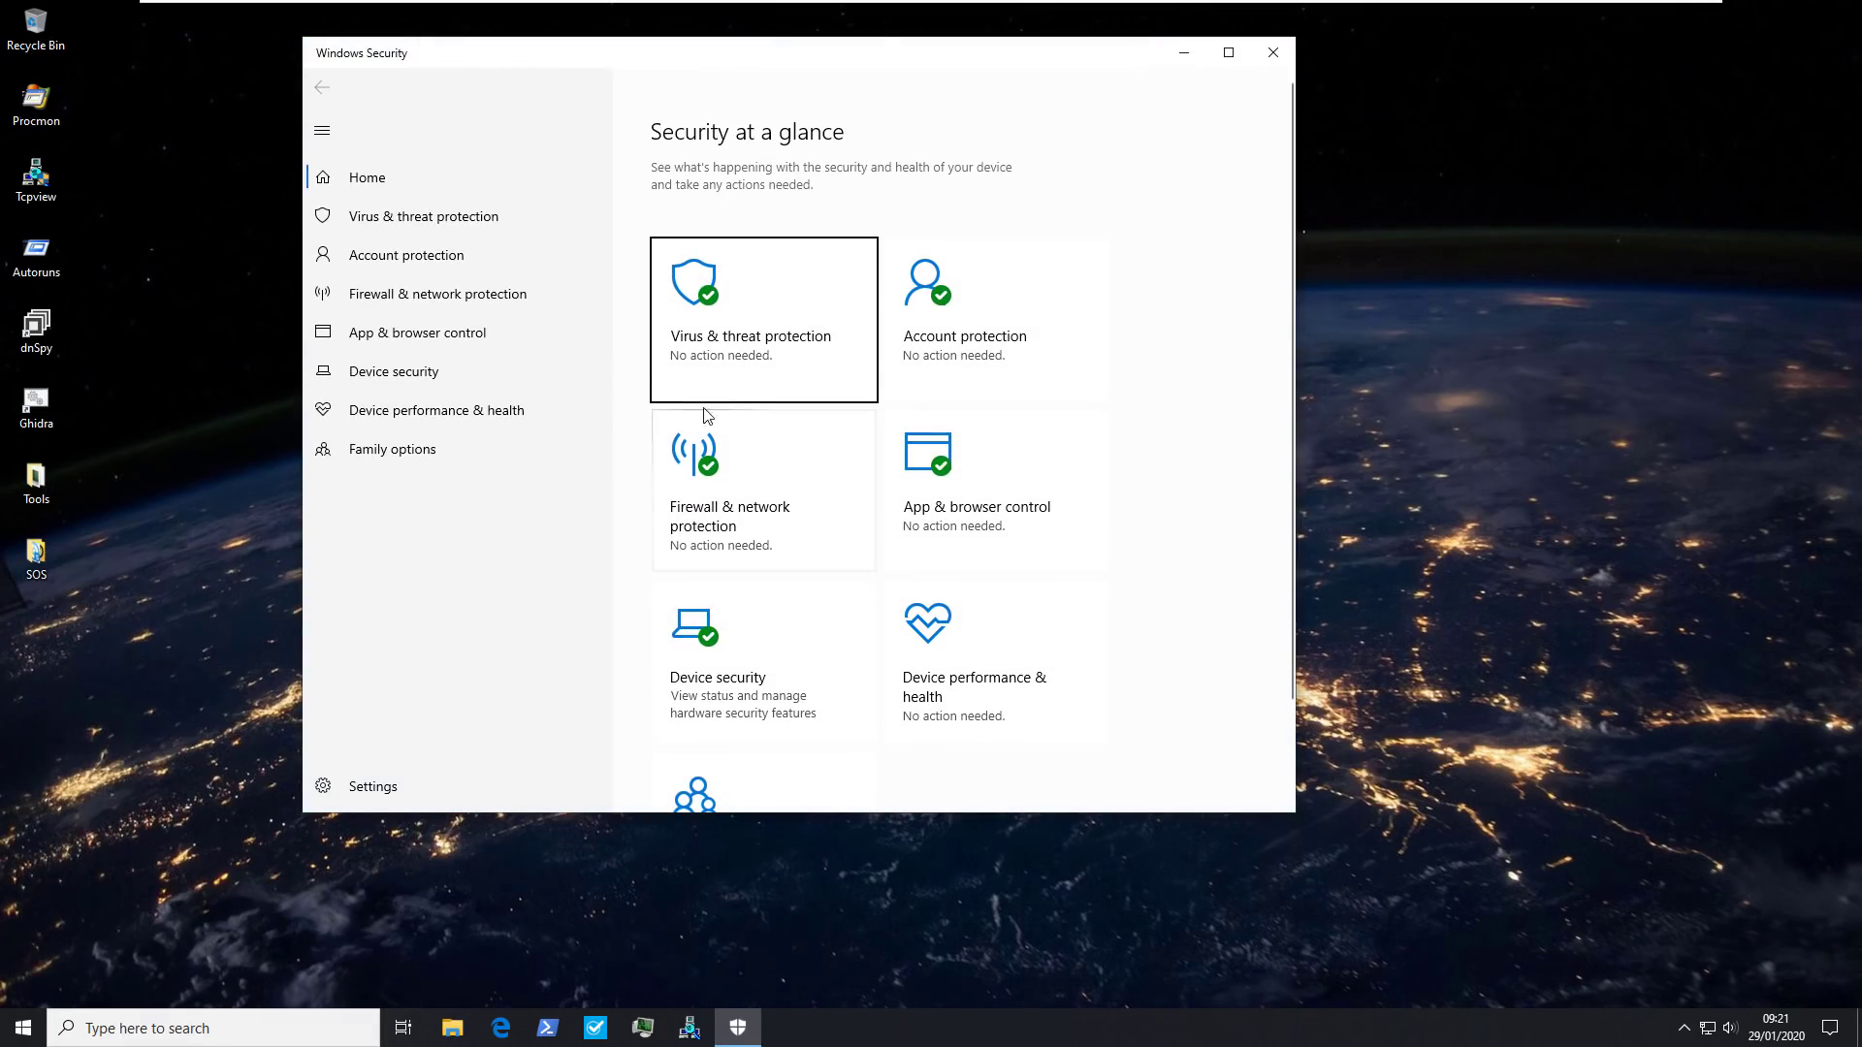
left_click(1274, 53)
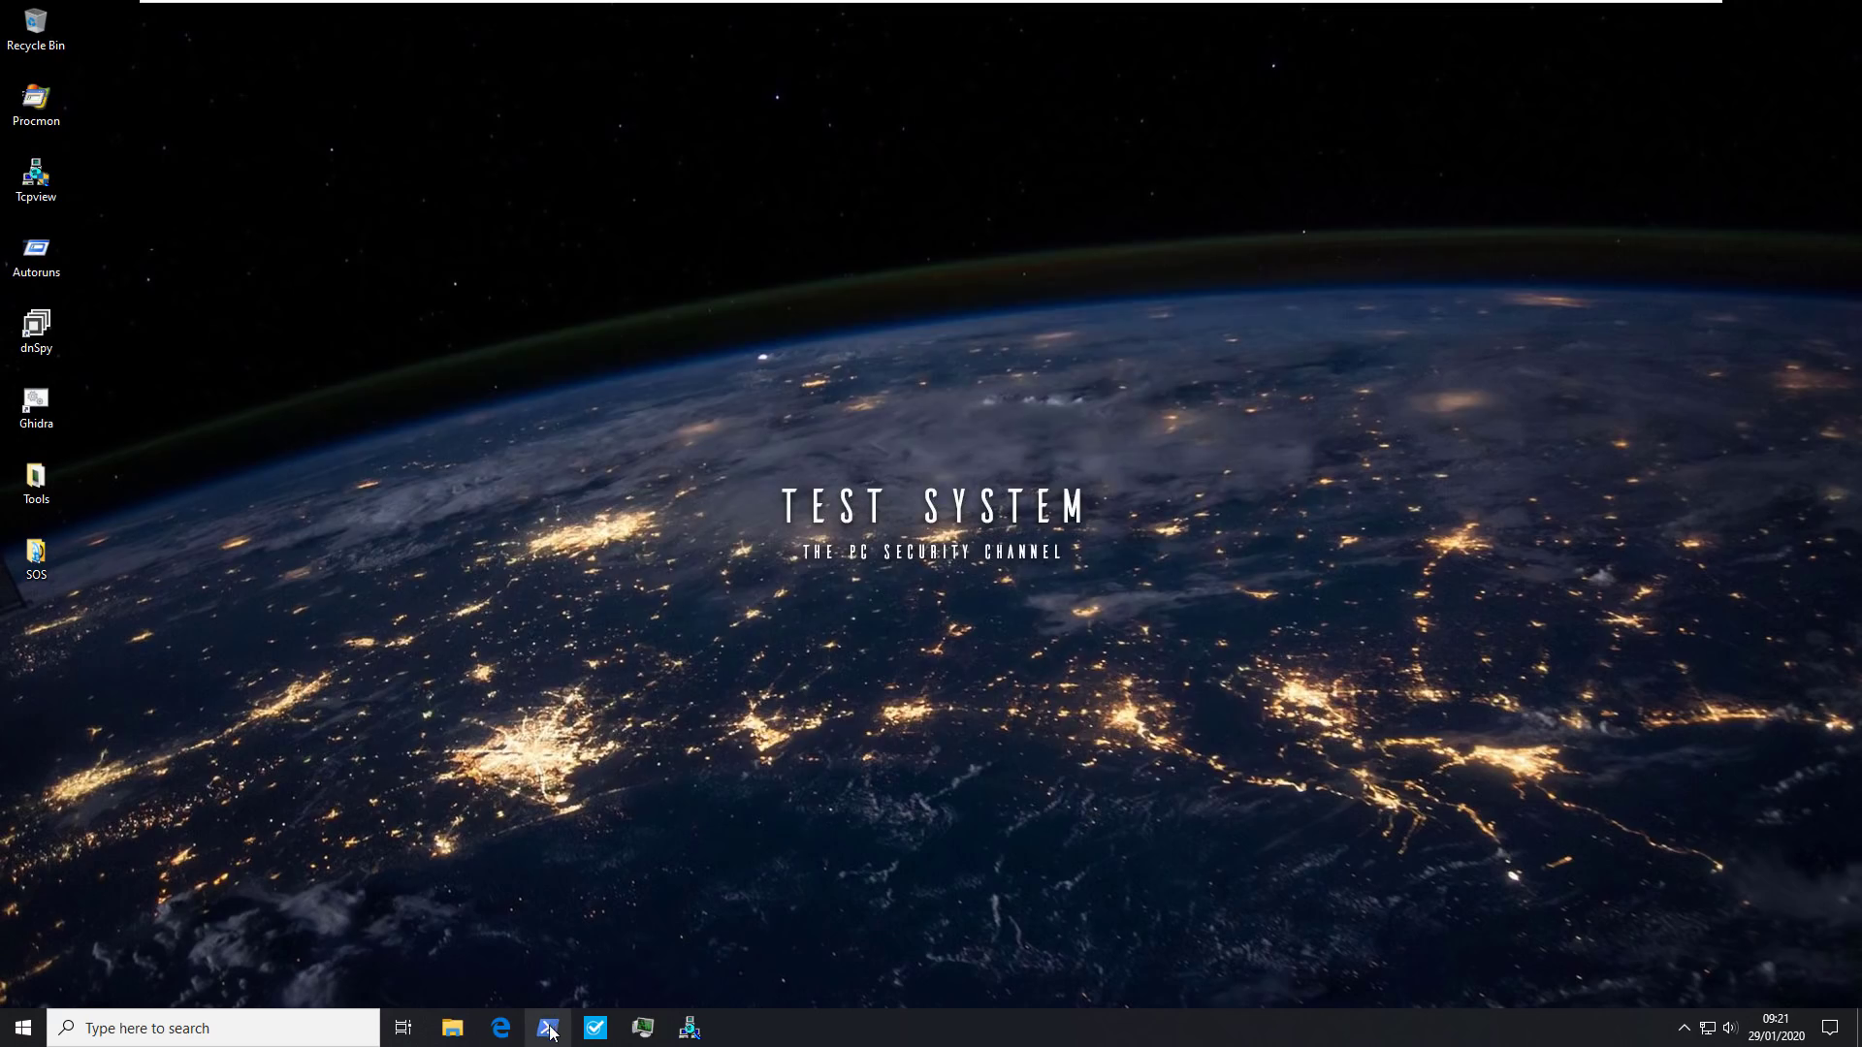
Run python "Z:/Shared/malex.py" in PowerShell and answer 'yes' to confirm real-time protection.
left_click(548, 1029)
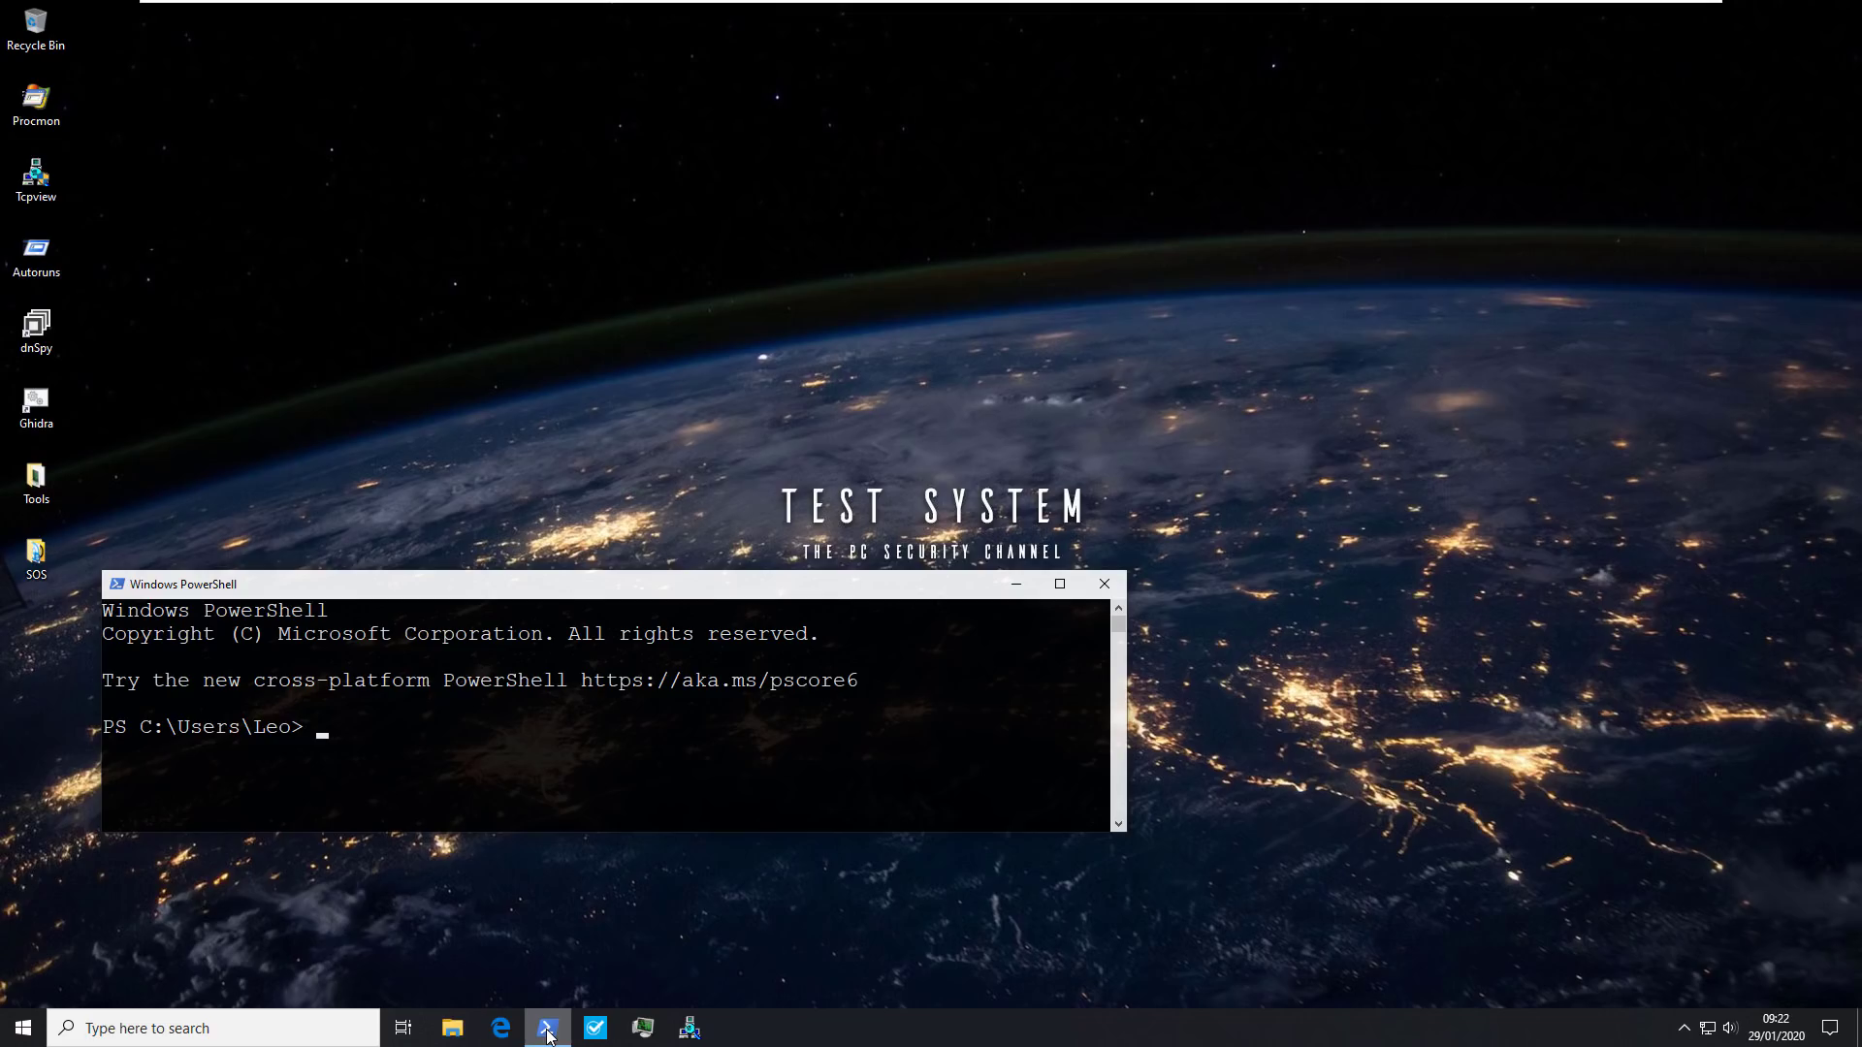
type("python \"Z:/Shared/")
type("malex.py\"")
key("Return")
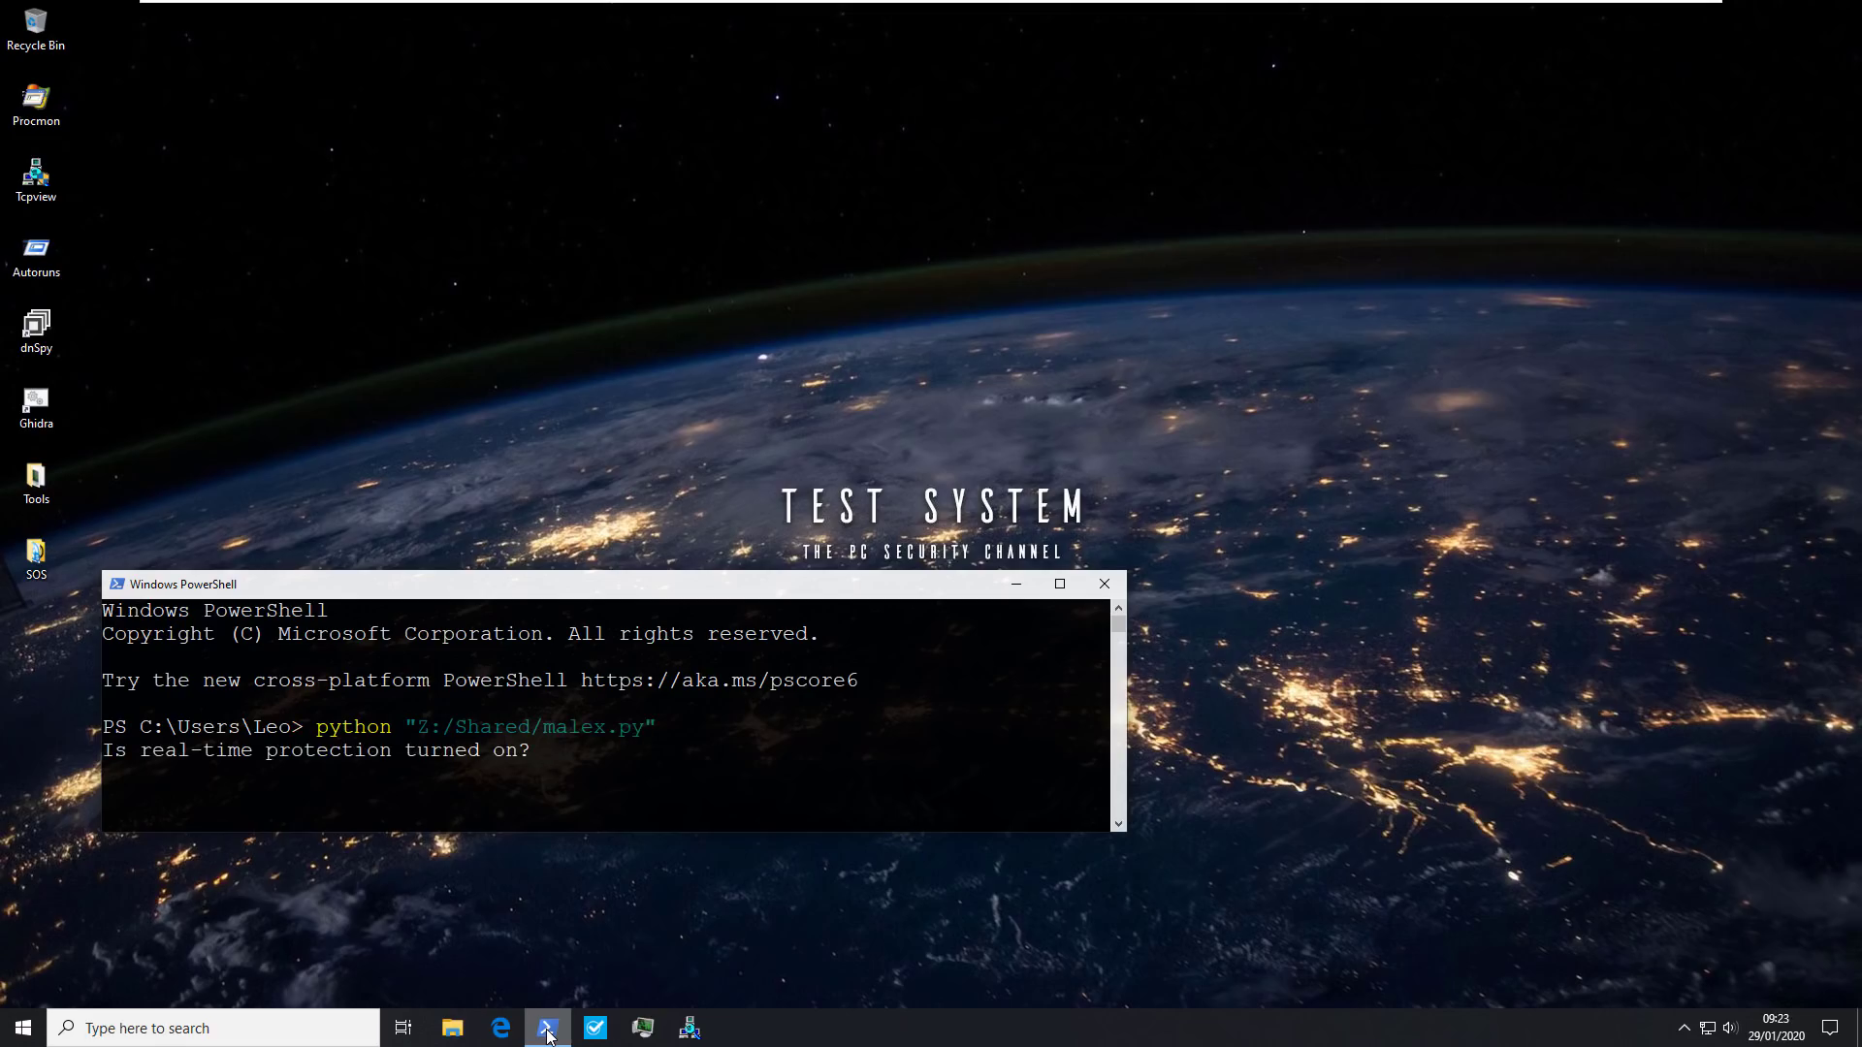
type("yes")
key("Return")
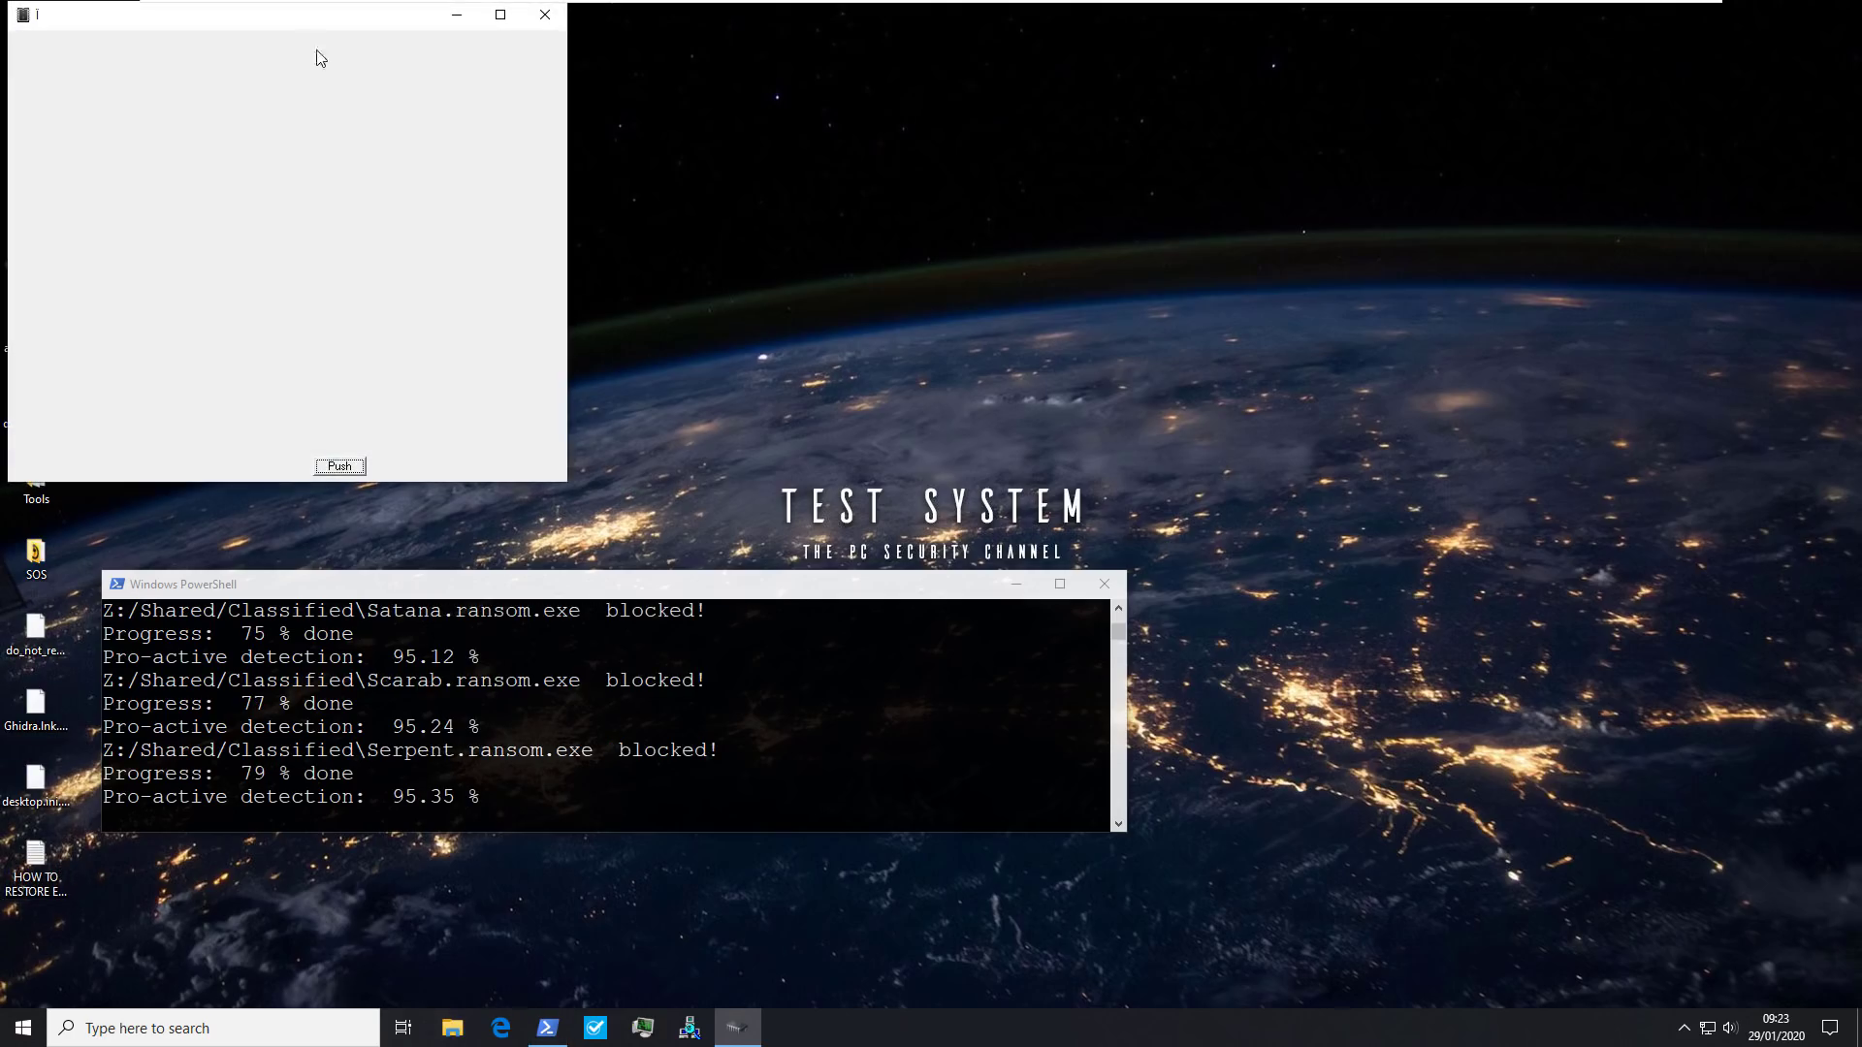
Move the blank Push window aside and close it while the test runs to completion.
left_click_drag(306, 23, 1342, 238)
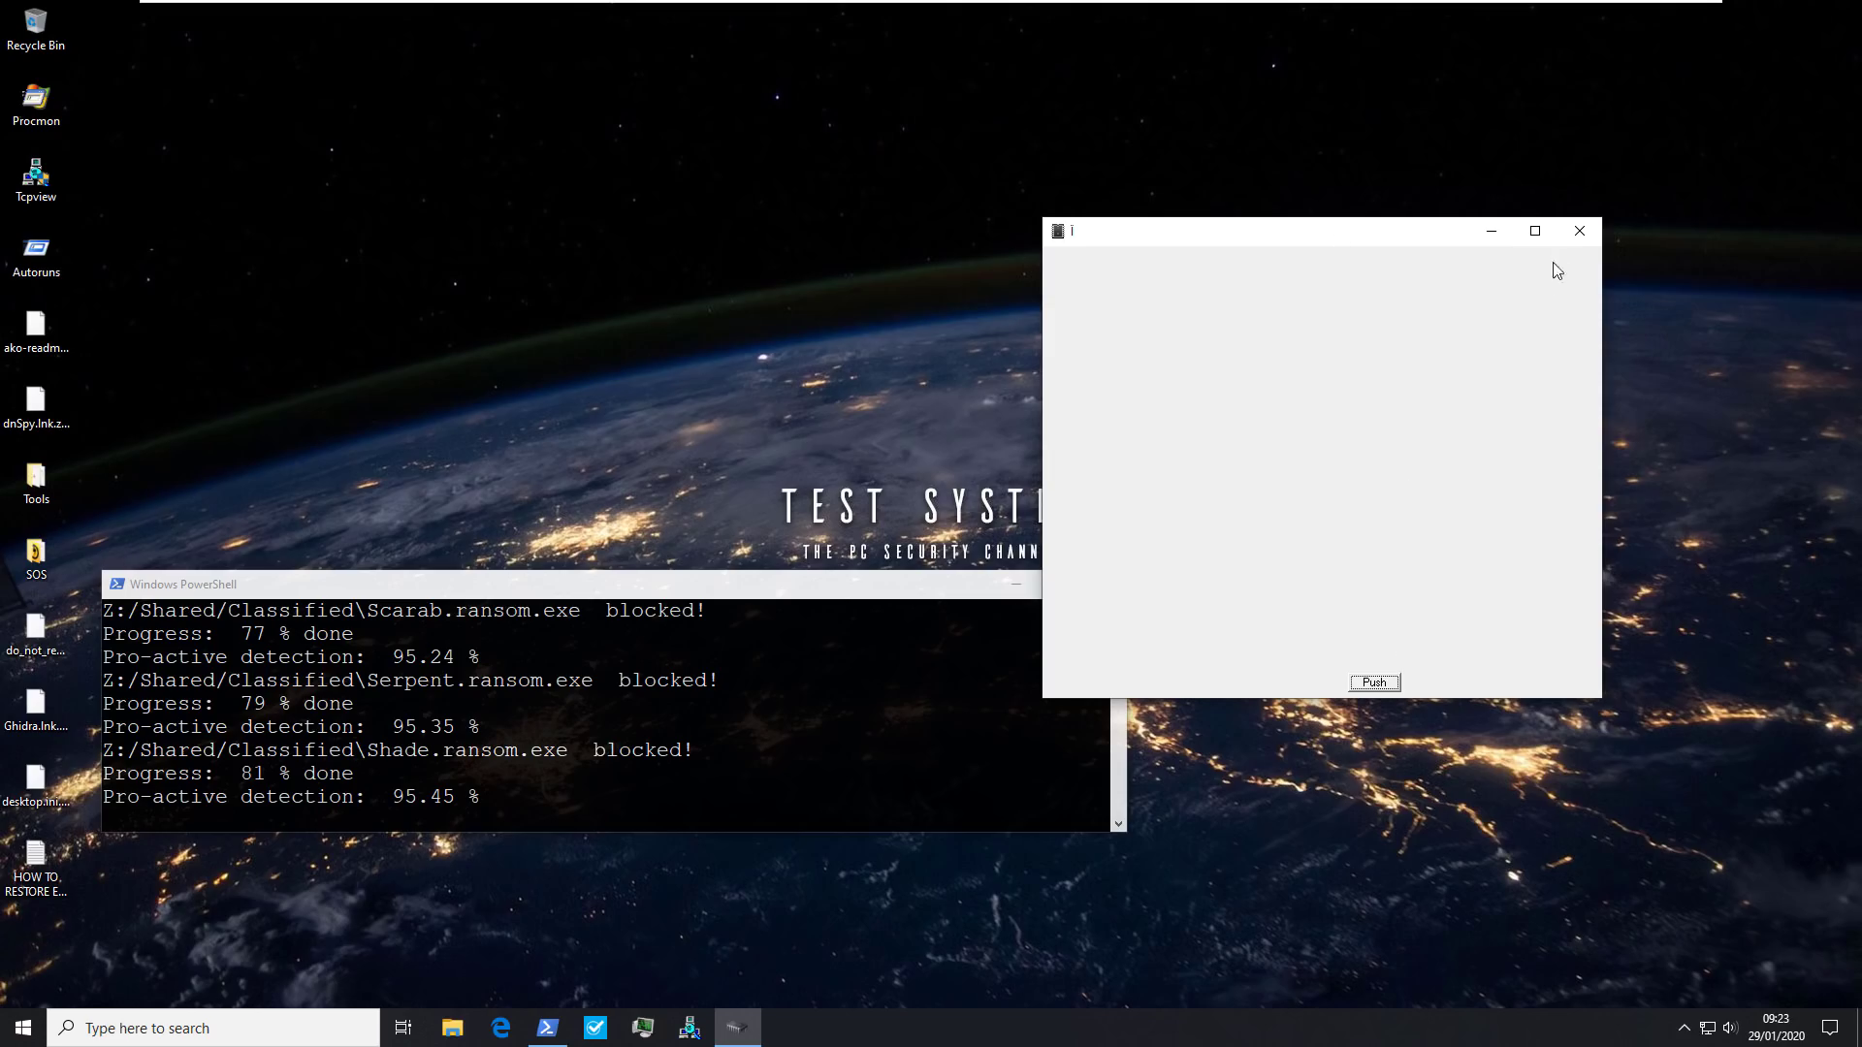
left_click(1586, 232)
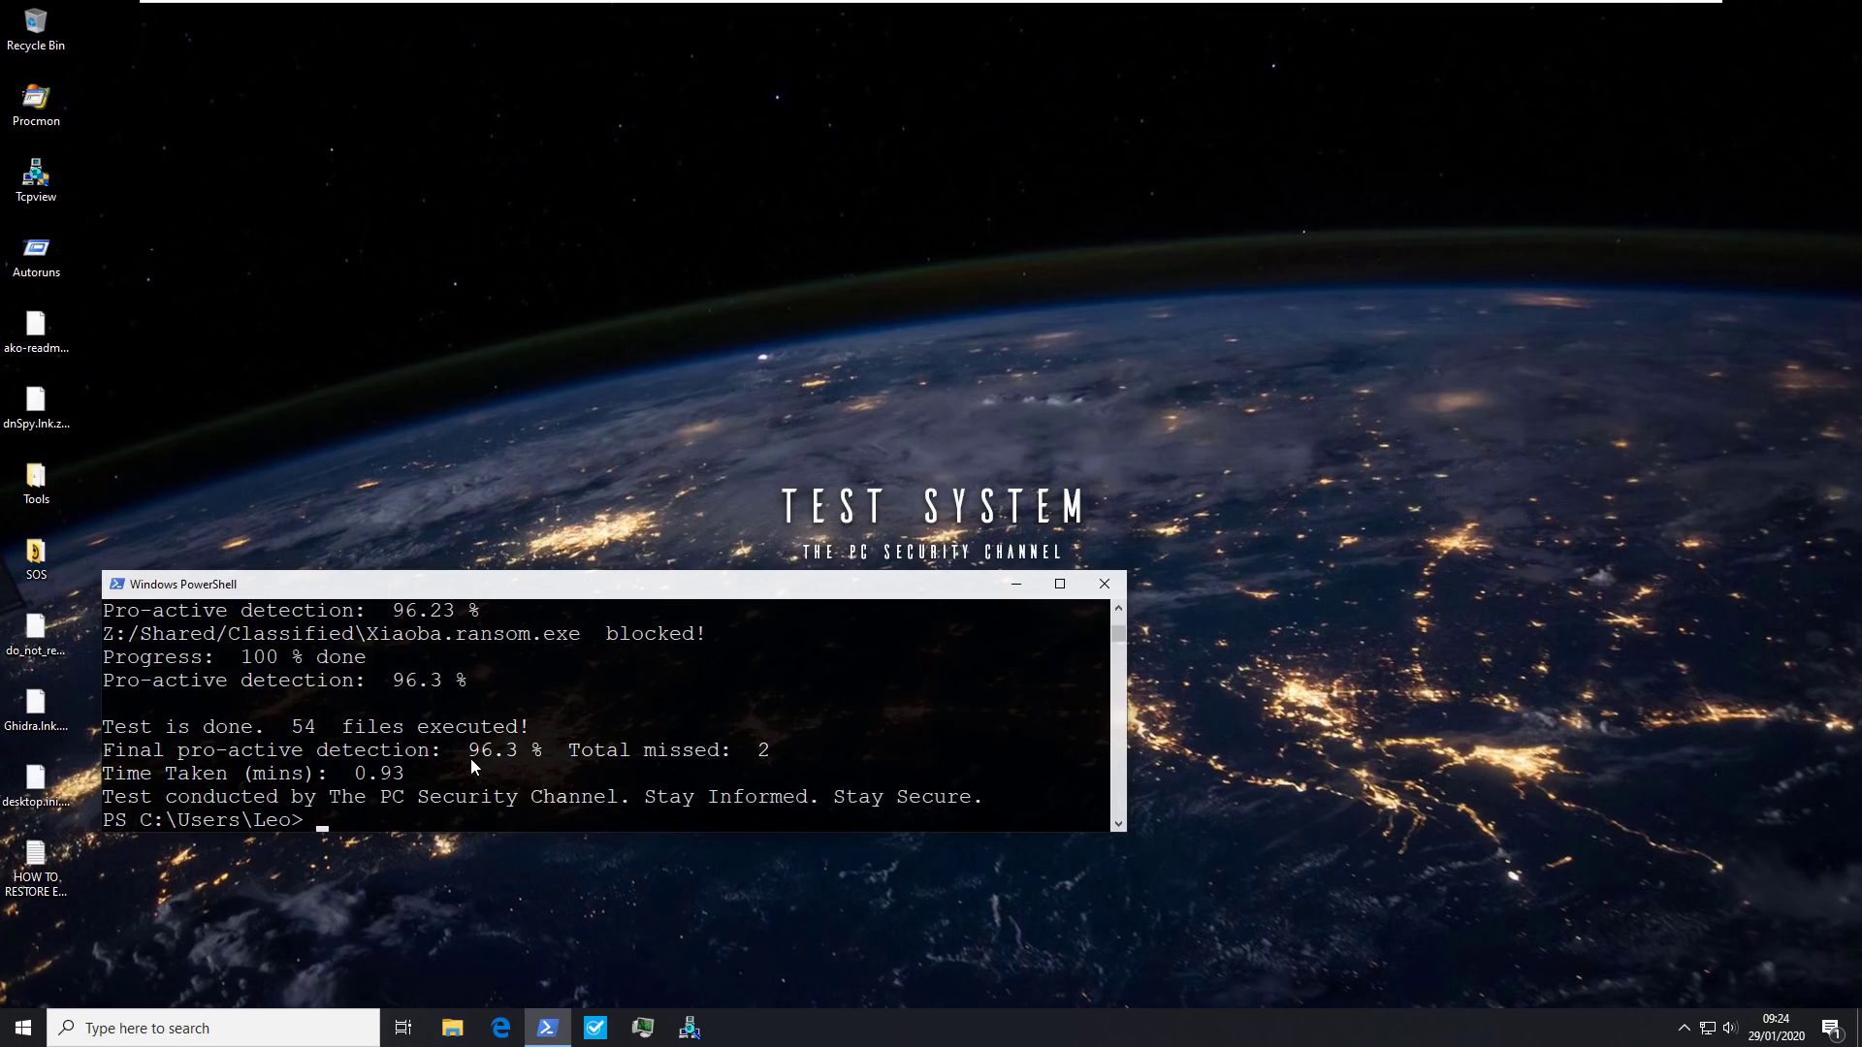
Dismiss the can't-open prompt and reach the Documents folder from the Start menu.
left_click(452, 1028)
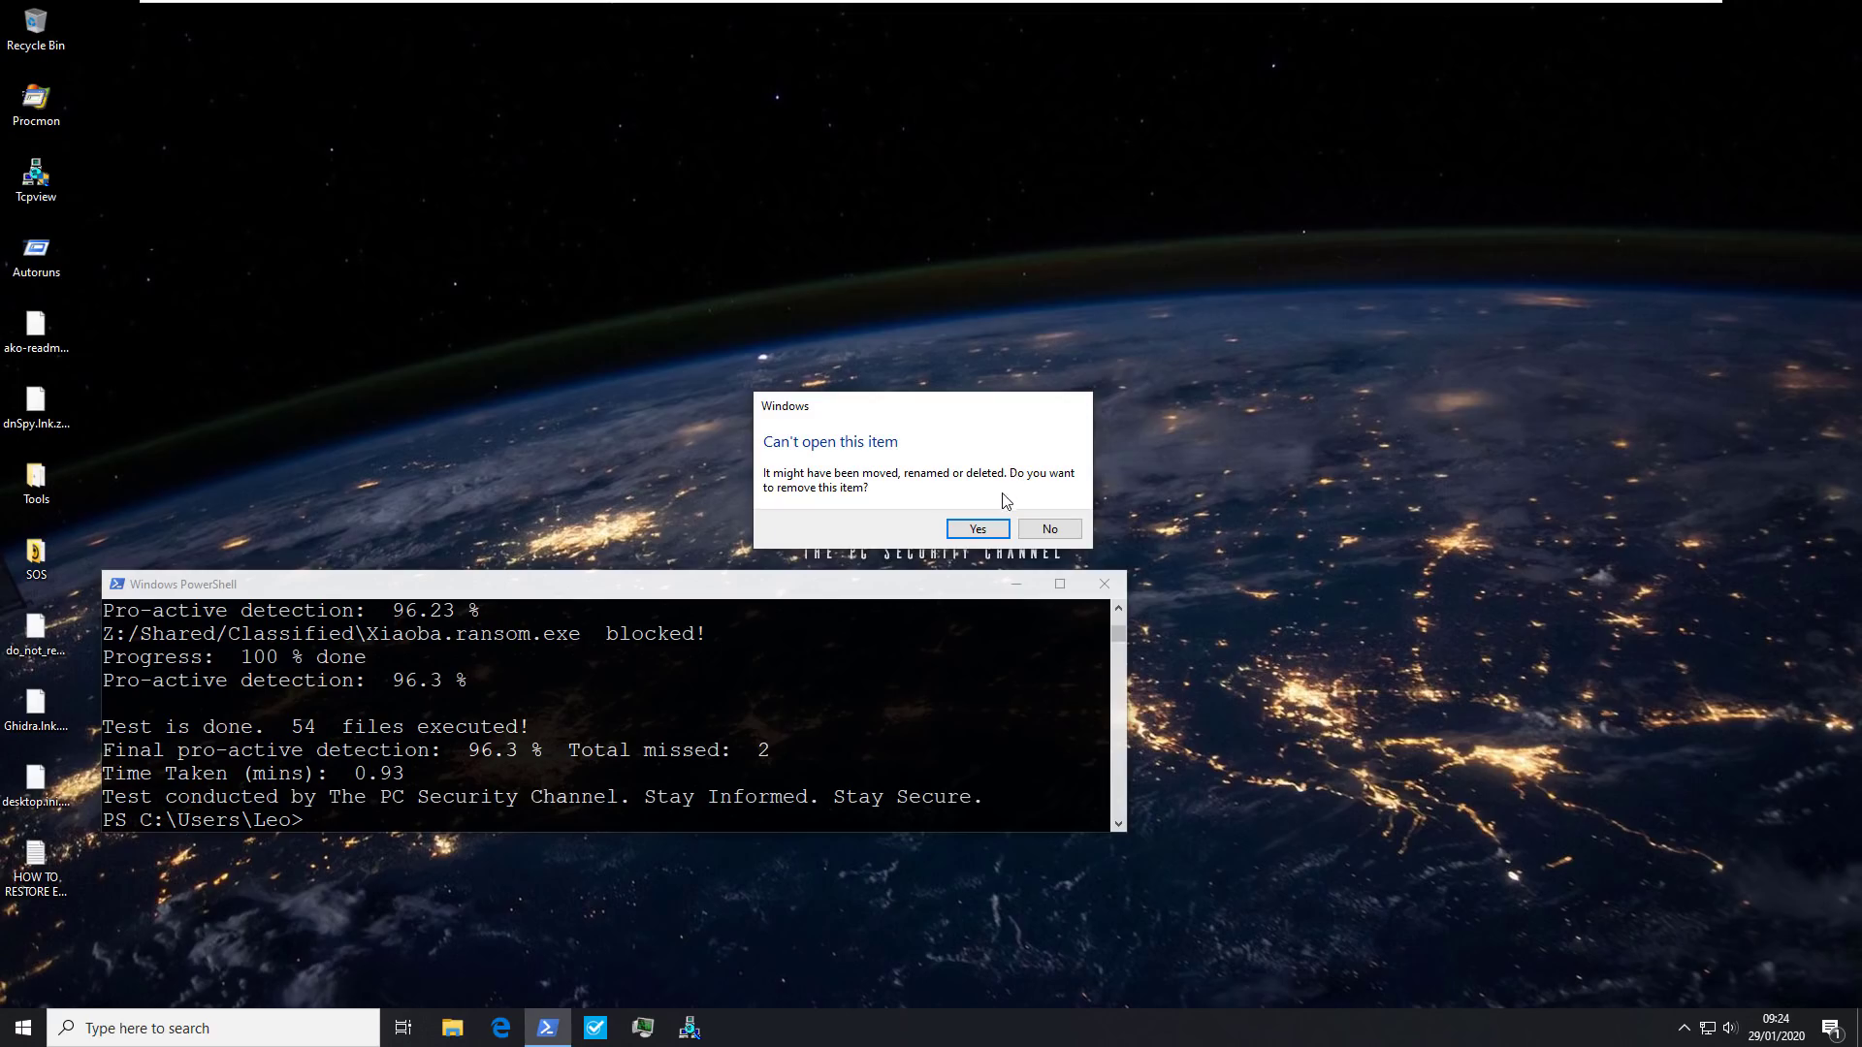
left_click(1052, 529)
left_click(6, 1034)
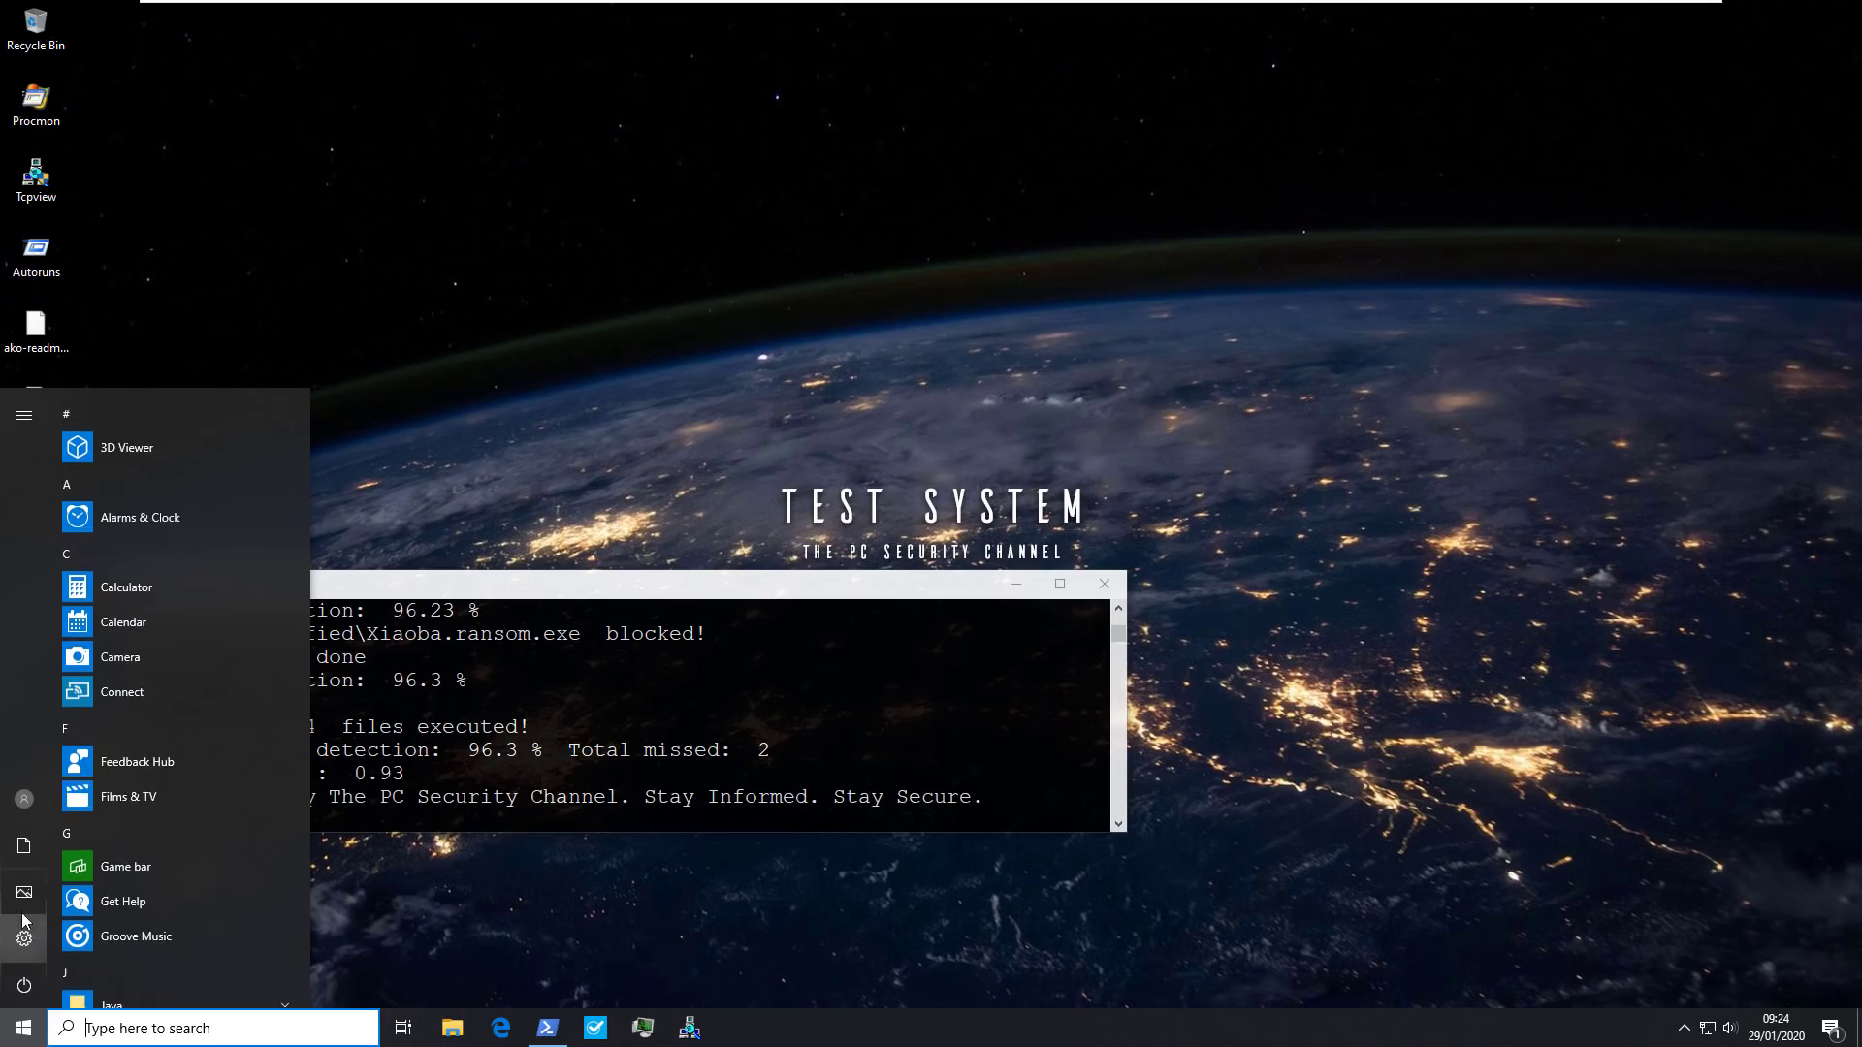
mouse_move(21, 820)
left_click(20, 851)
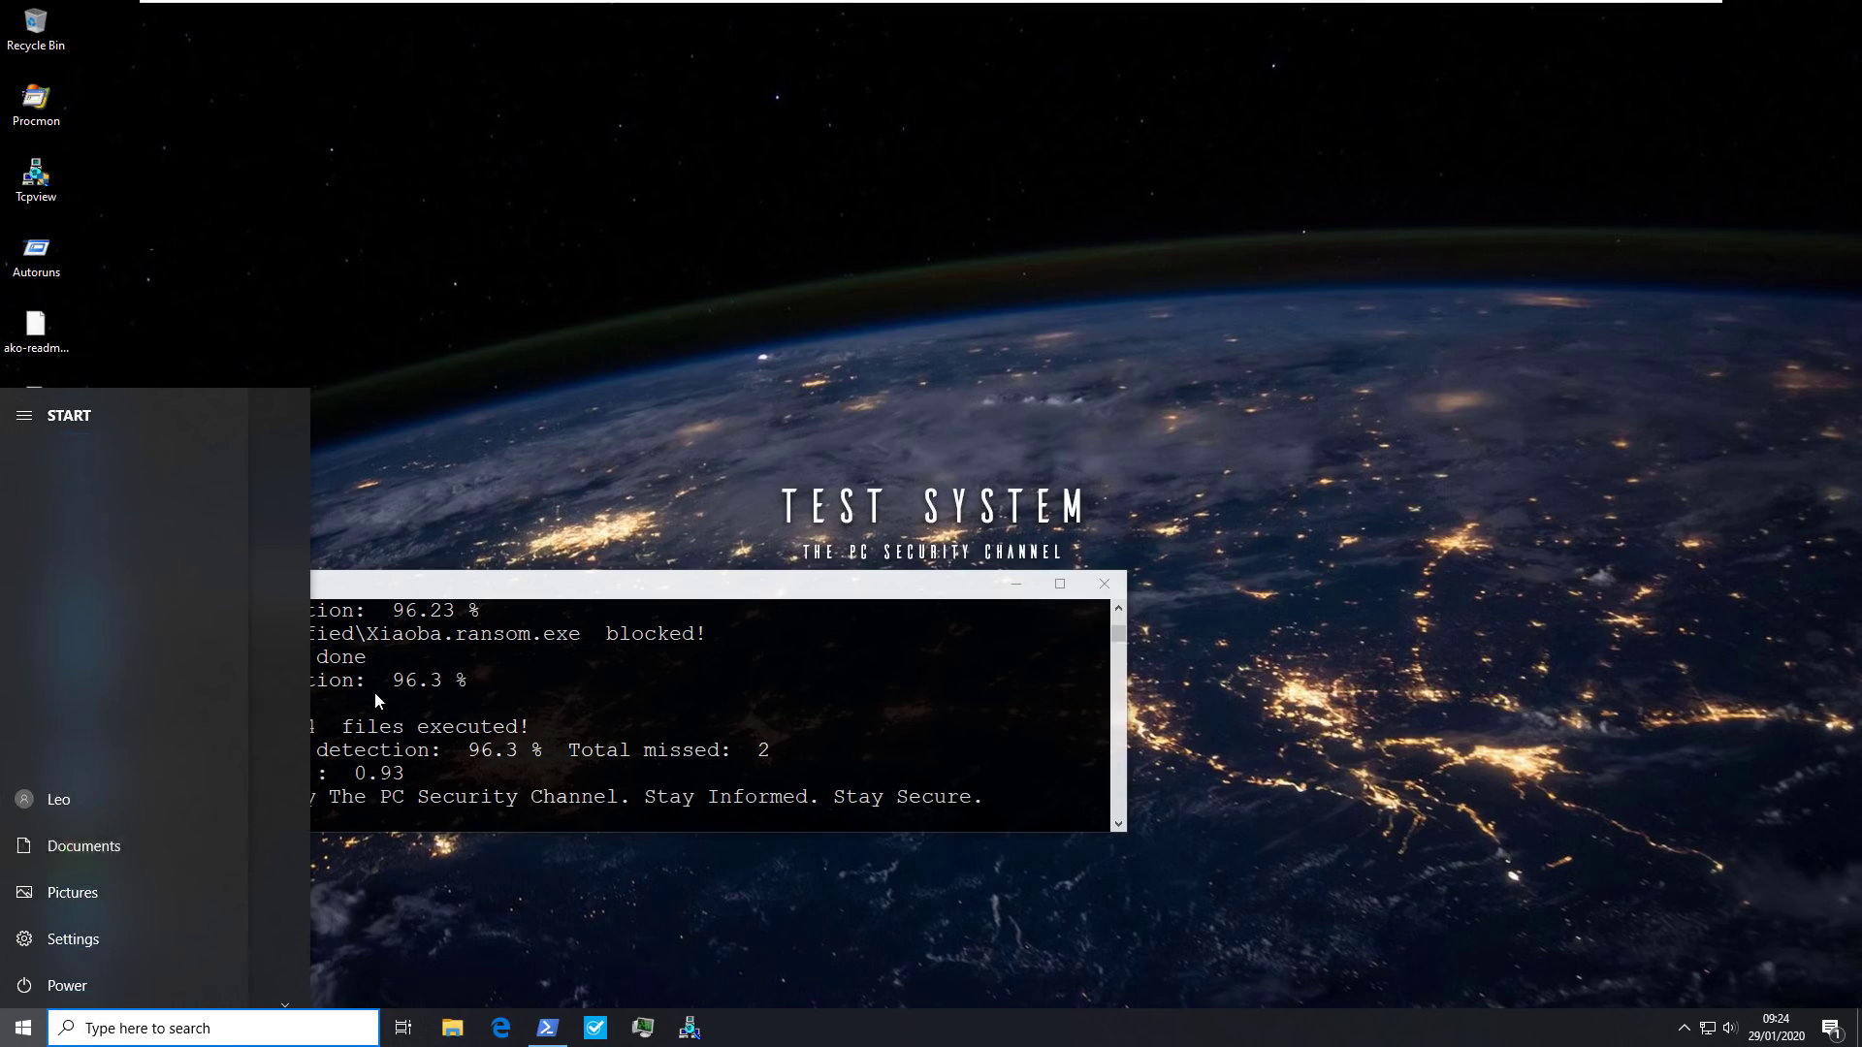
View the garbled Important Data.txt.crypt in Notepad, then try opening TPSC Meteor.jpg in Pictures.
left_click(658, 386)
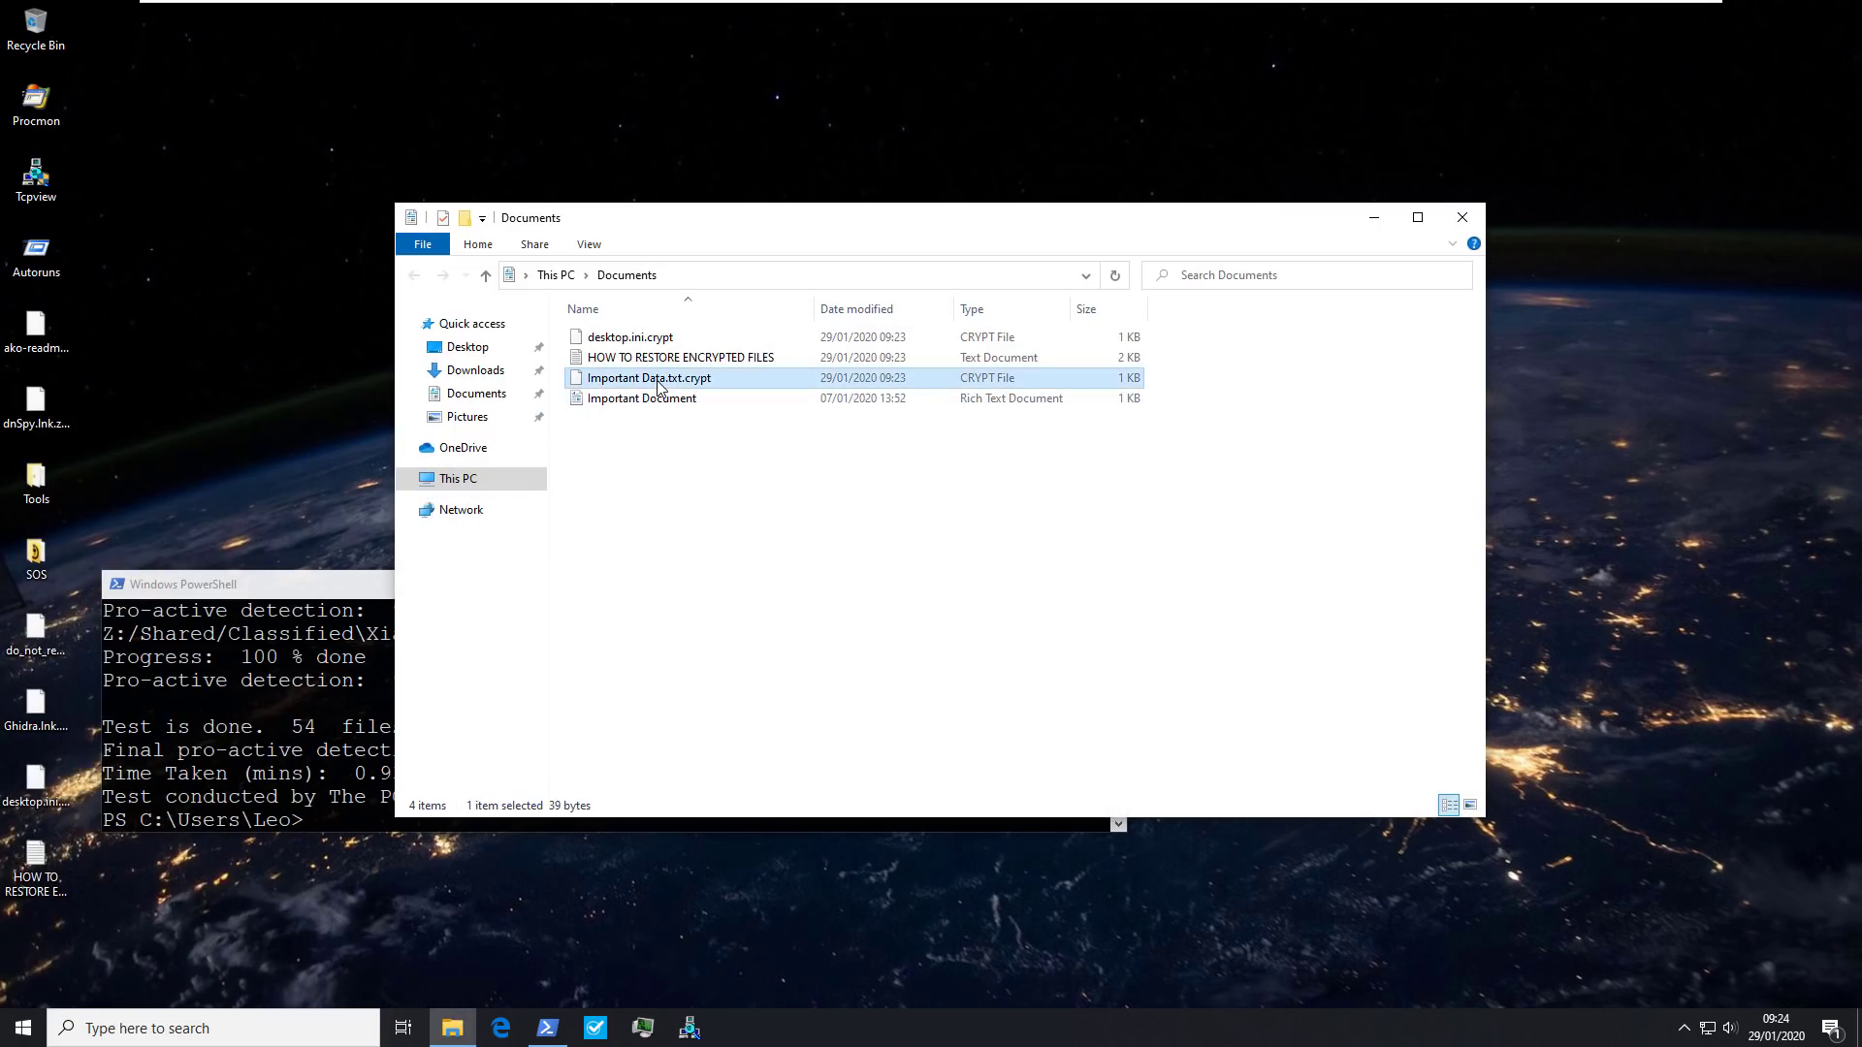
double_click(659, 386)
left_click(834, 392)
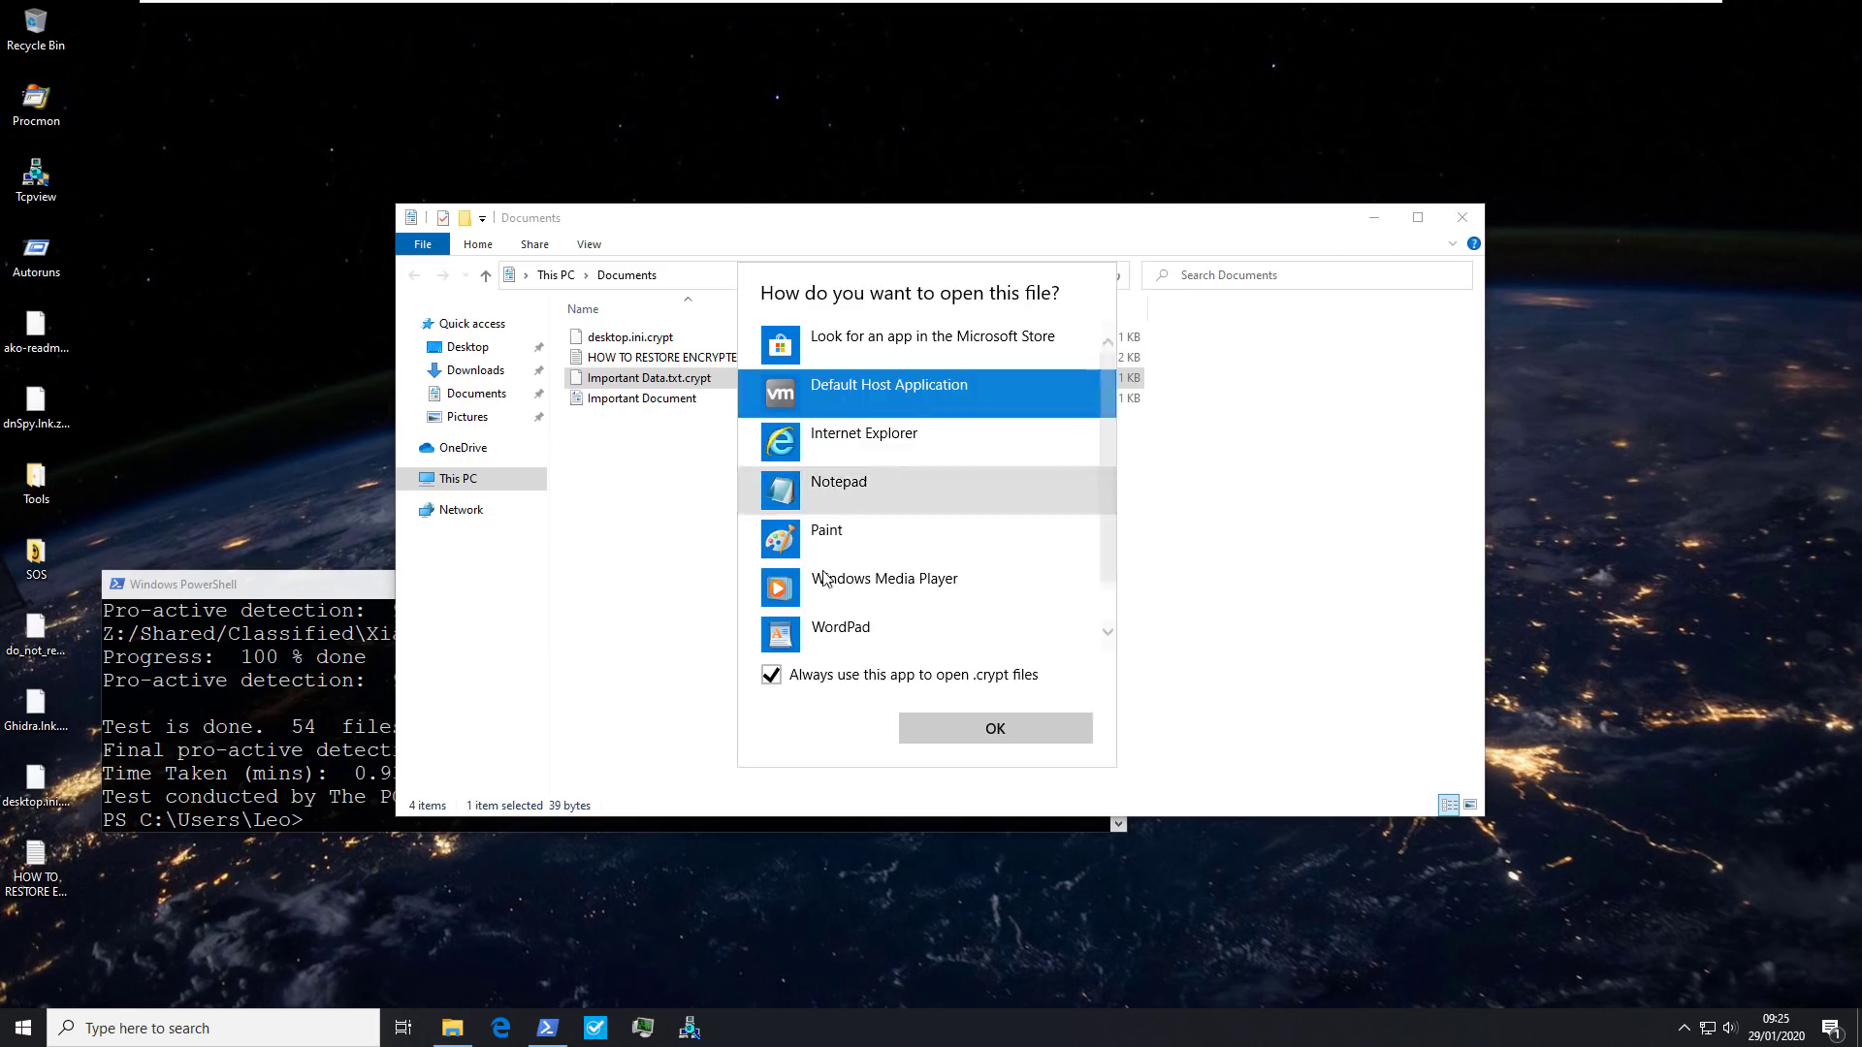
double_click(834, 483)
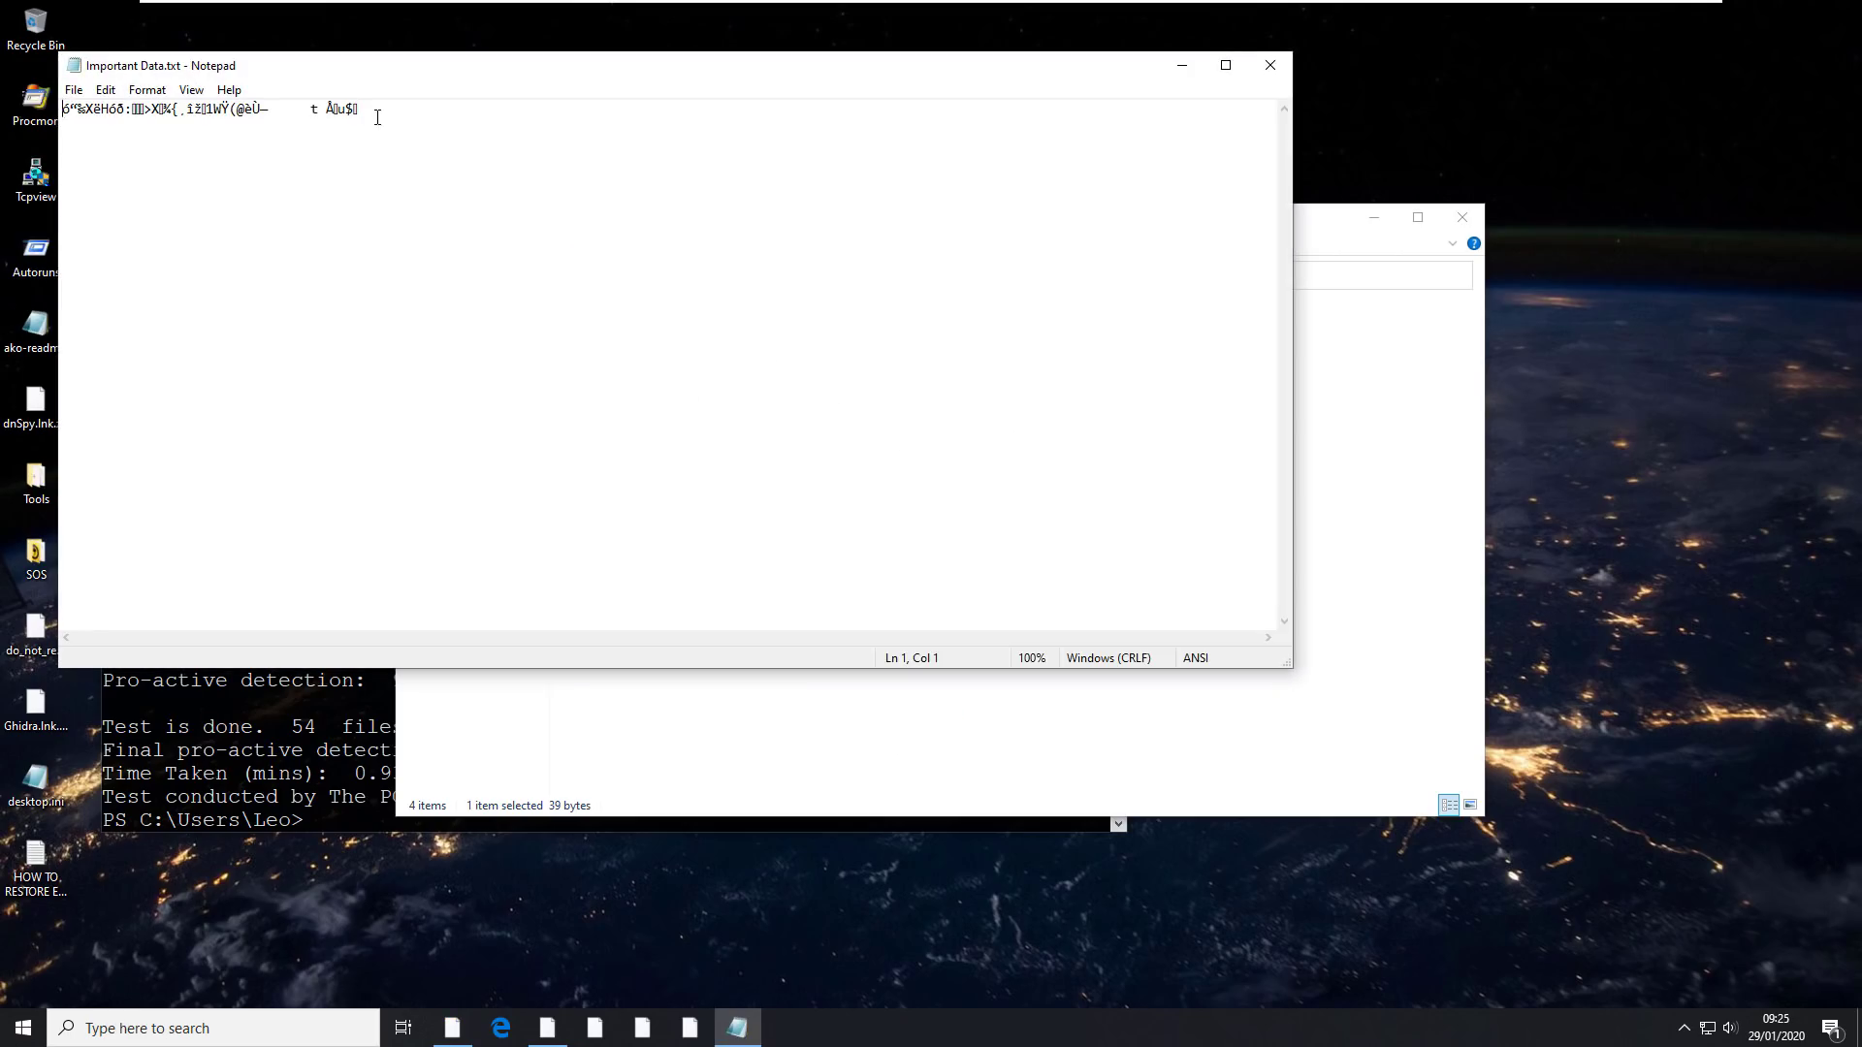
left_click_drag(377, 118, 64, 111)
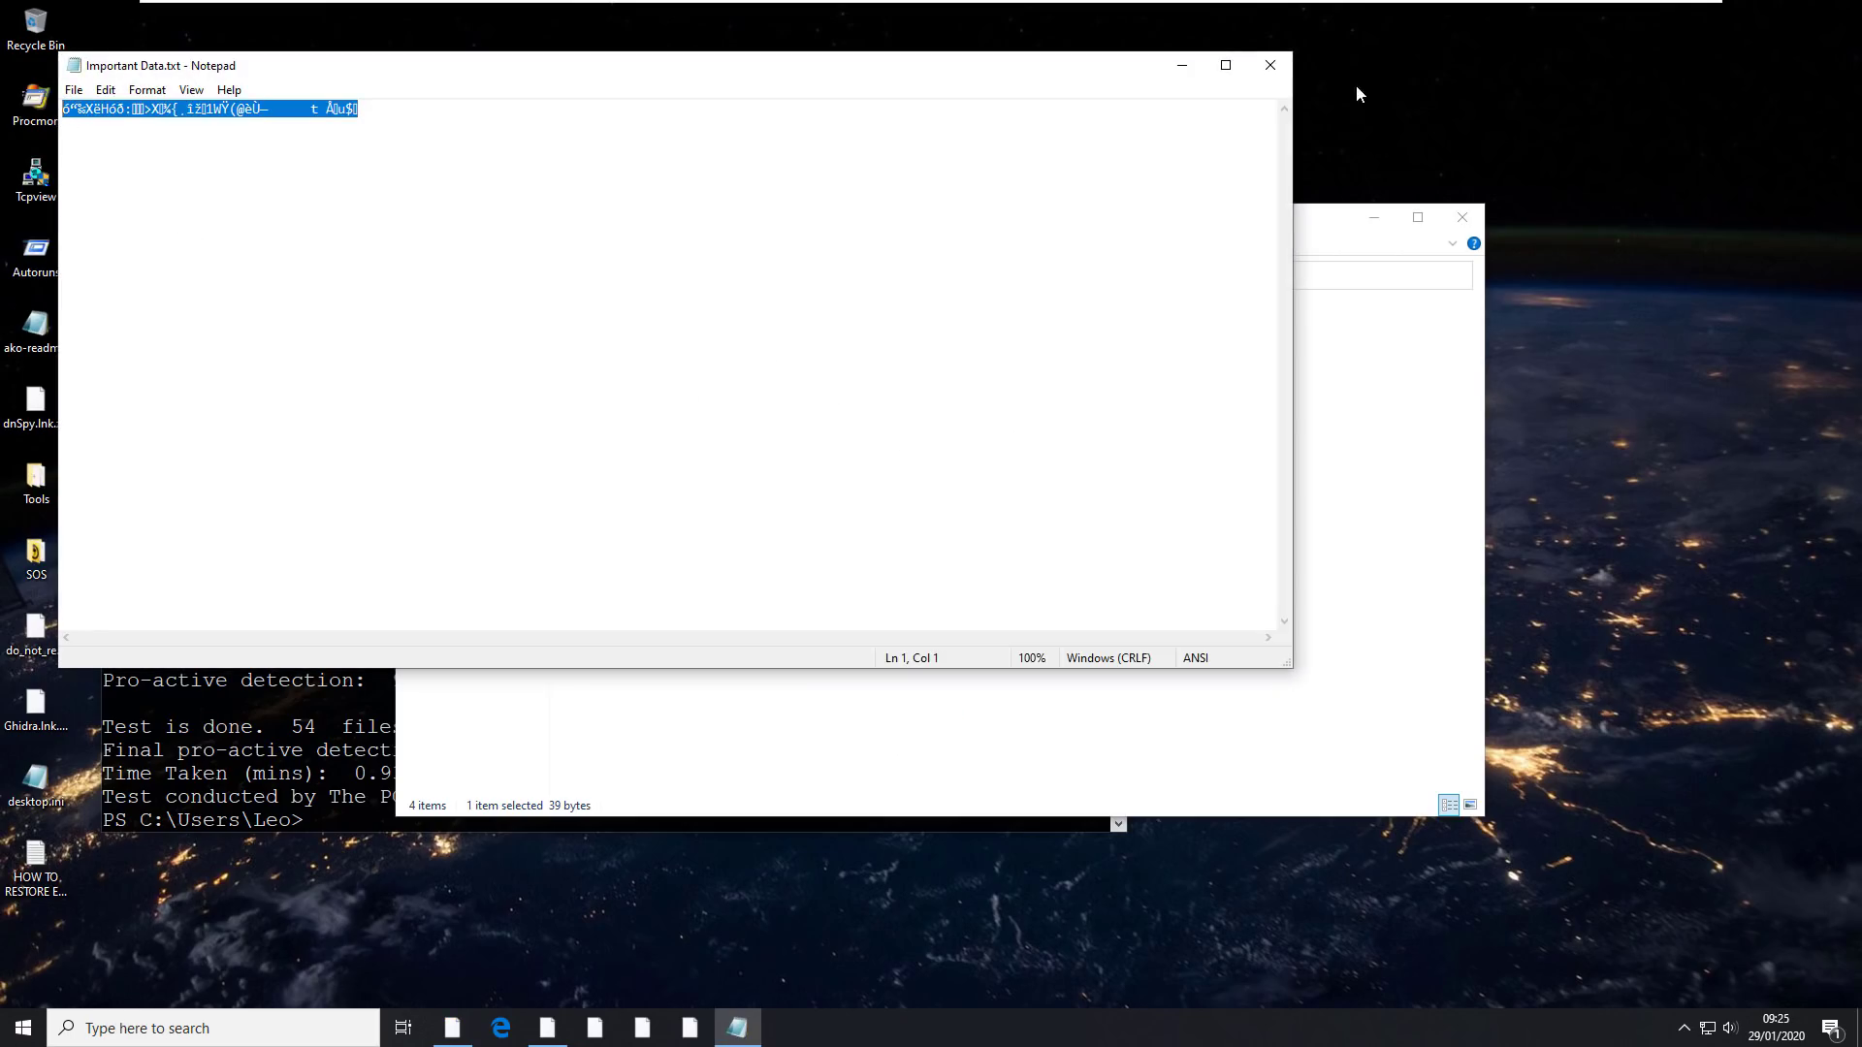
left_click(1270, 65)
left_click(467, 417)
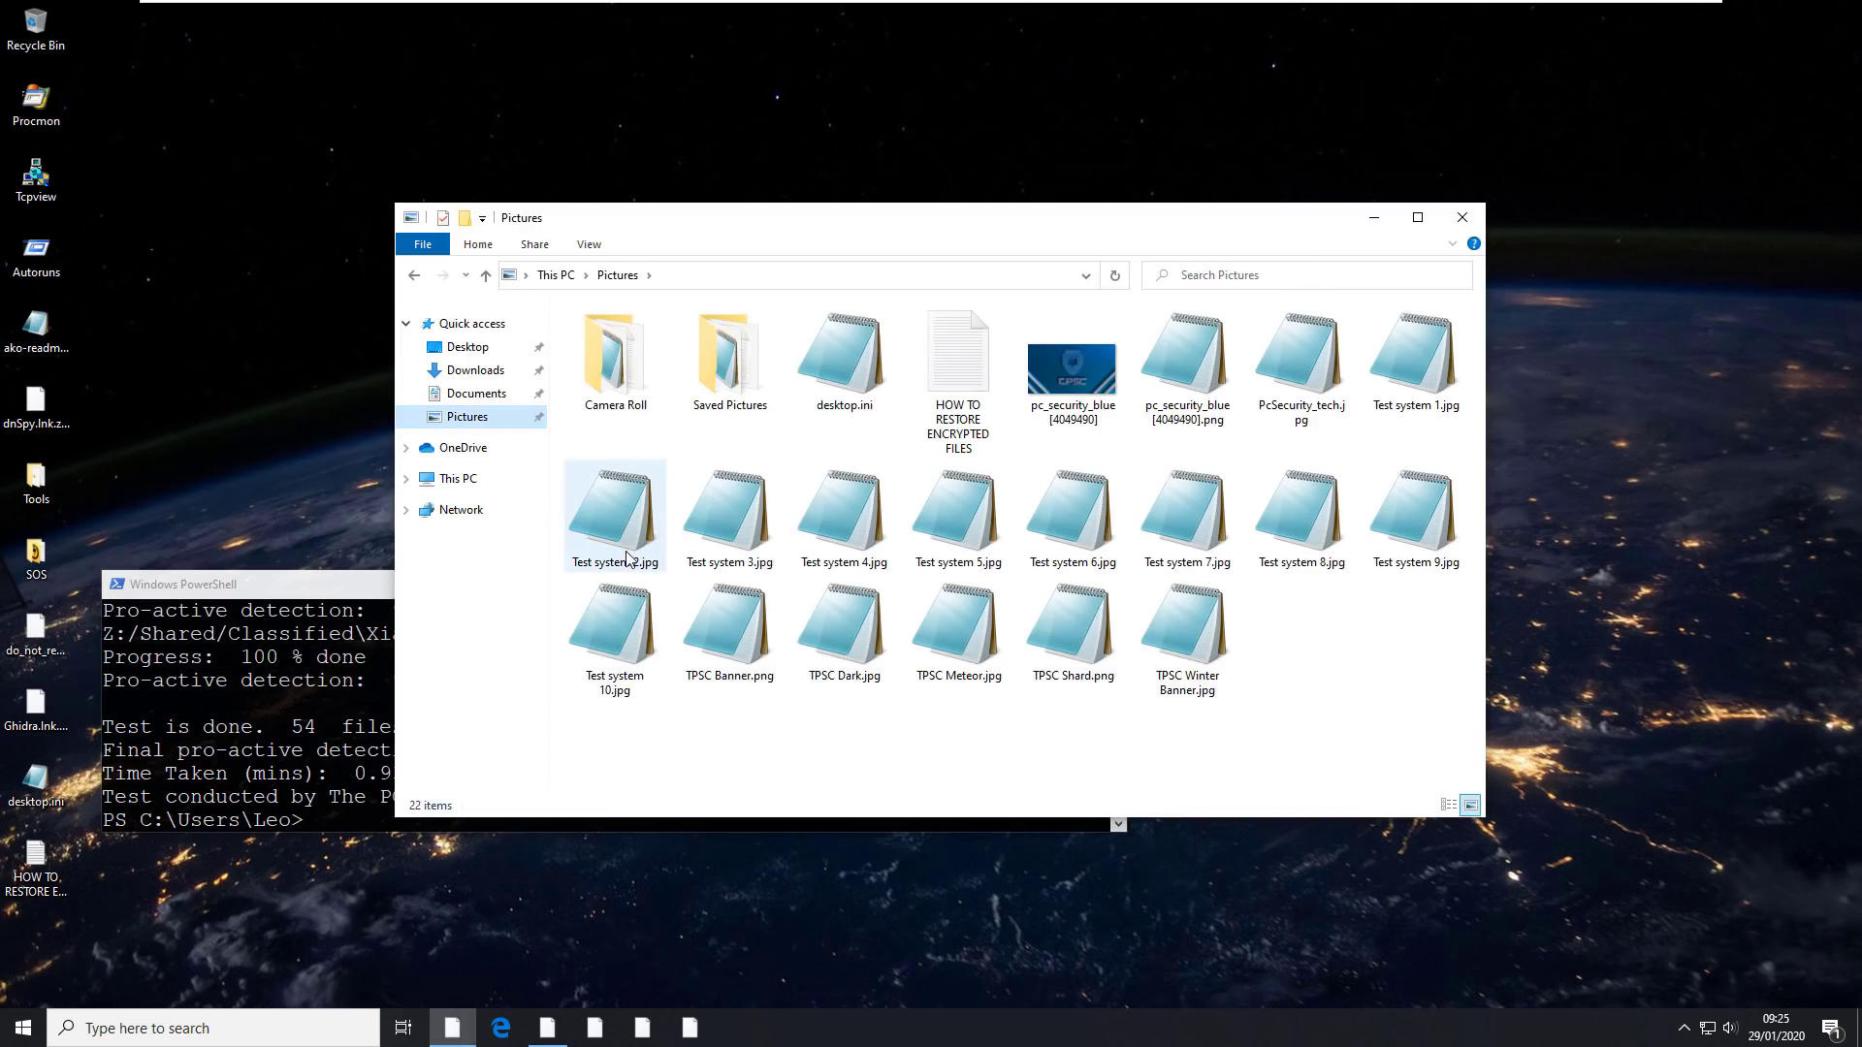
double_click(937, 630)
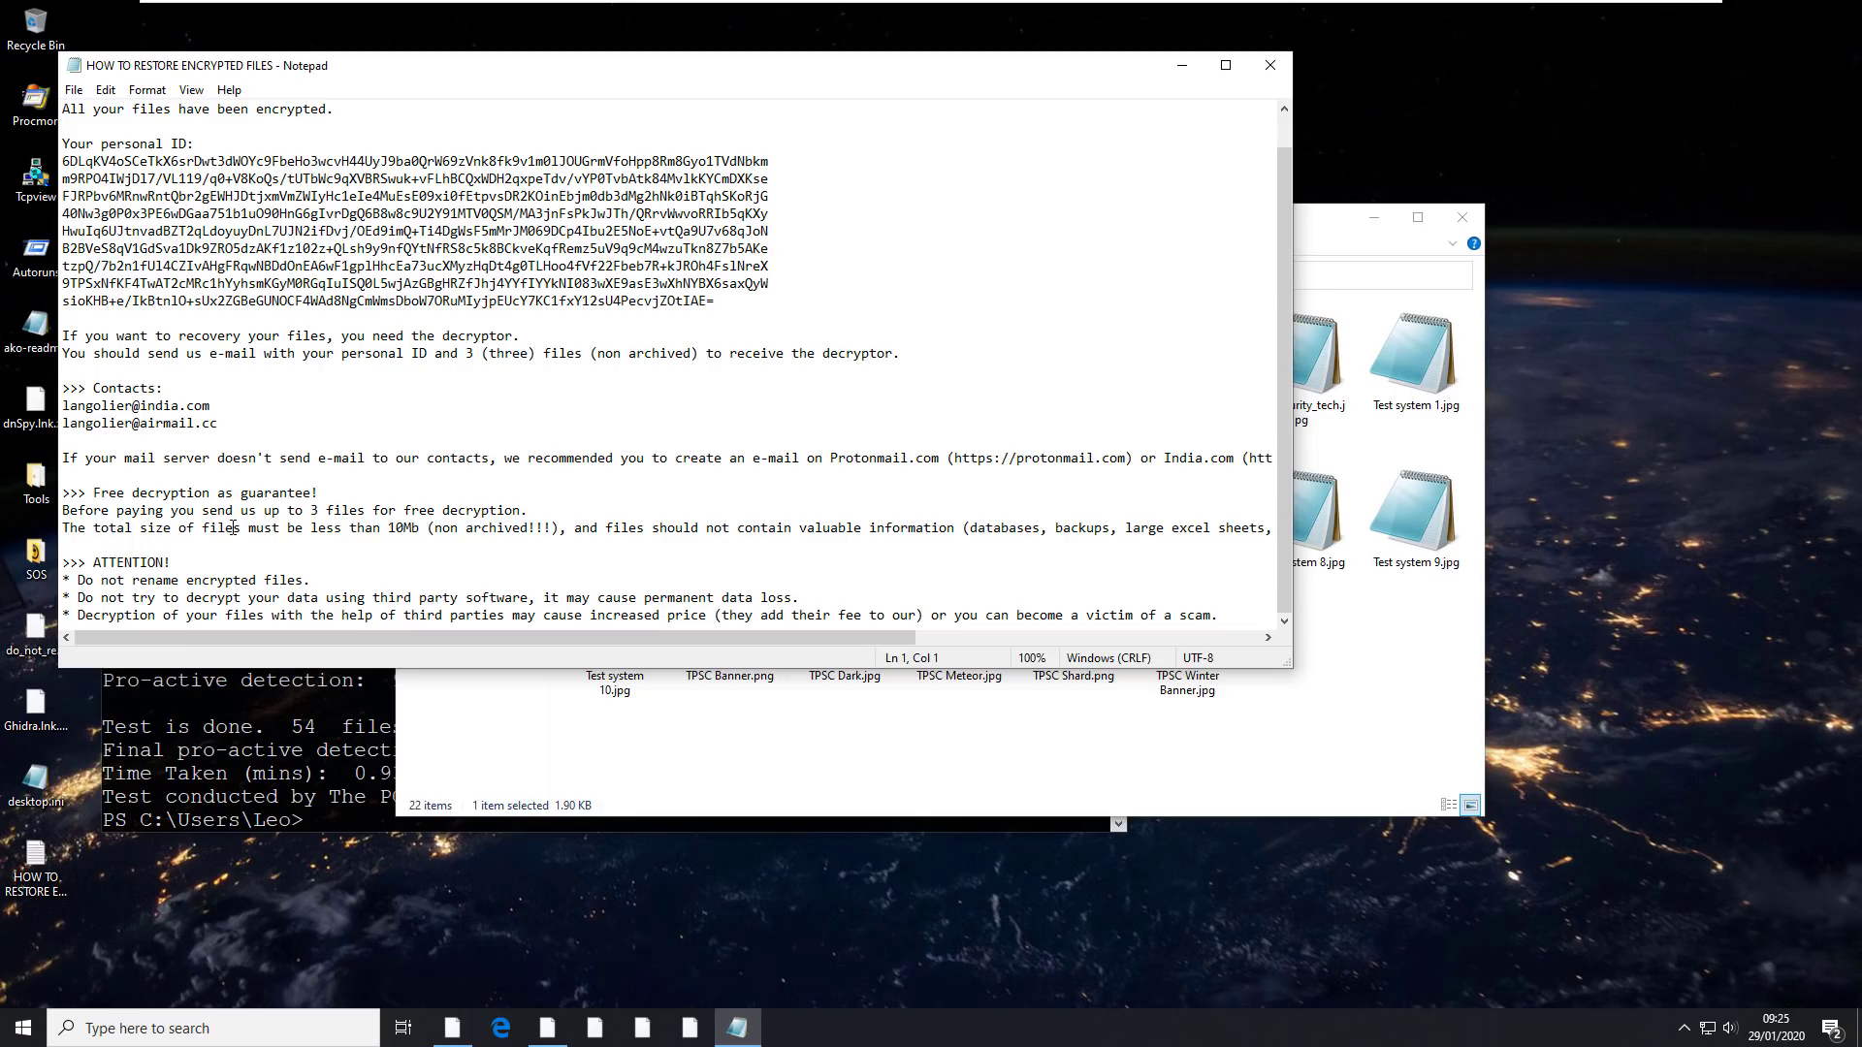
Close the ransom note and scroll the PowerShell log back to the test's start.
left_click(1273, 66)
scroll(582, 754, "up", 5)
scroll(581, 754, "up", 15)
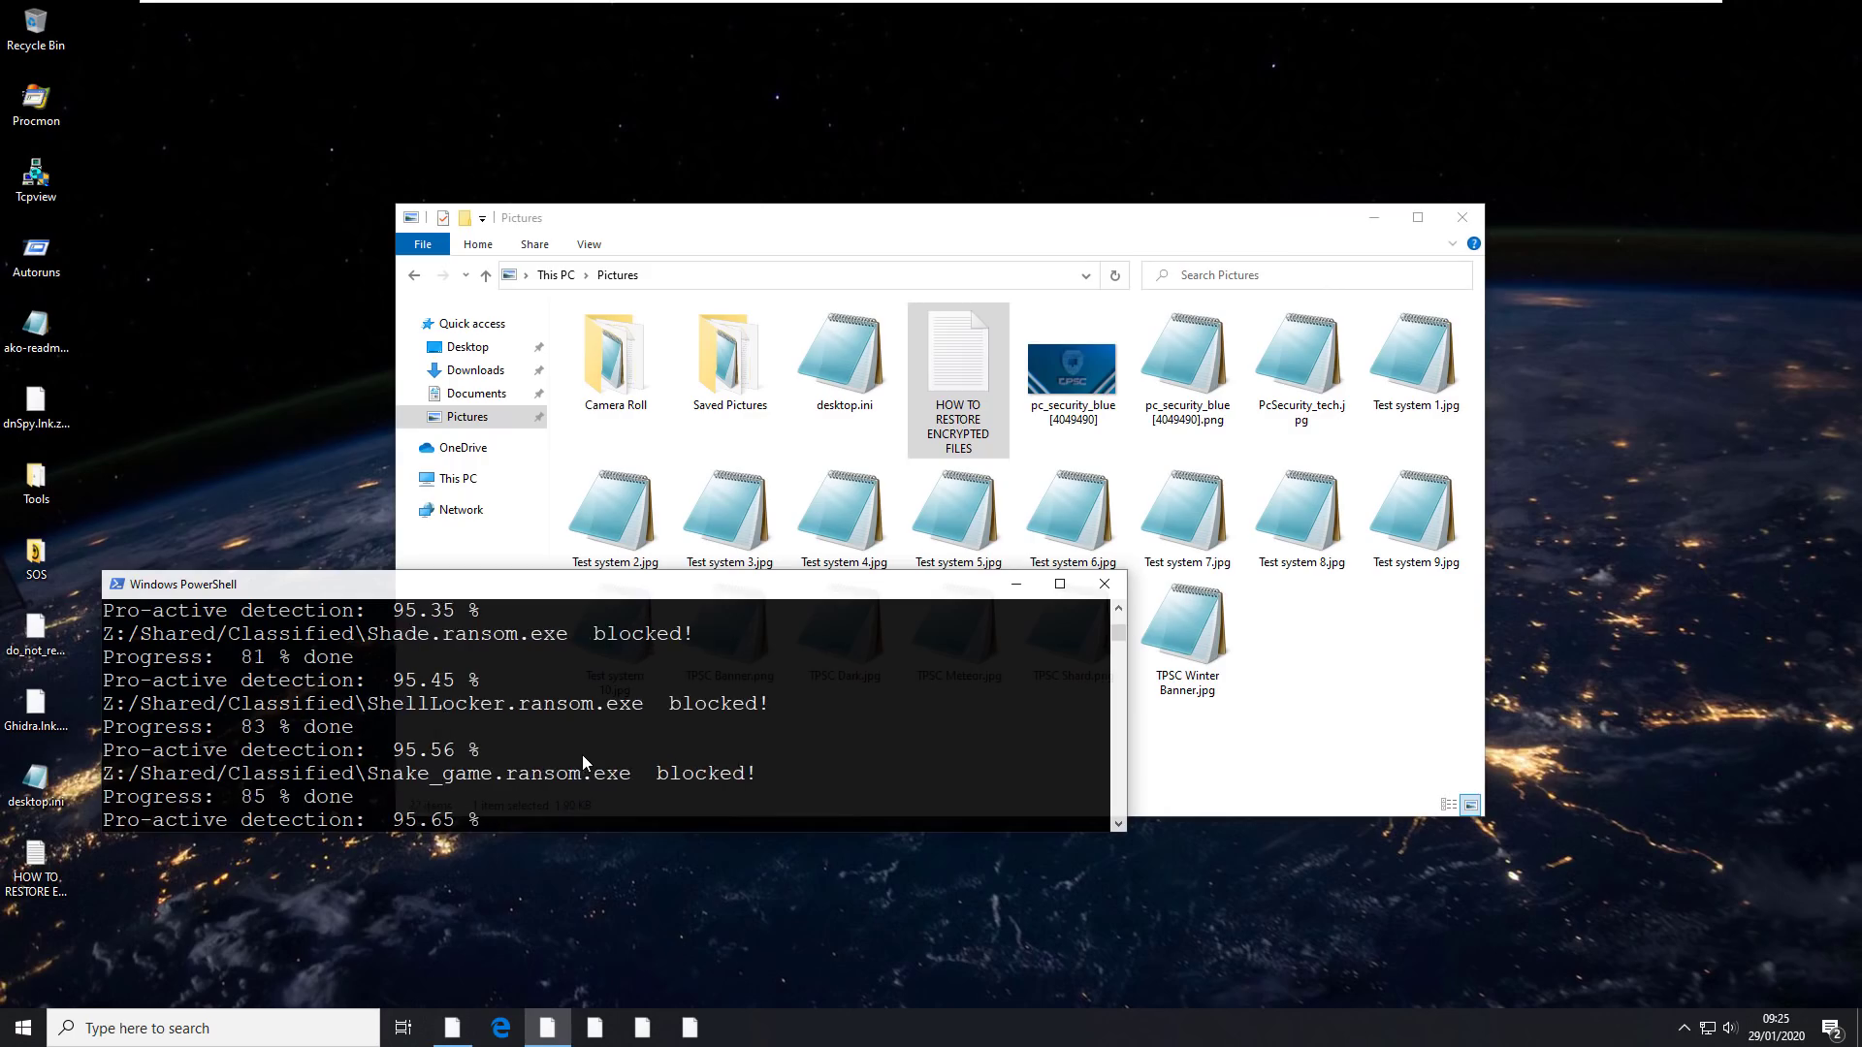
scroll(579, 759, "up", 8)
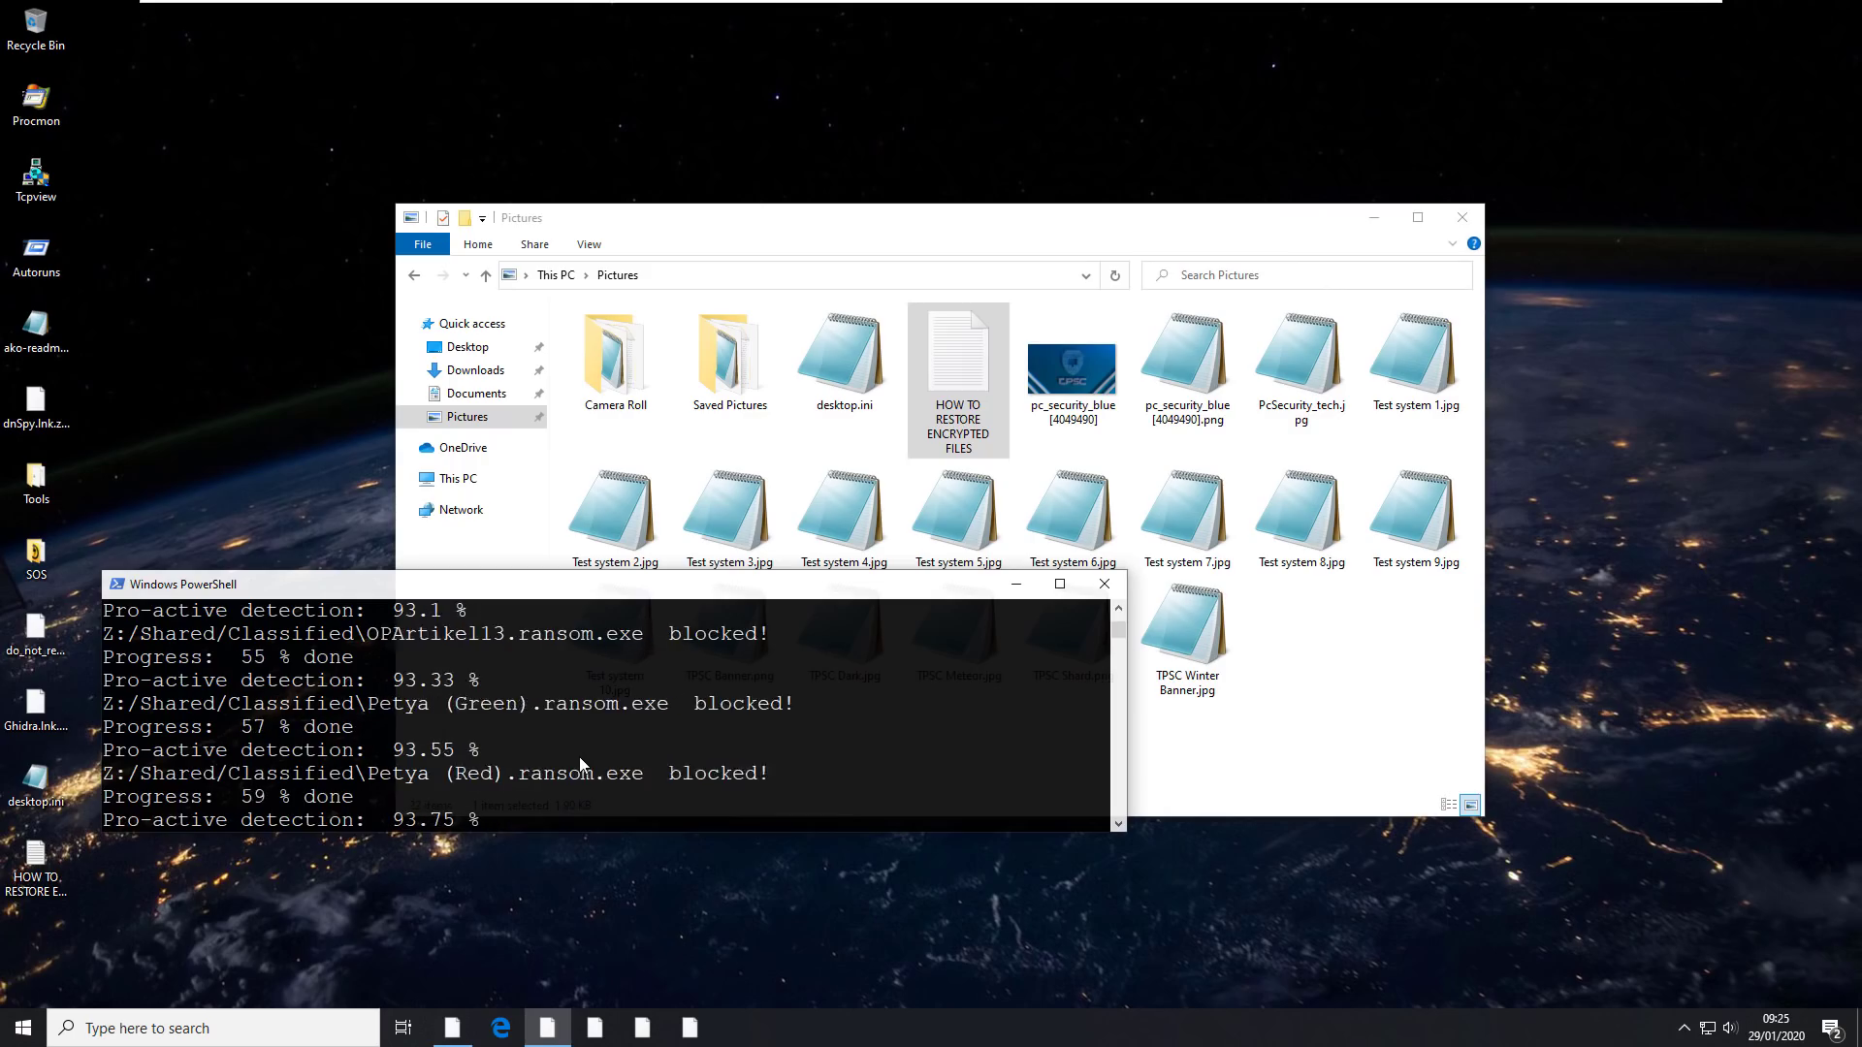
scroll(580, 761, "up", 18)
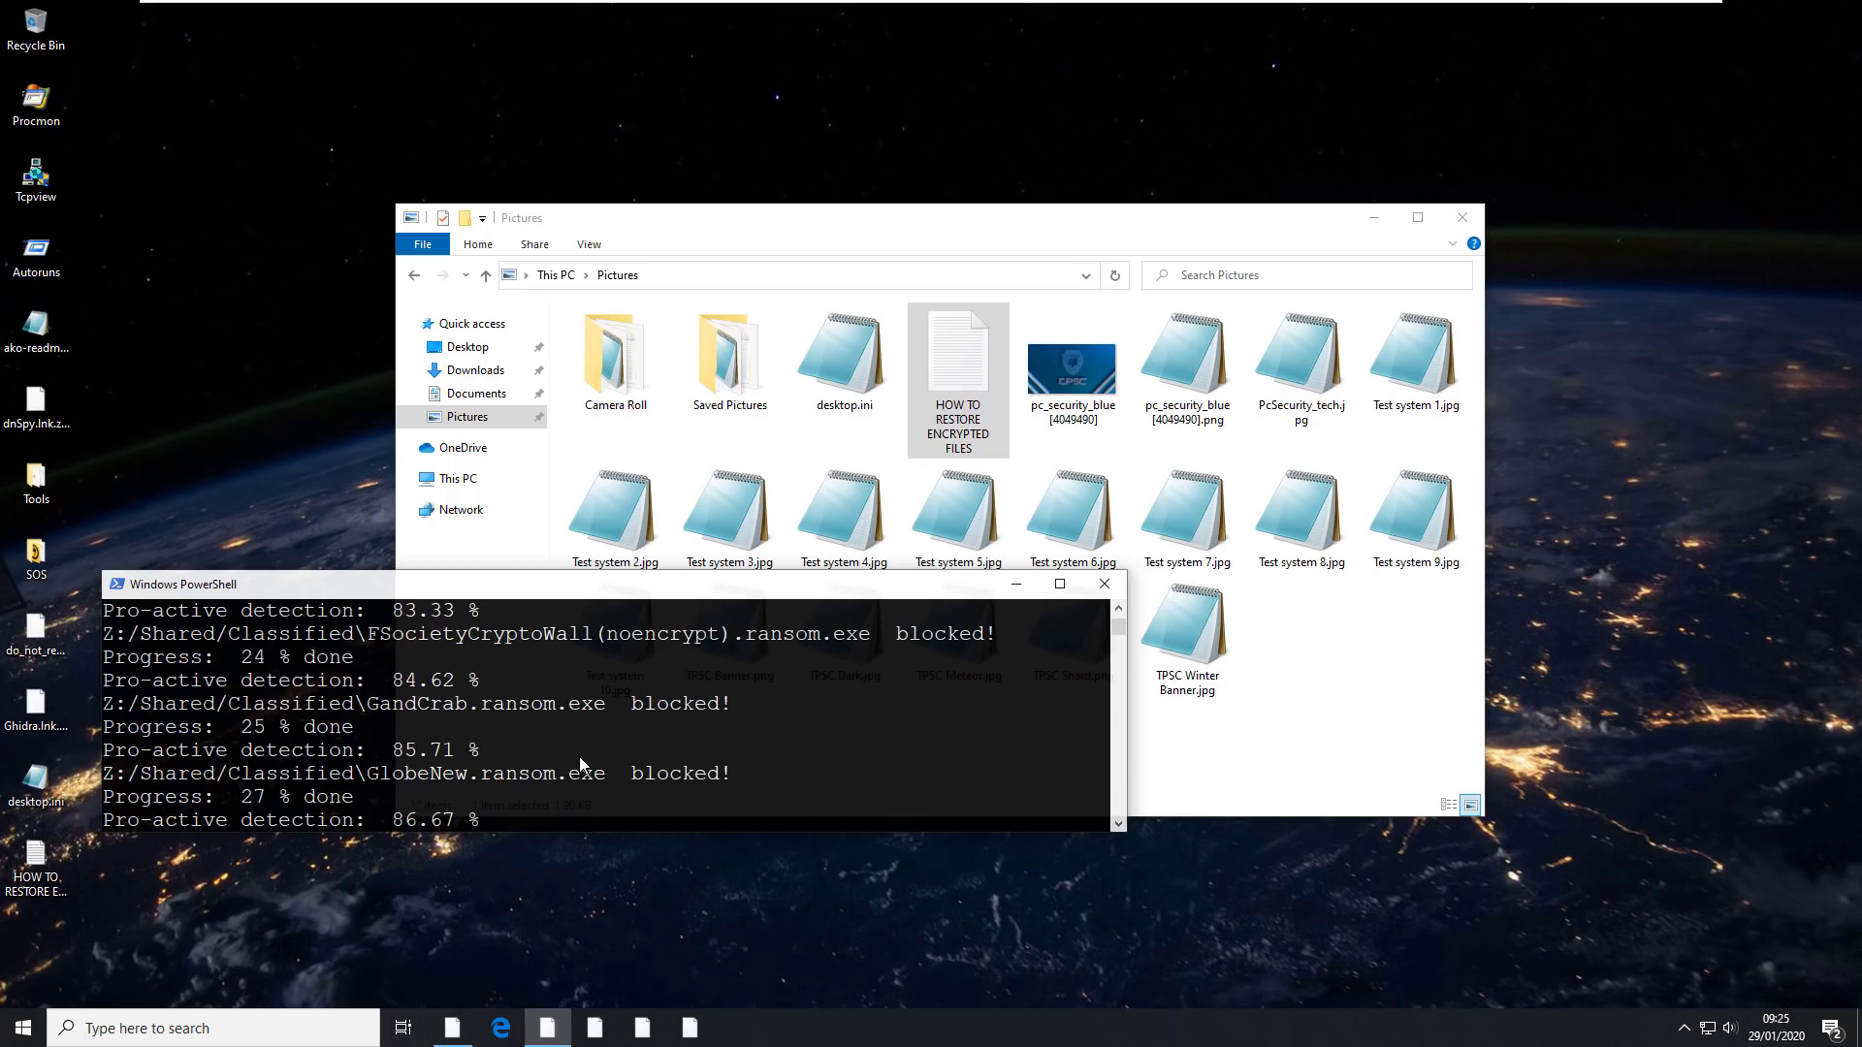
scroll(580, 764, "up", 6)
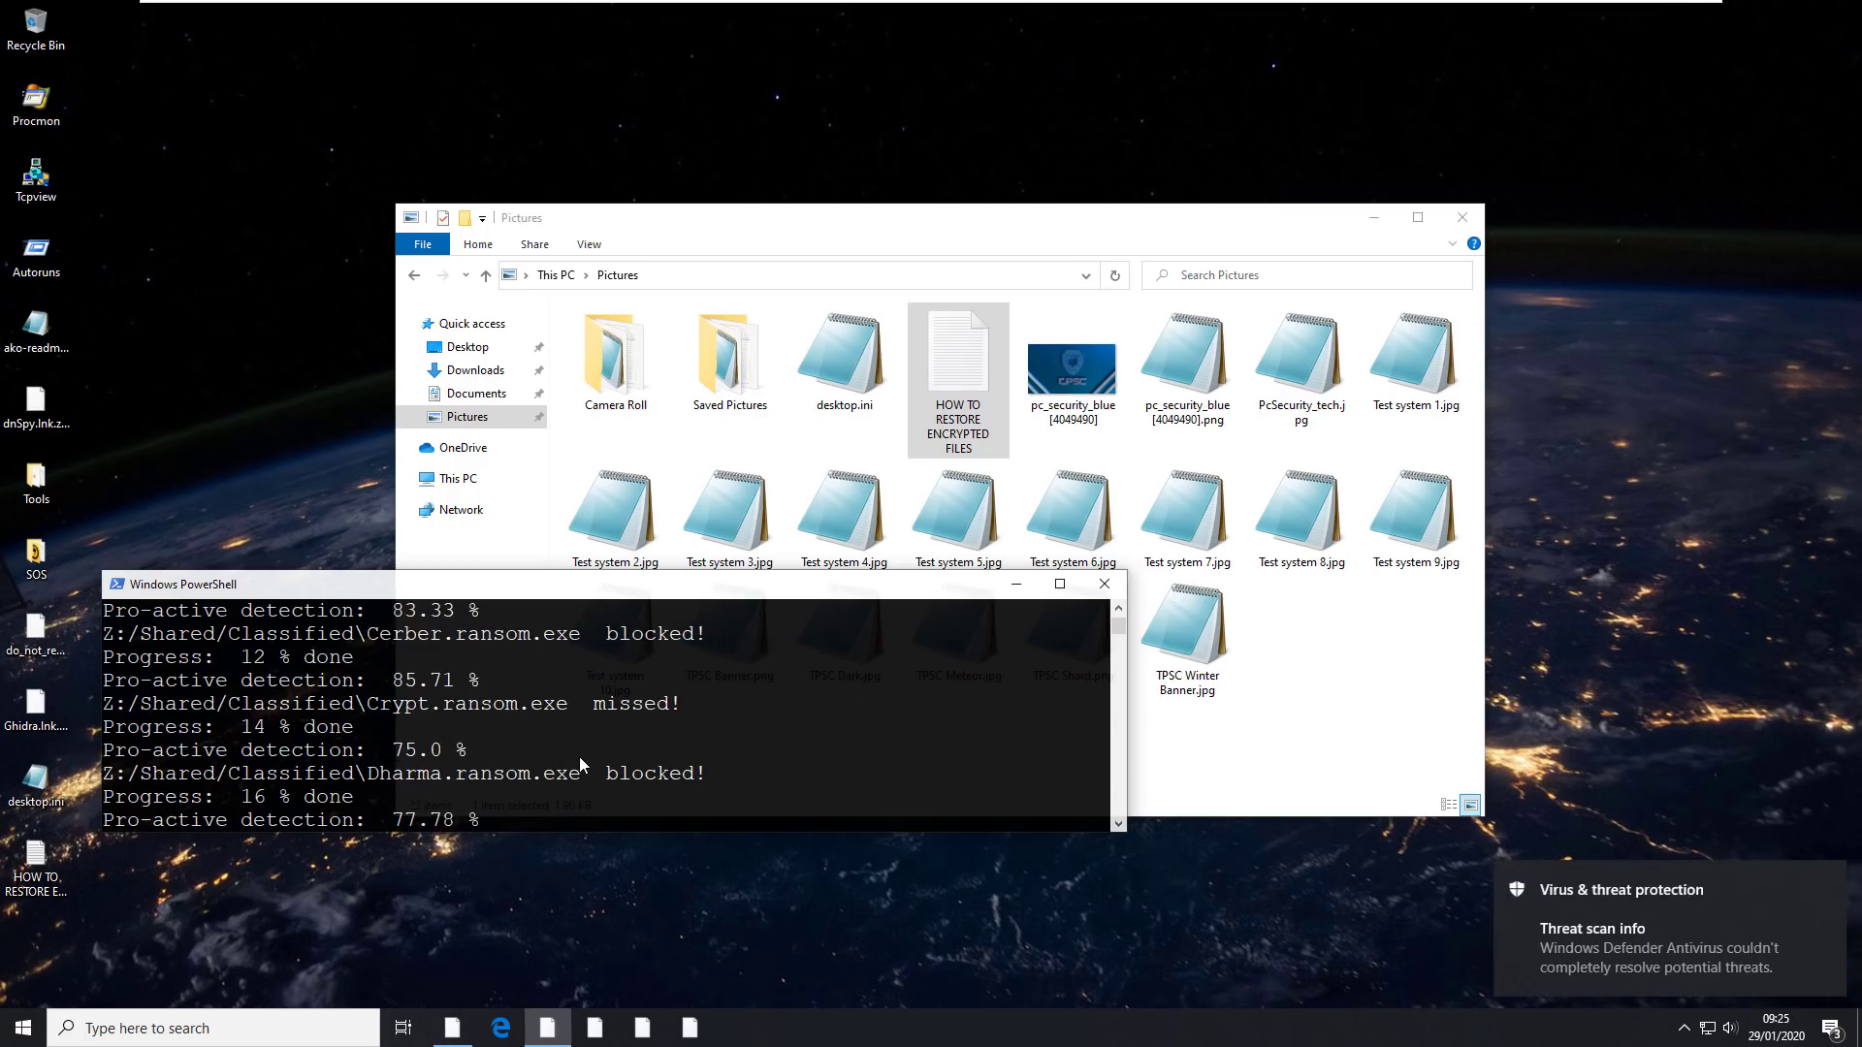
scroll(580, 763, "up", 1)
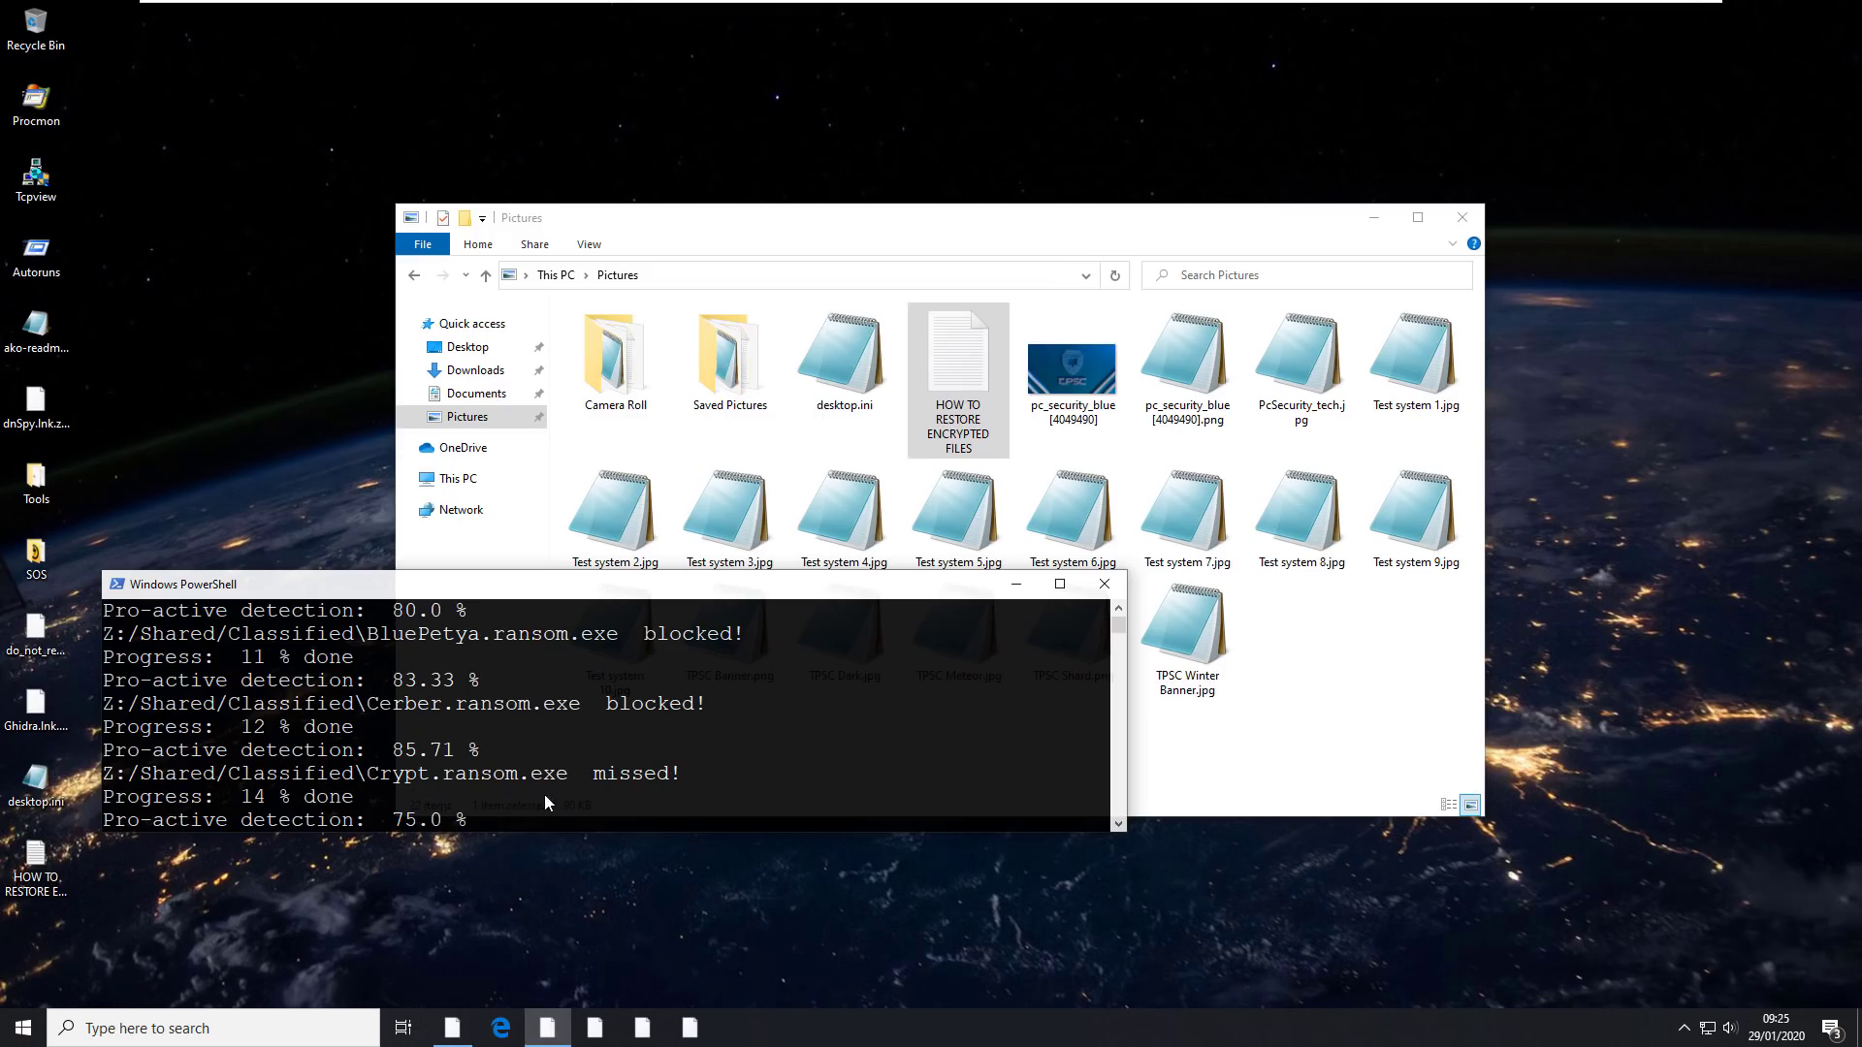
scroll(512, 793, "up", 10)
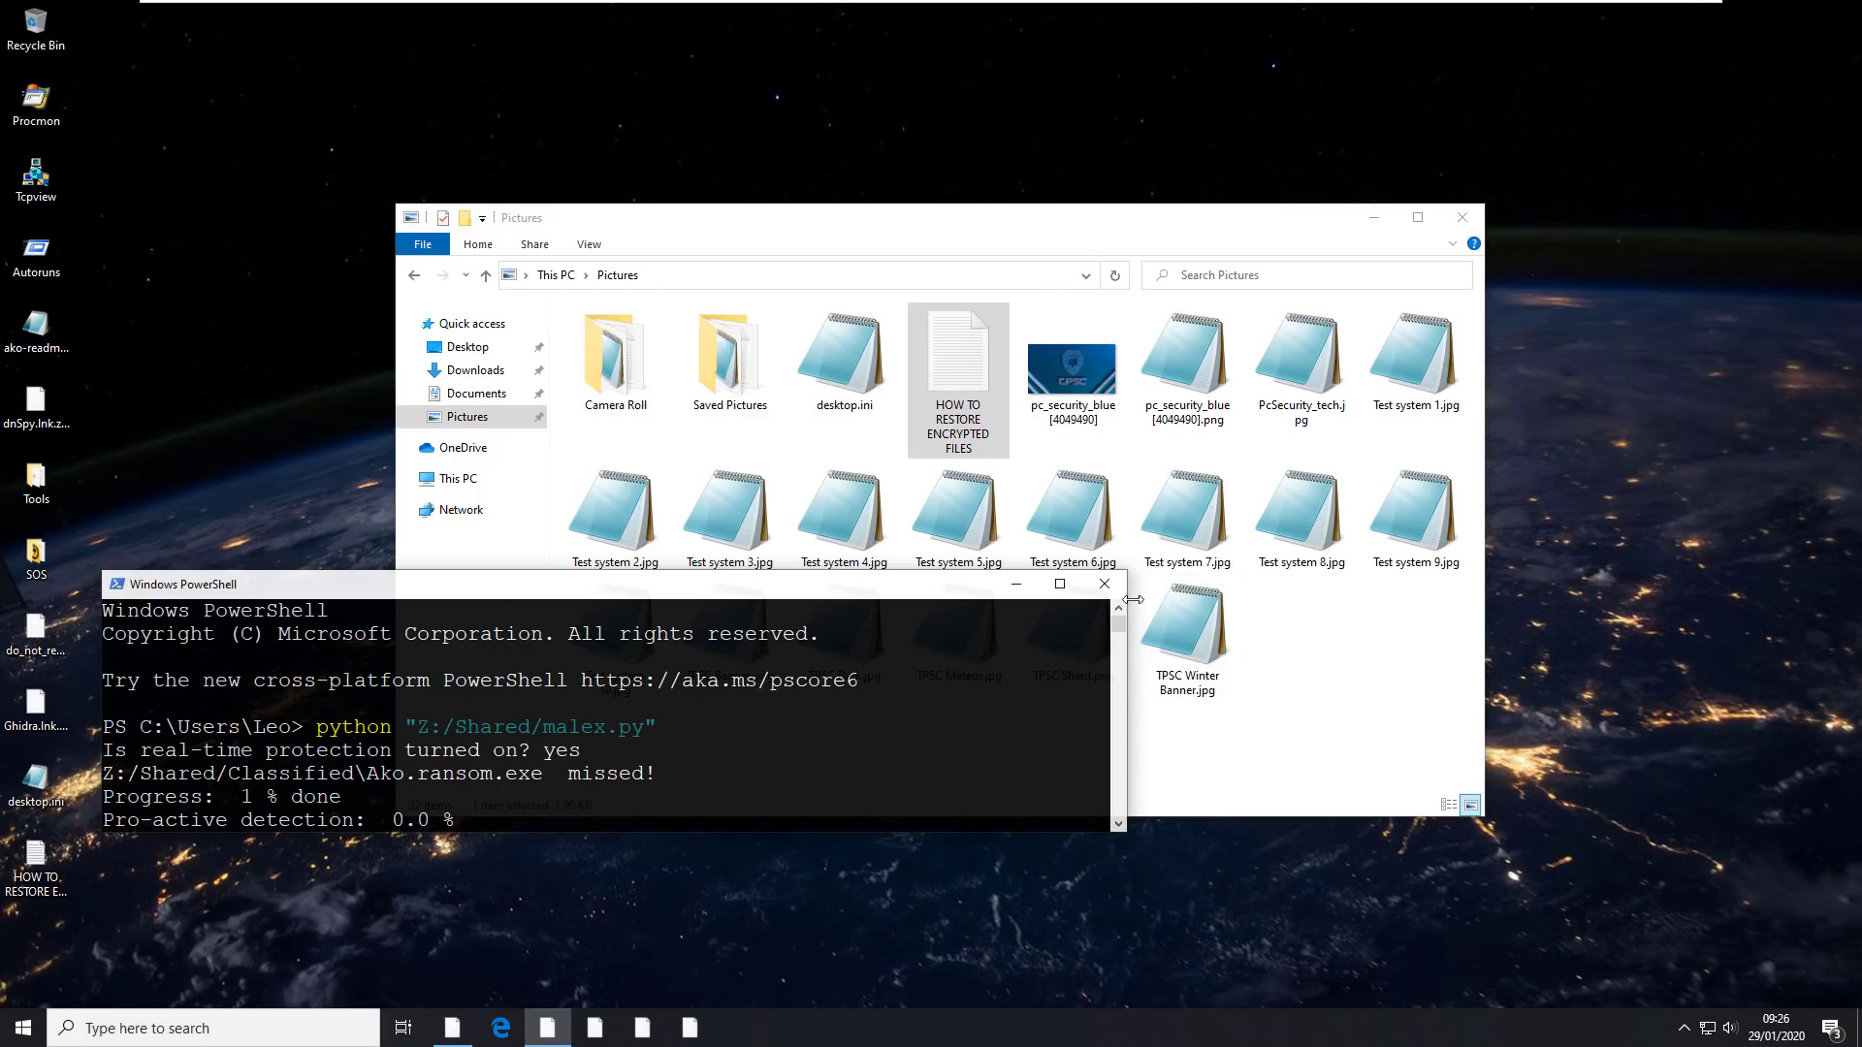
left_click(1362, 611)
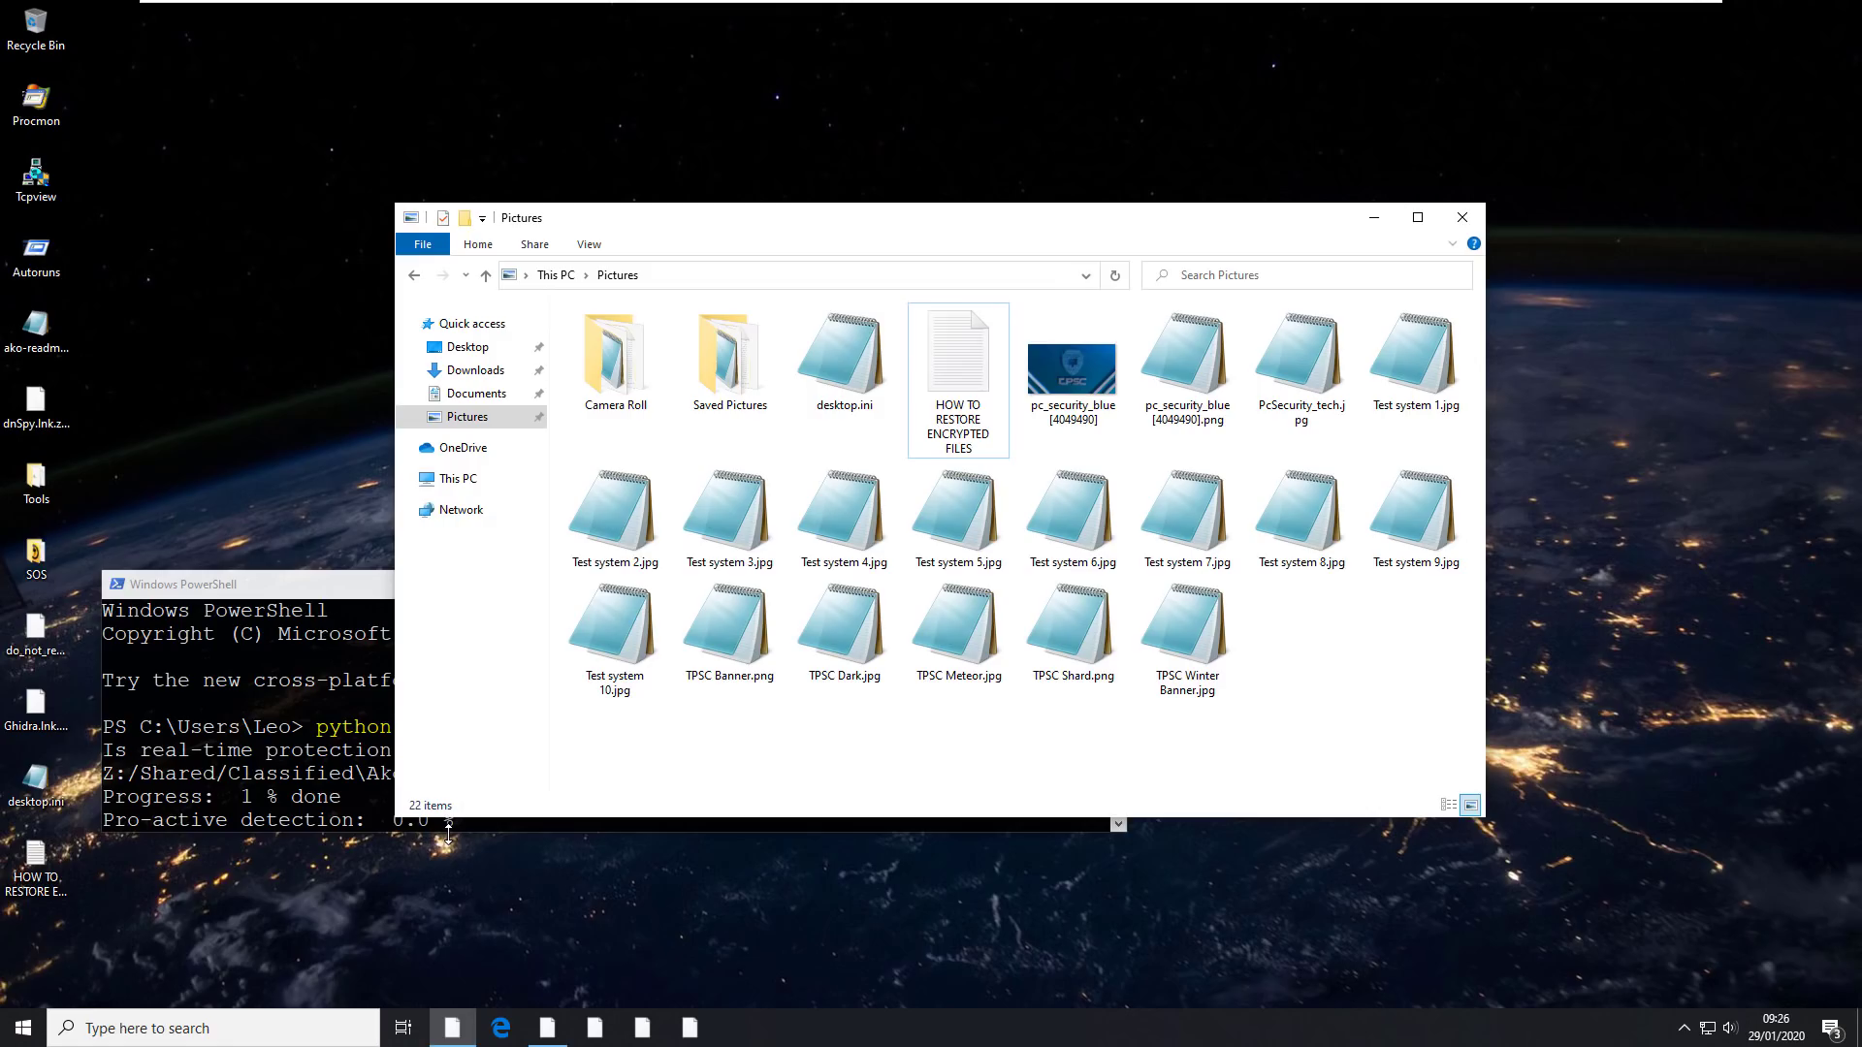
left_click(448, 832)
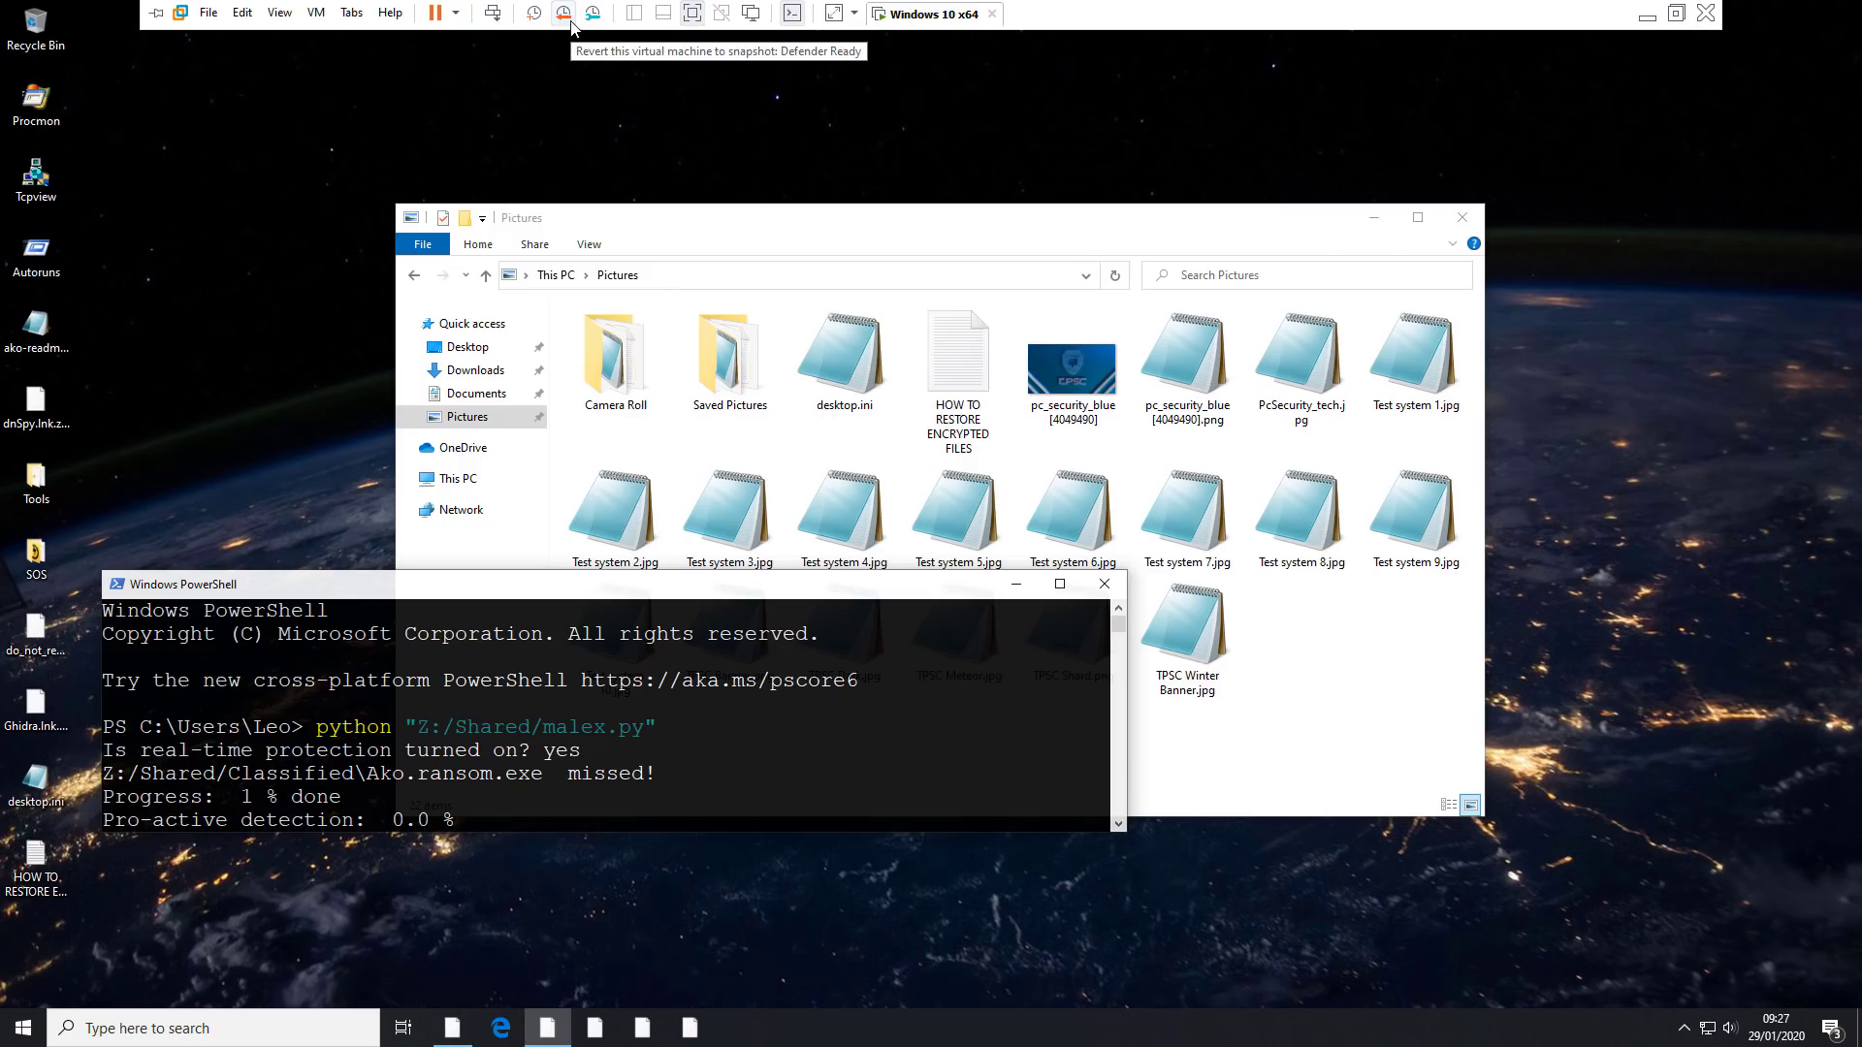
Revert the VM to the Defender Ready snapshot, confirming the restore.
left_click(562, 13)
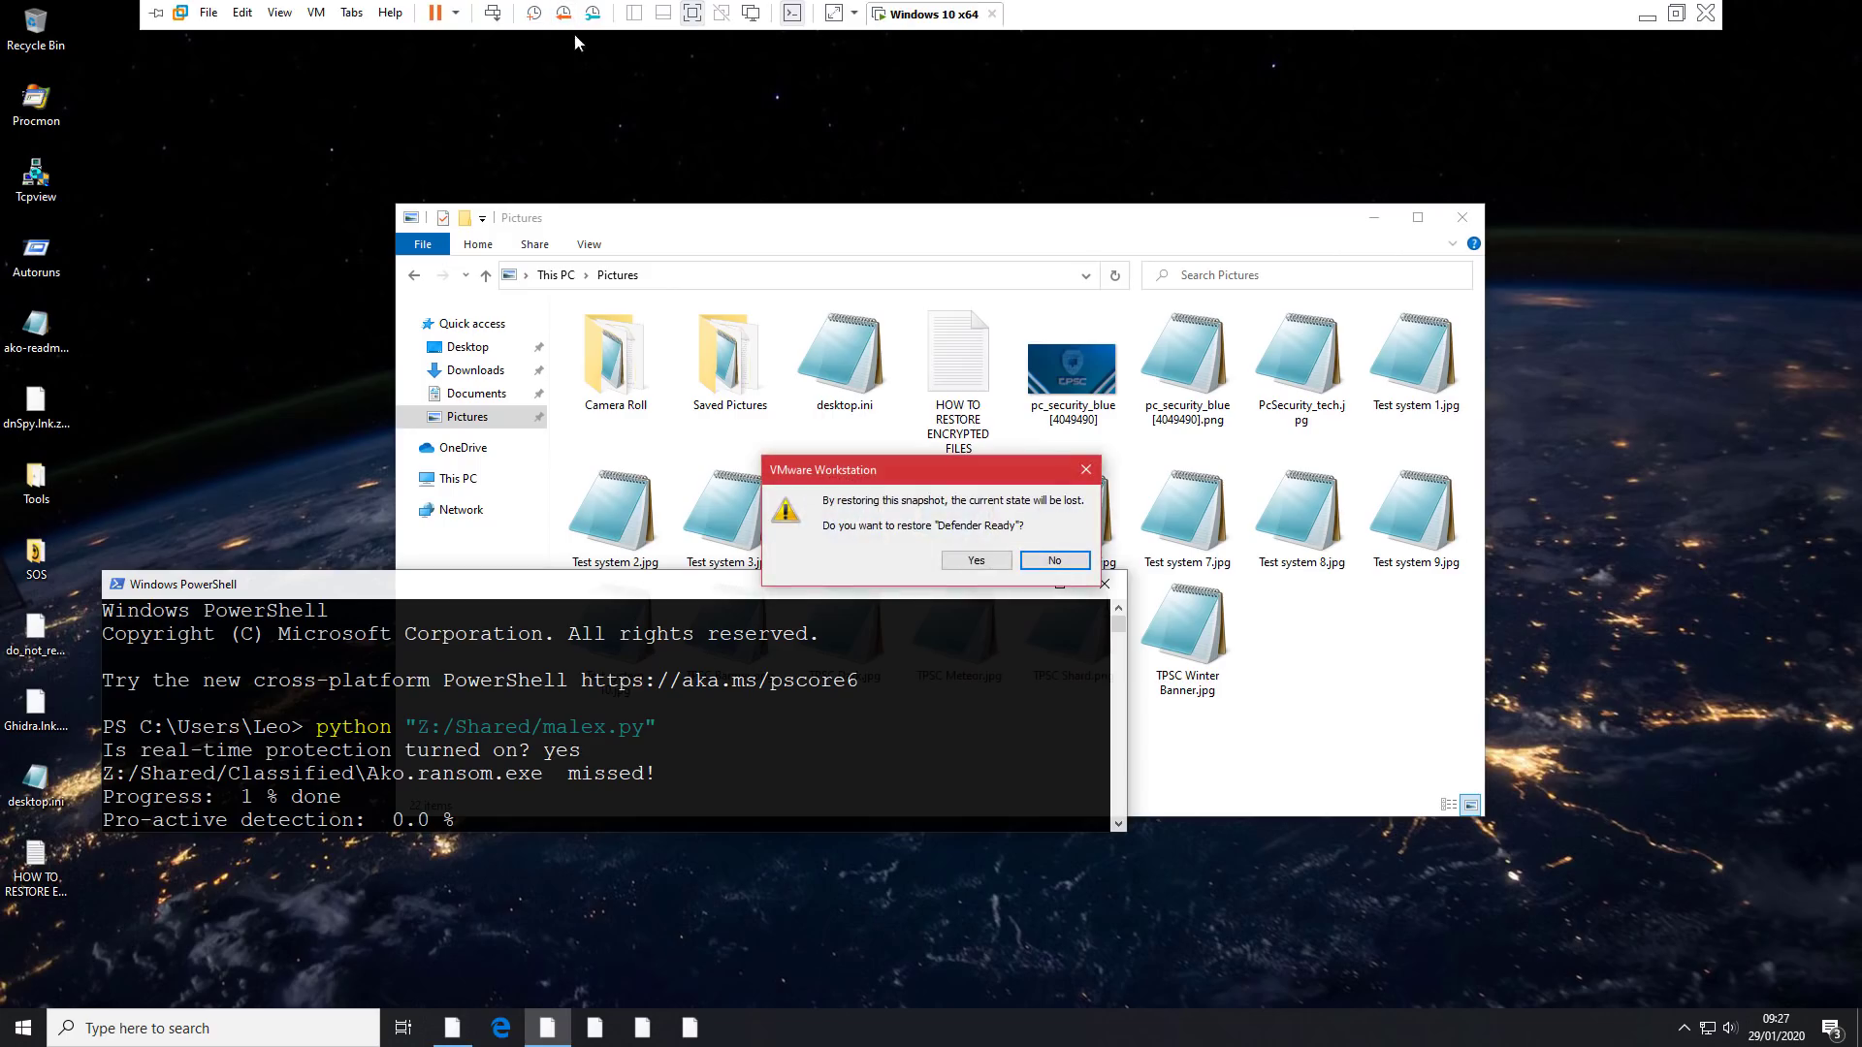
left_click(976, 560)
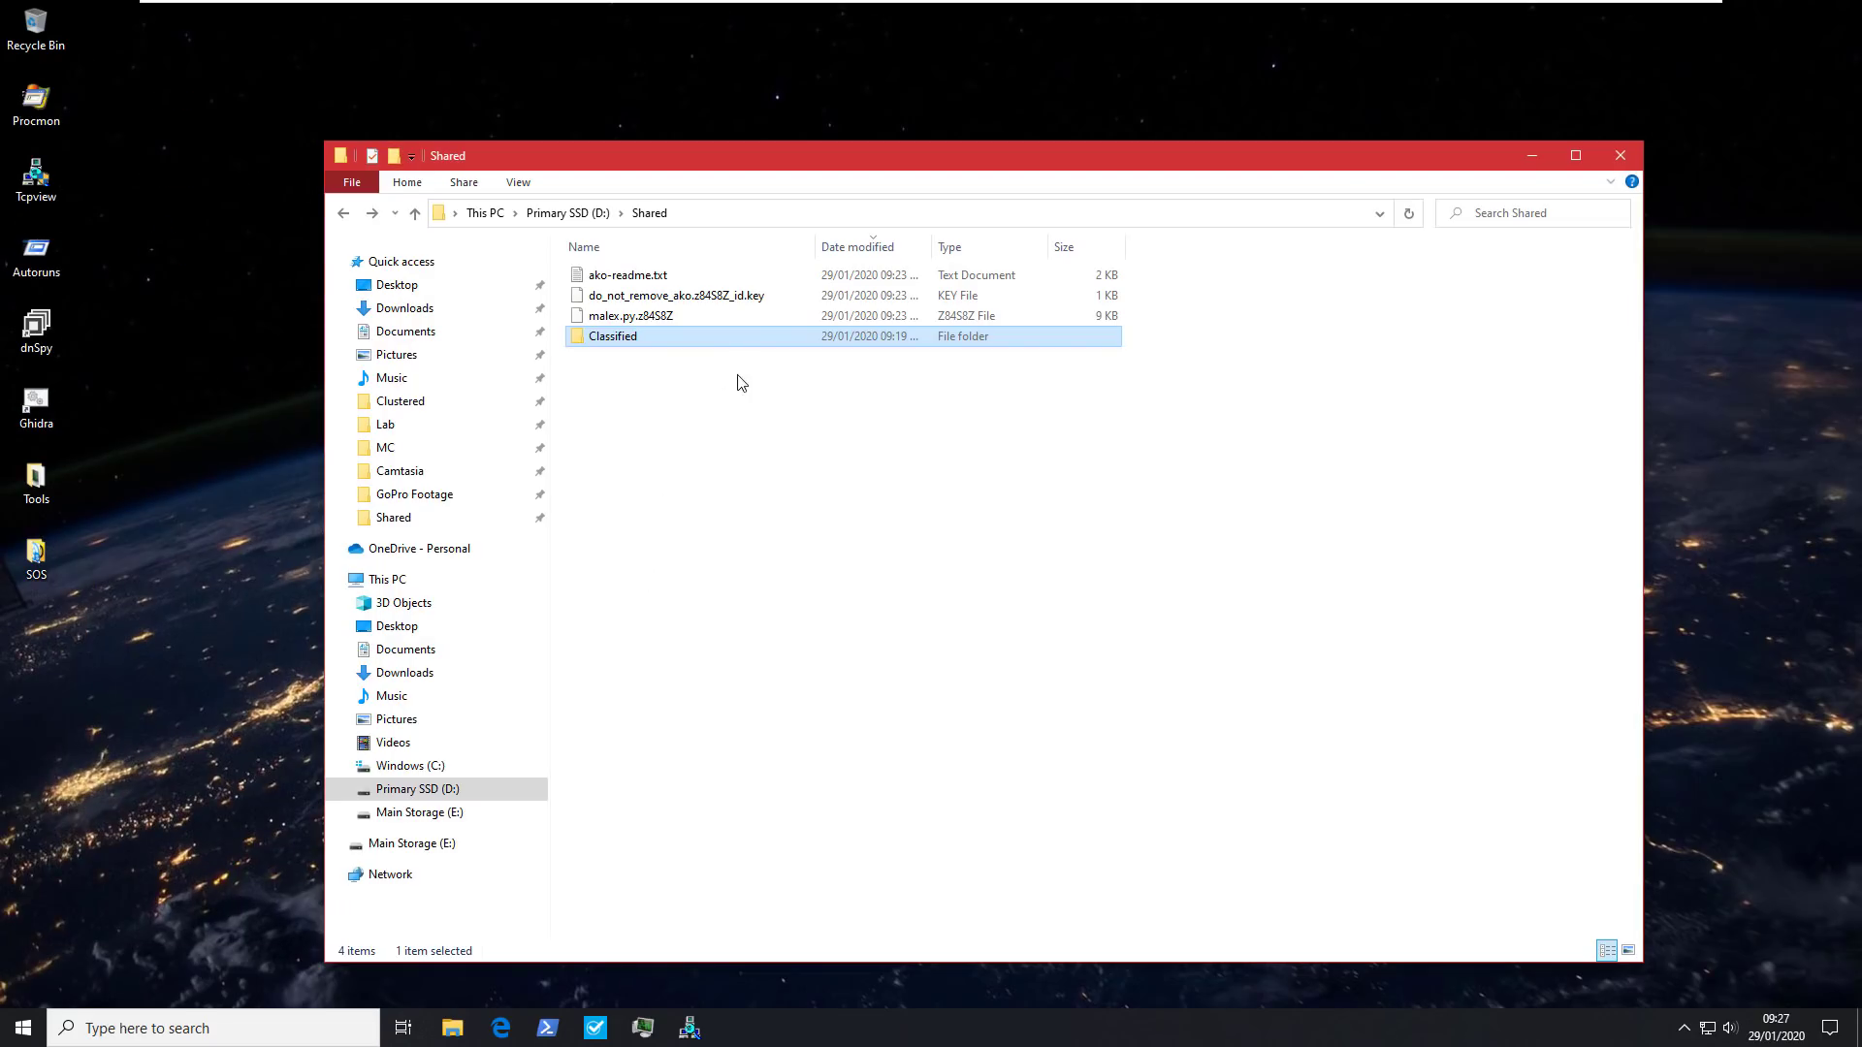
Permanently delete the three leftover Ako files from Shared, then check Classified, Lab and Shared.
left_click_drag(1147, 327, 1023, 276)
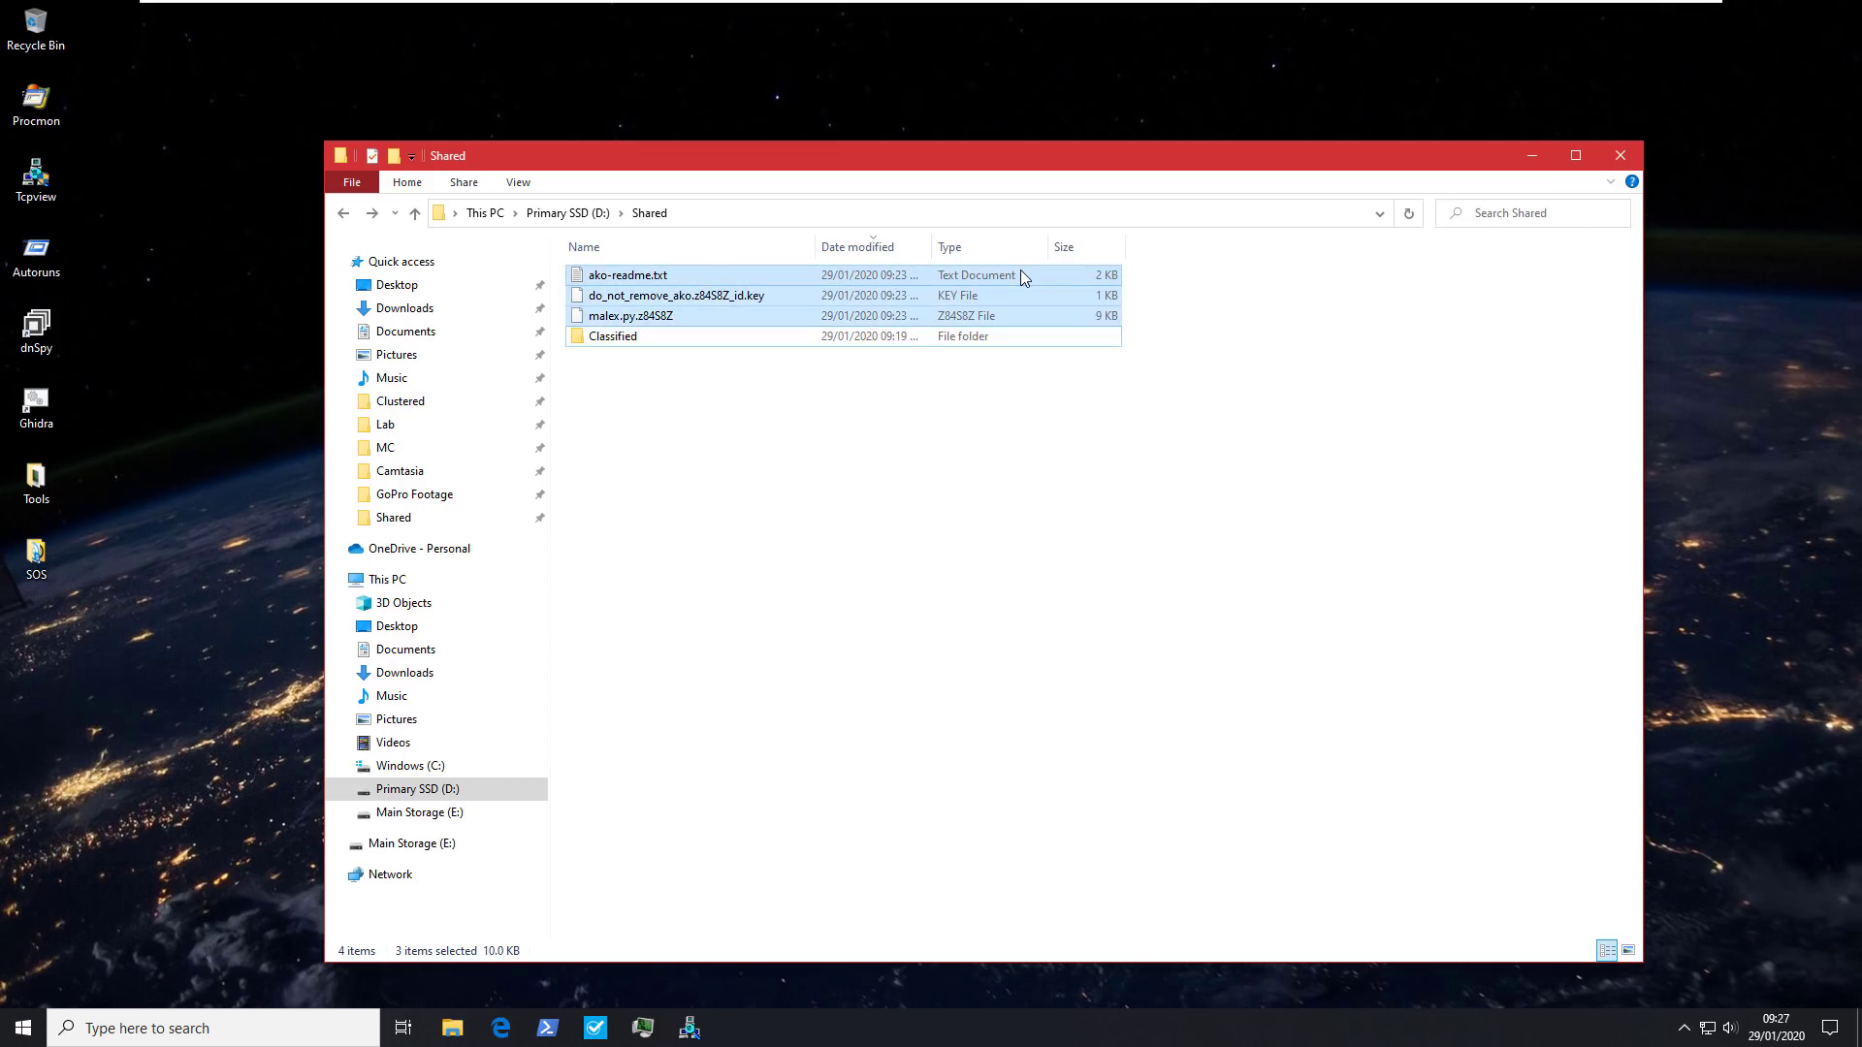
key("shift+Delete")
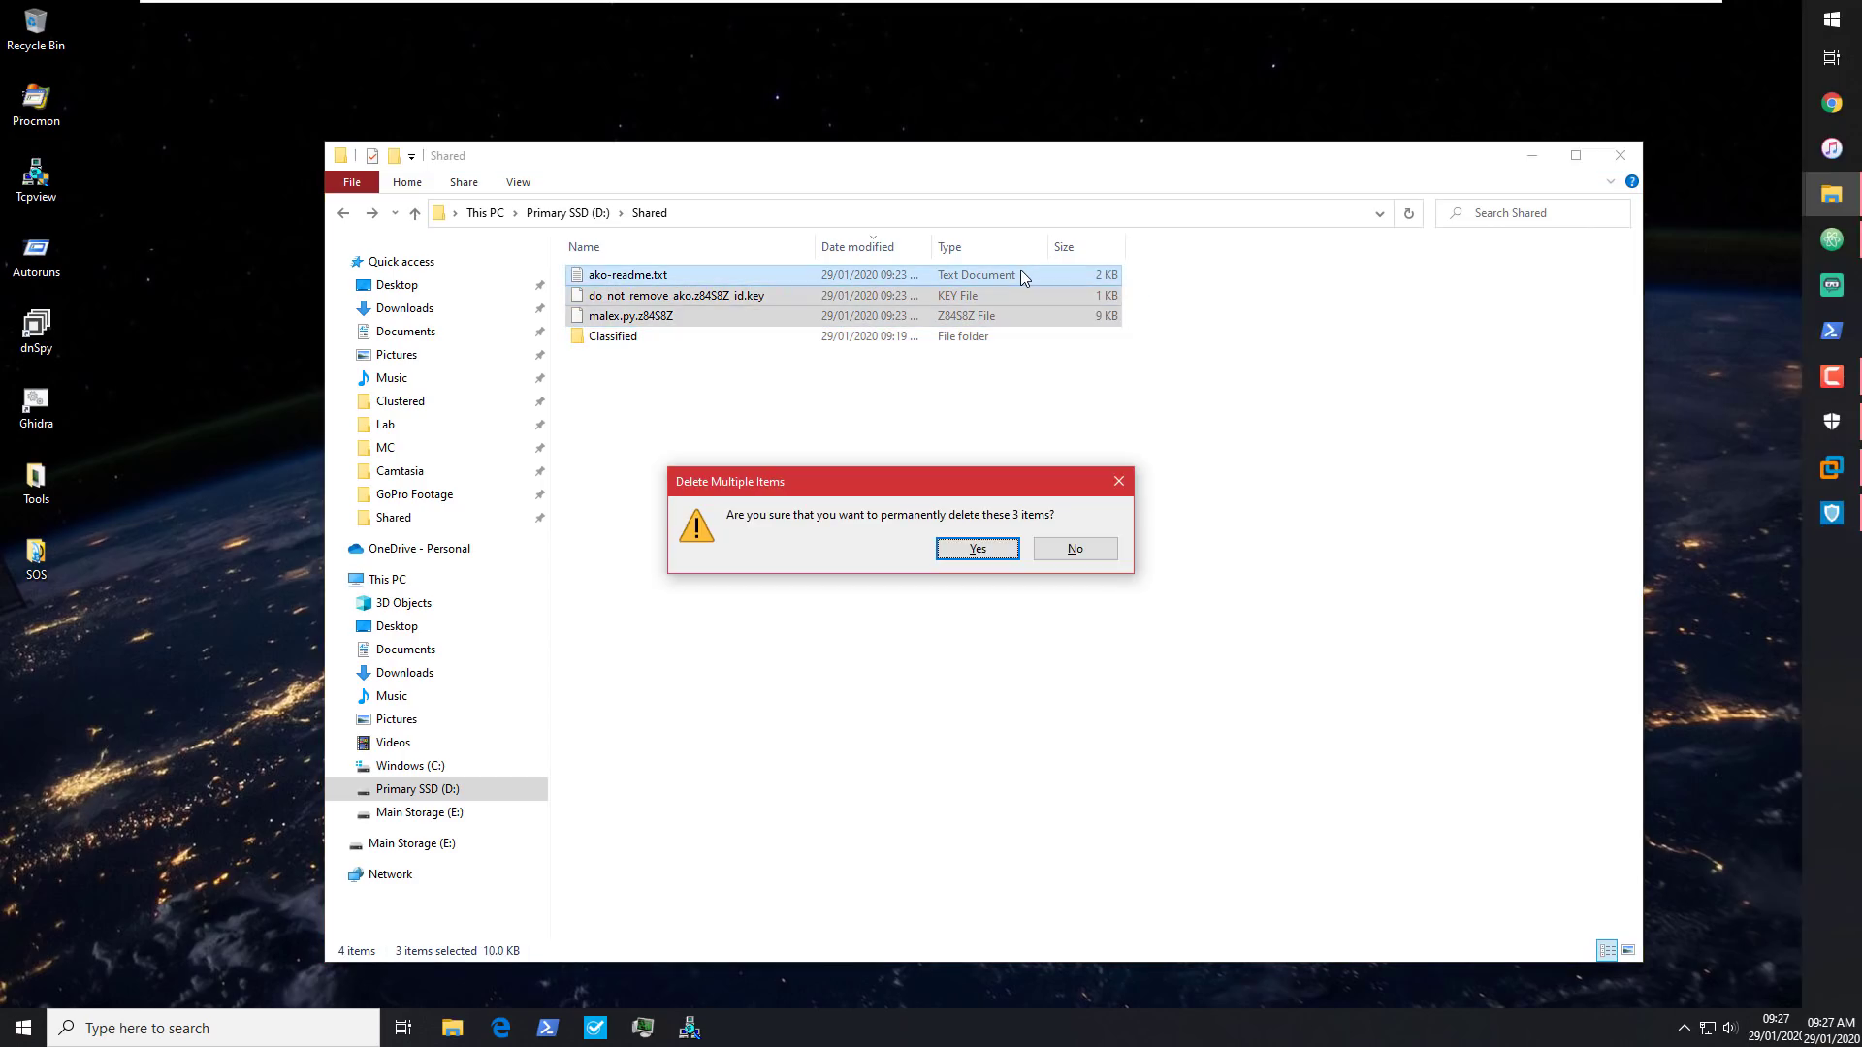
left_click(960, 543)
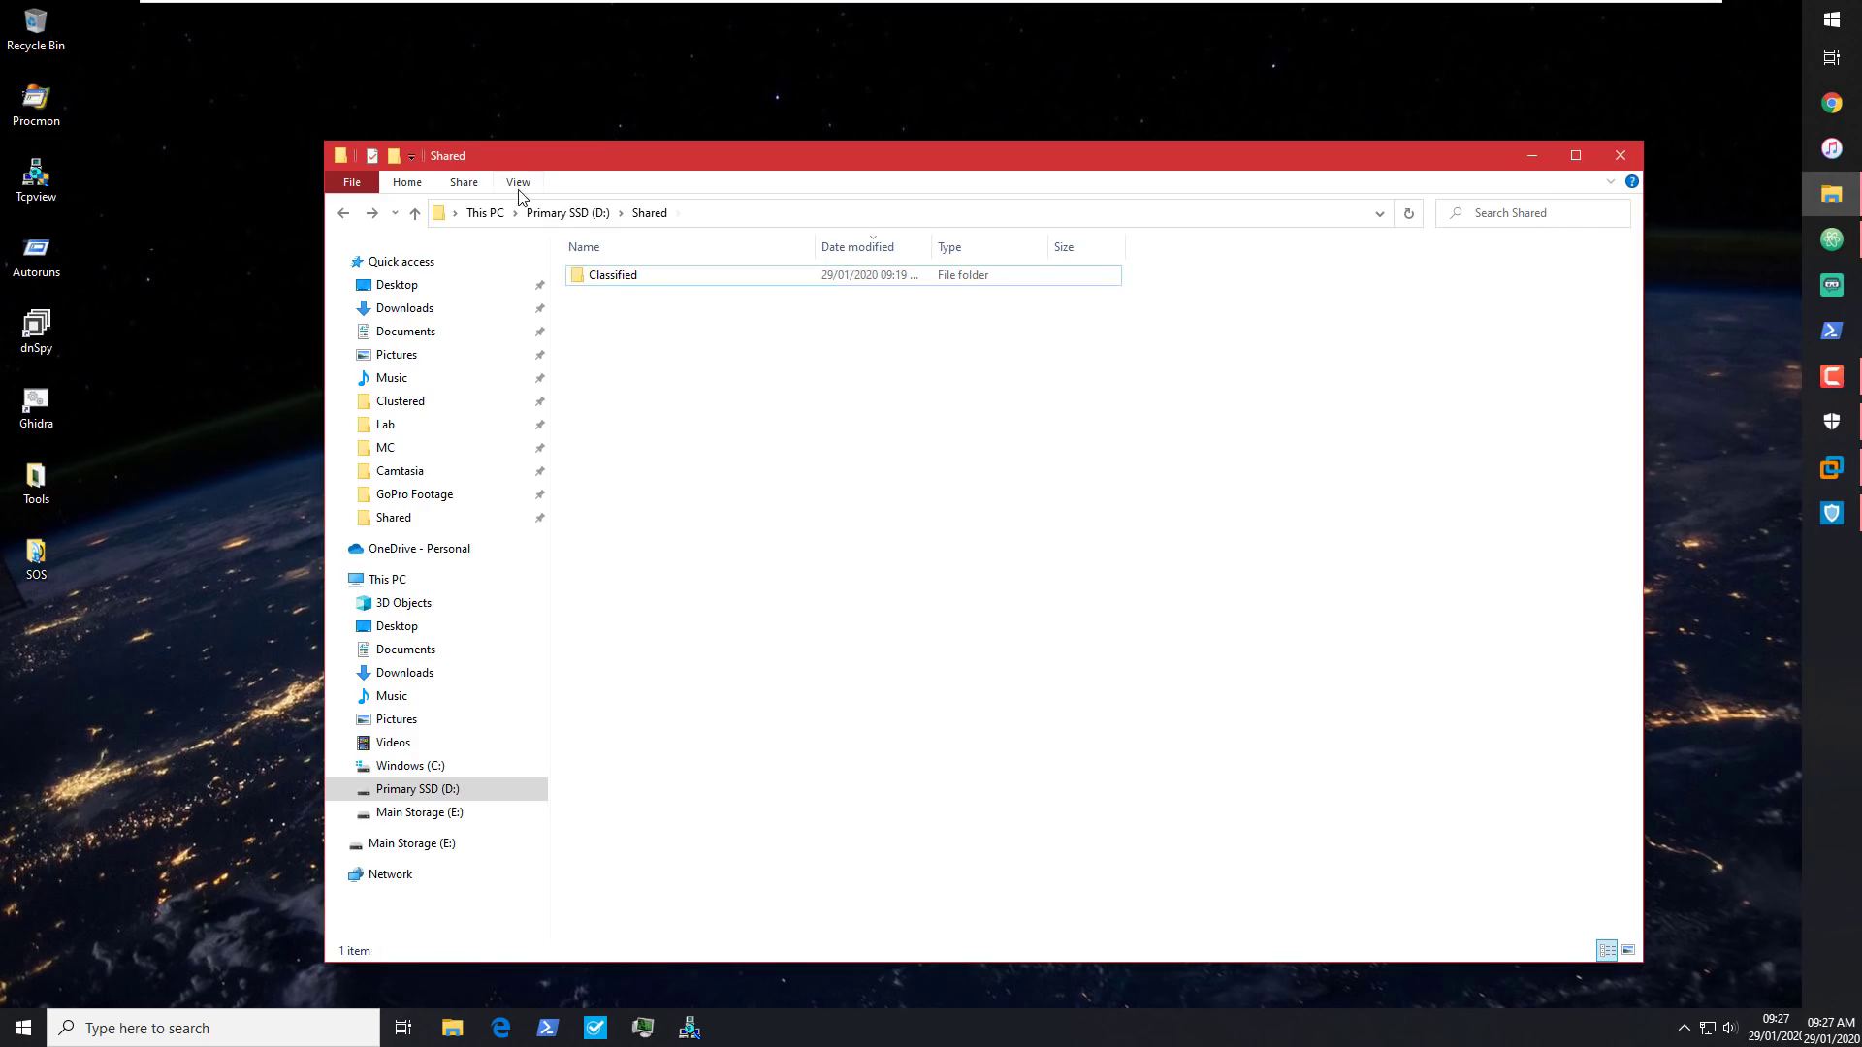
double_click(586, 275)
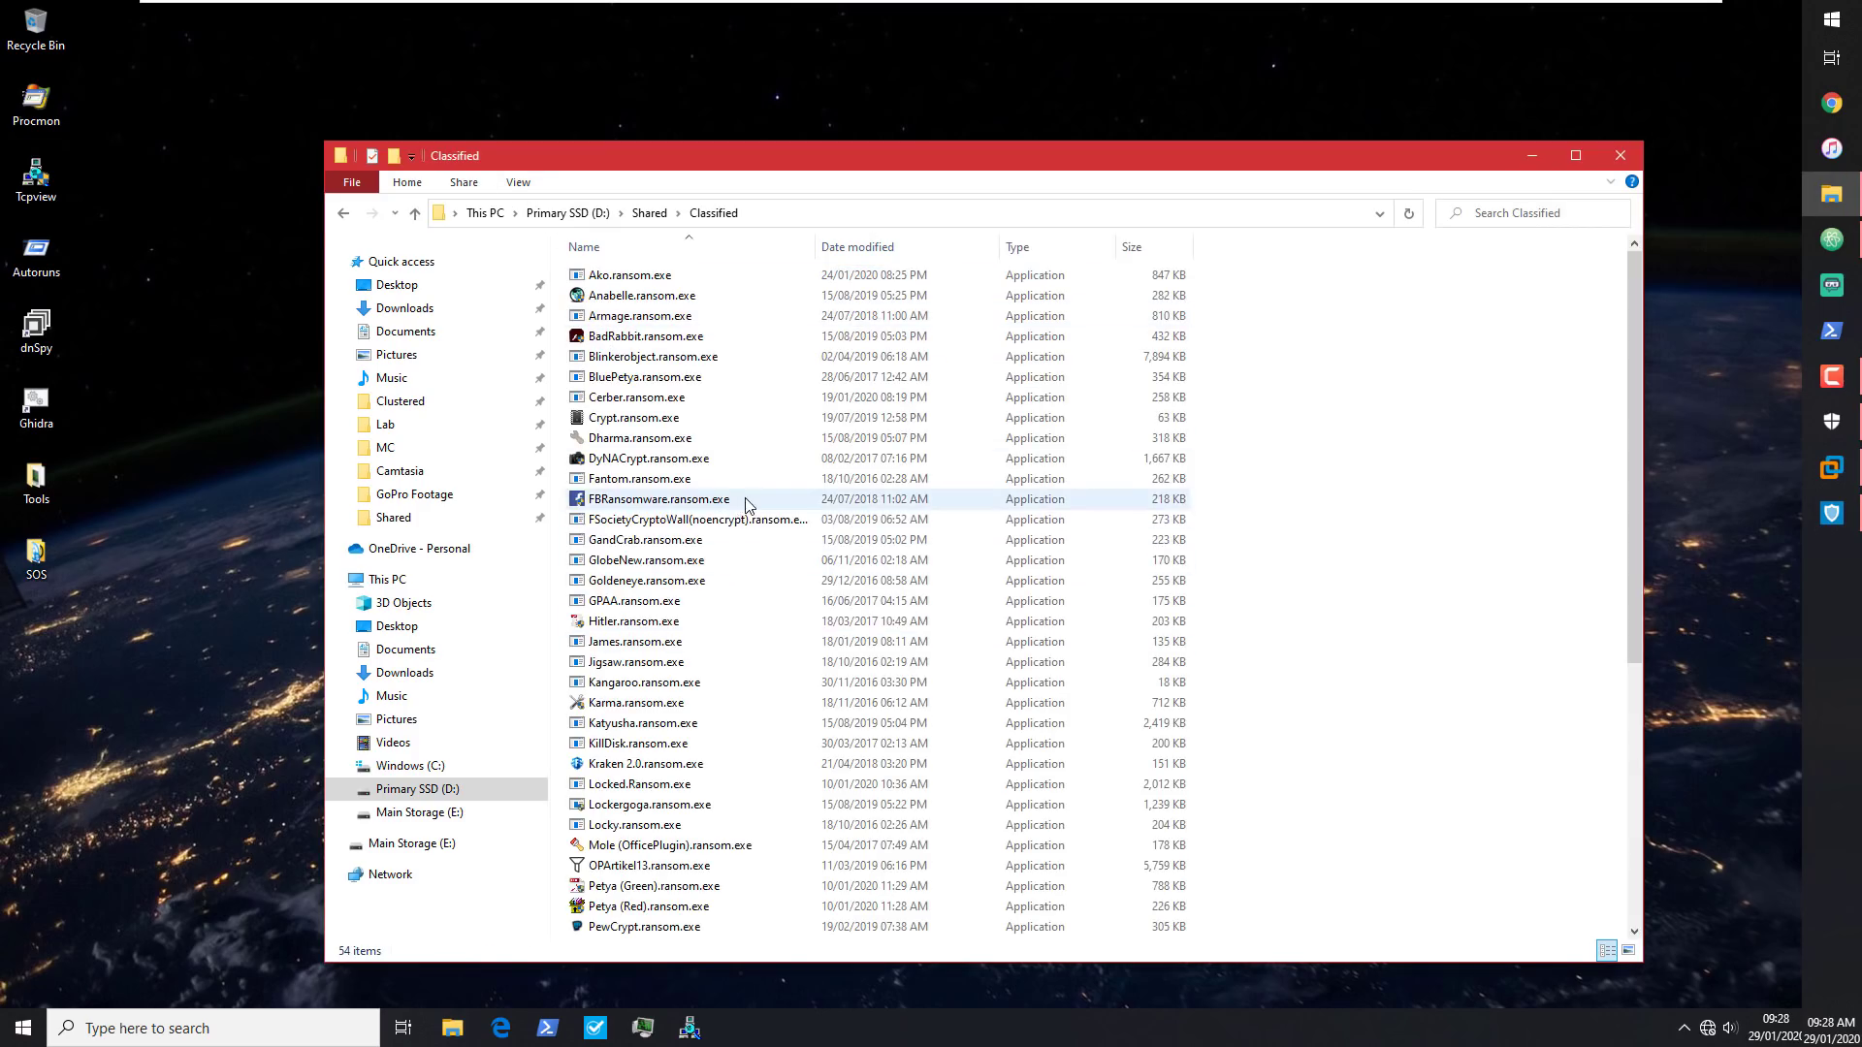
key("alt+Left")
key("alt+Left")
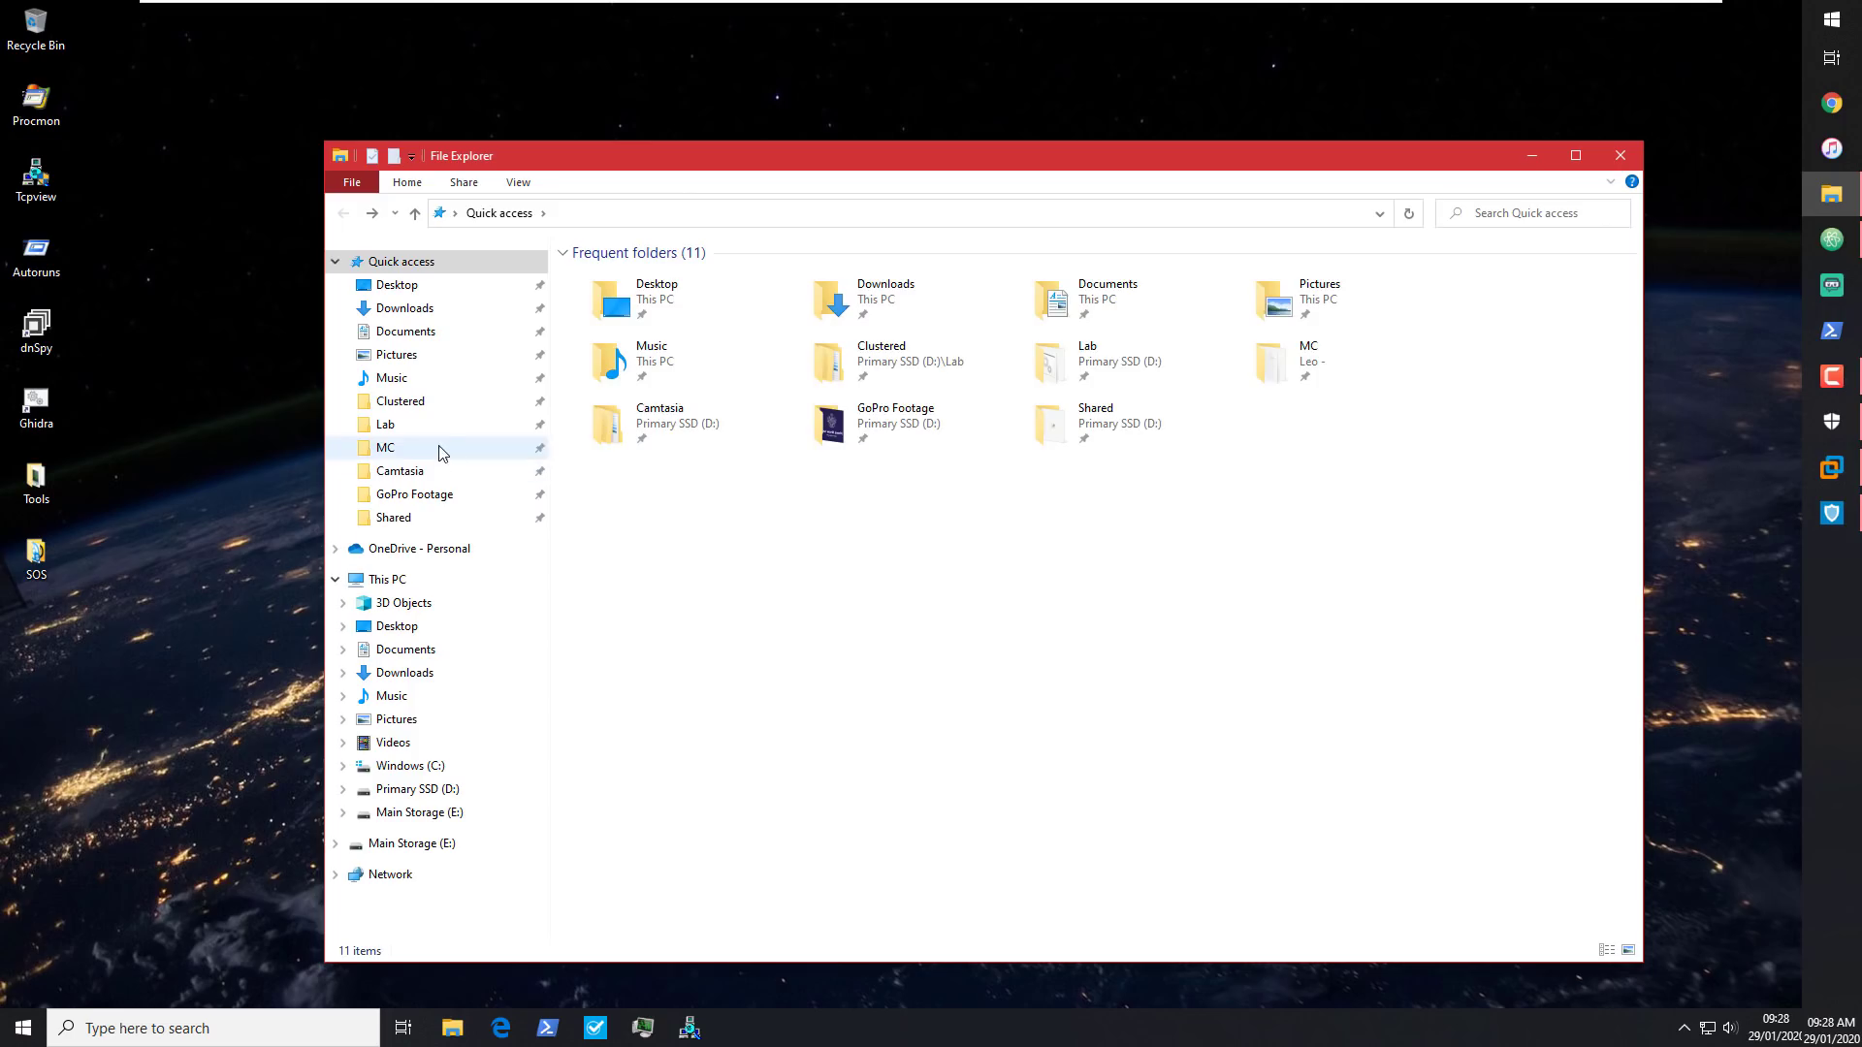
left_click(438, 425)
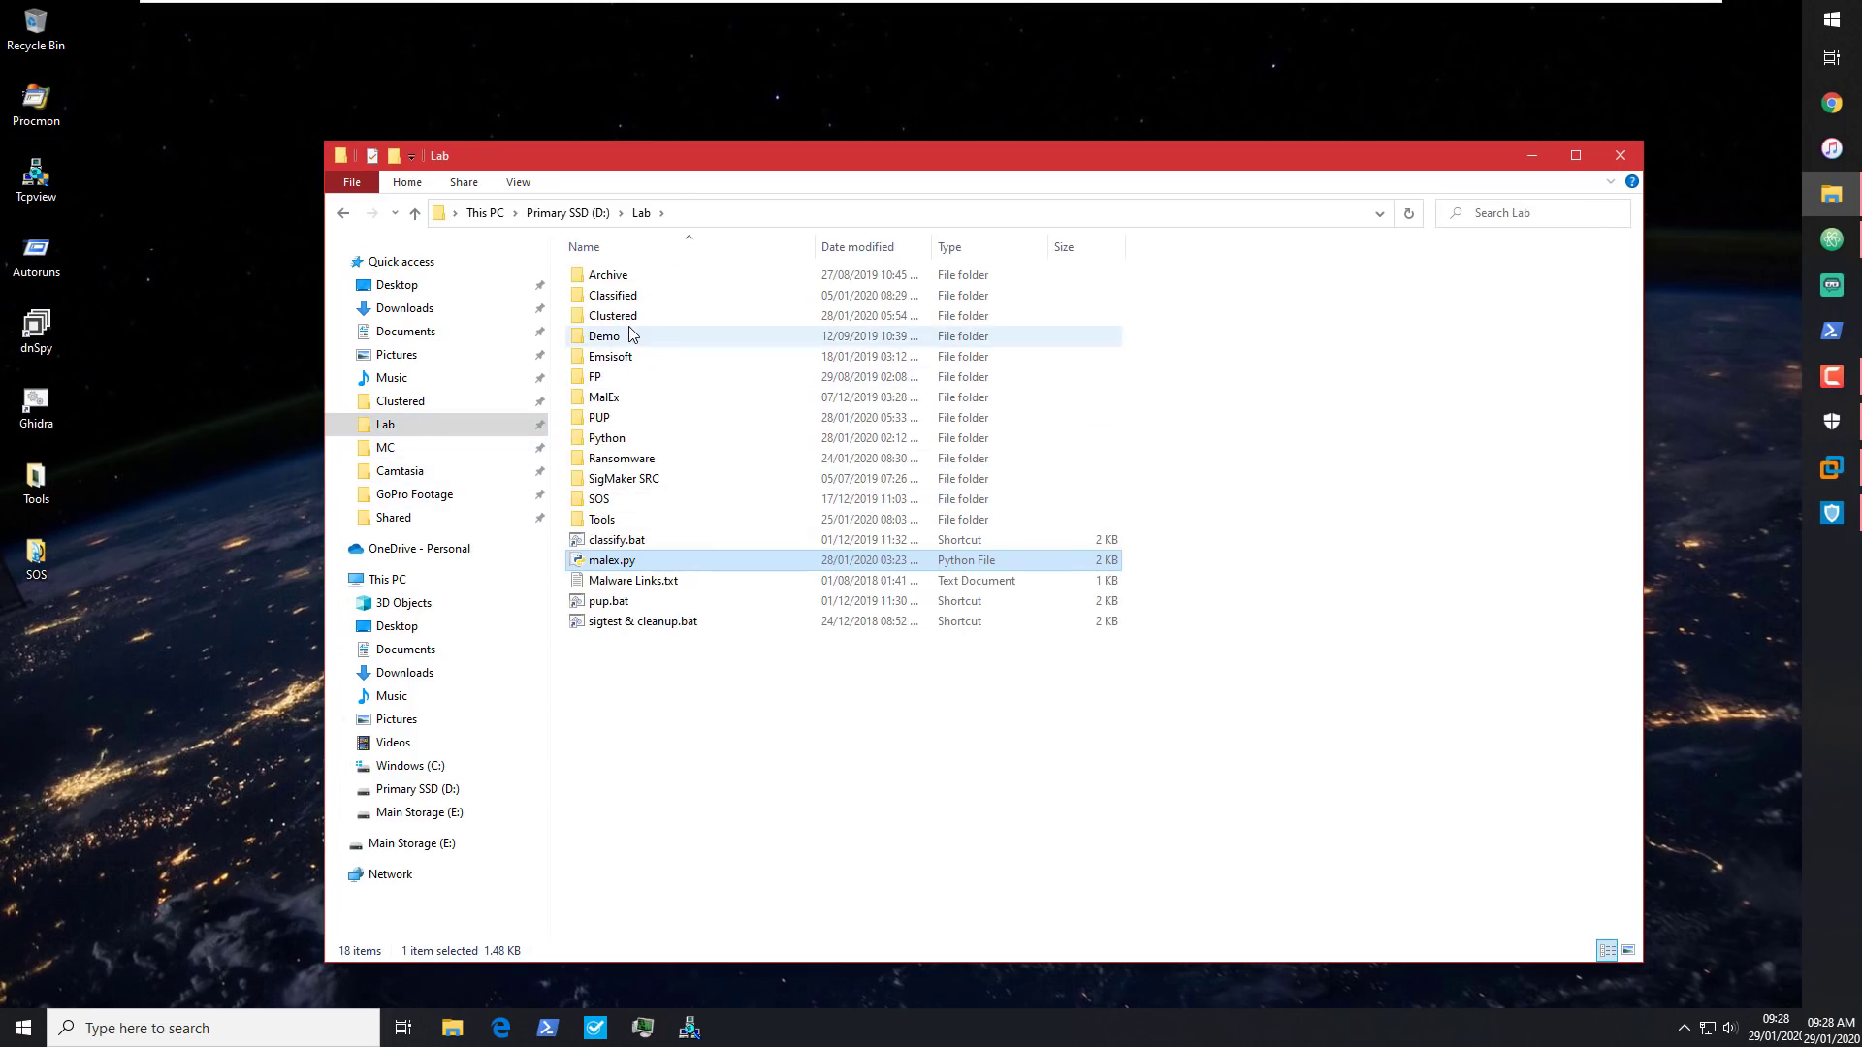
left_click(456, 516)
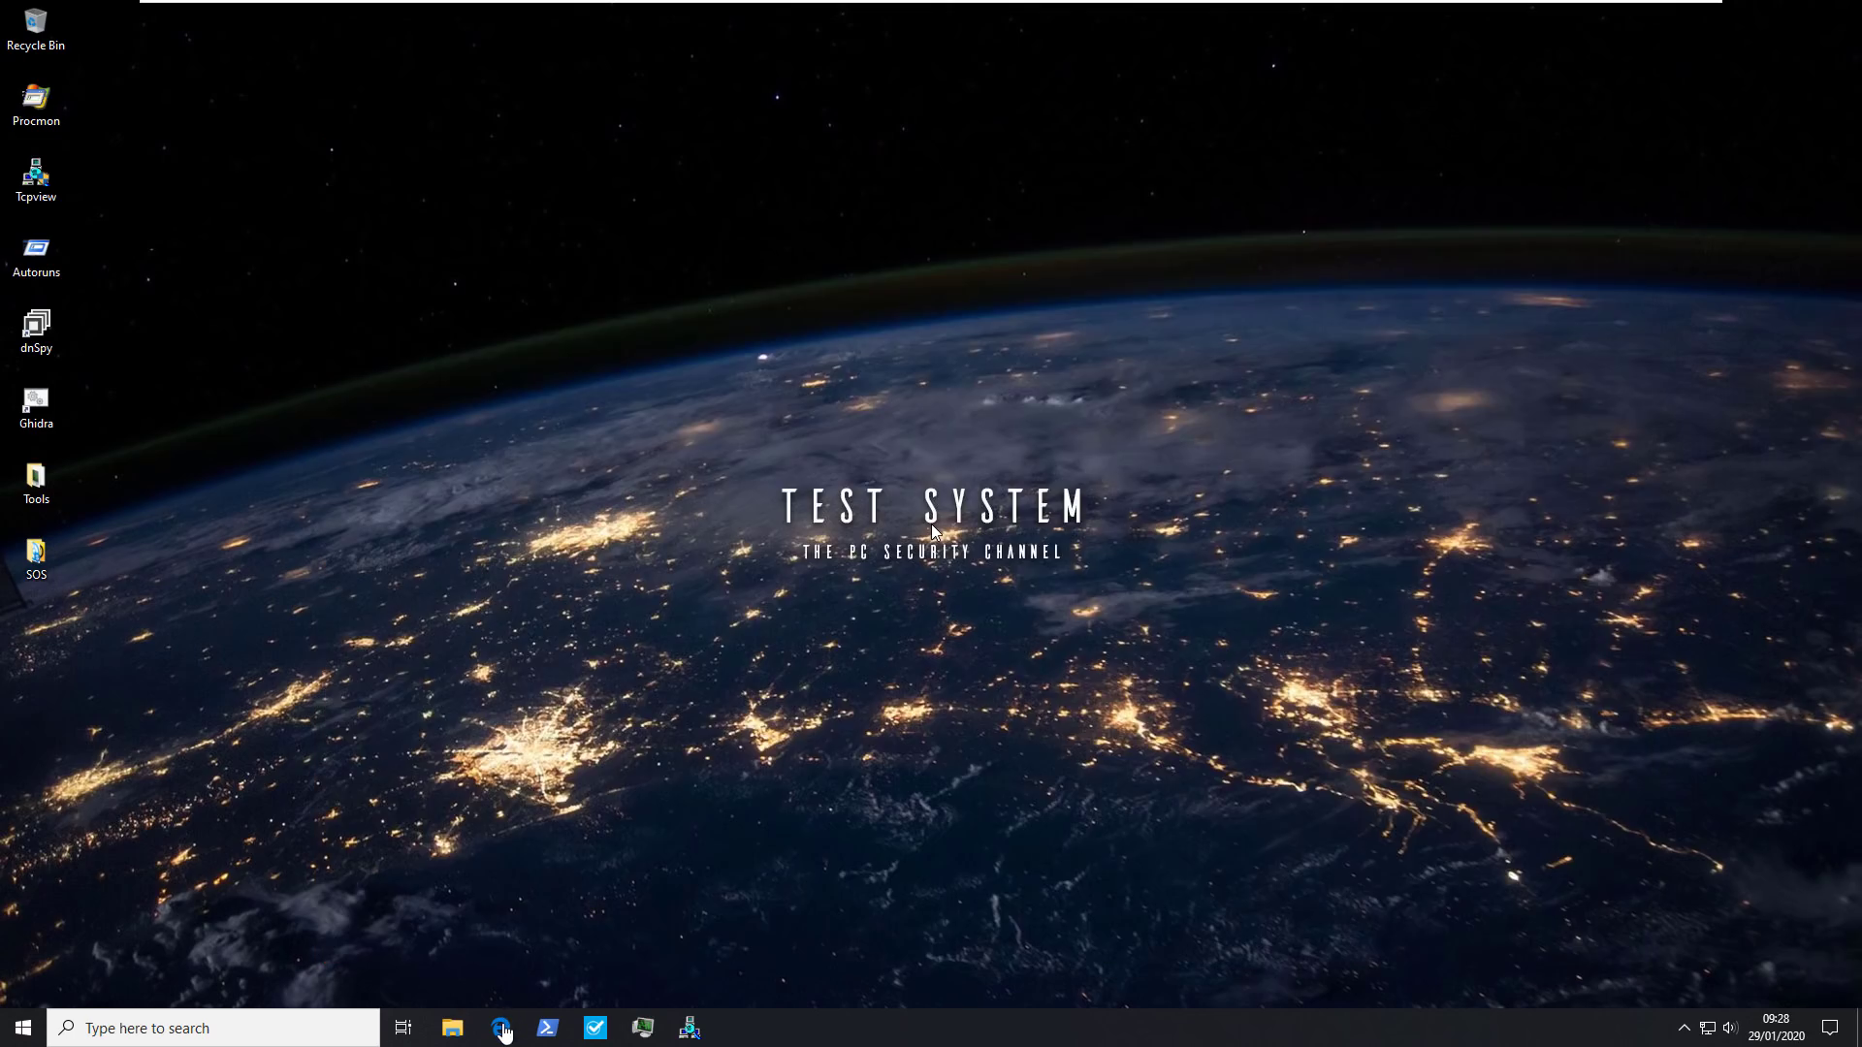
Launch Microsoft Edge and move its window down and to the right.
left_click(501, 1029)
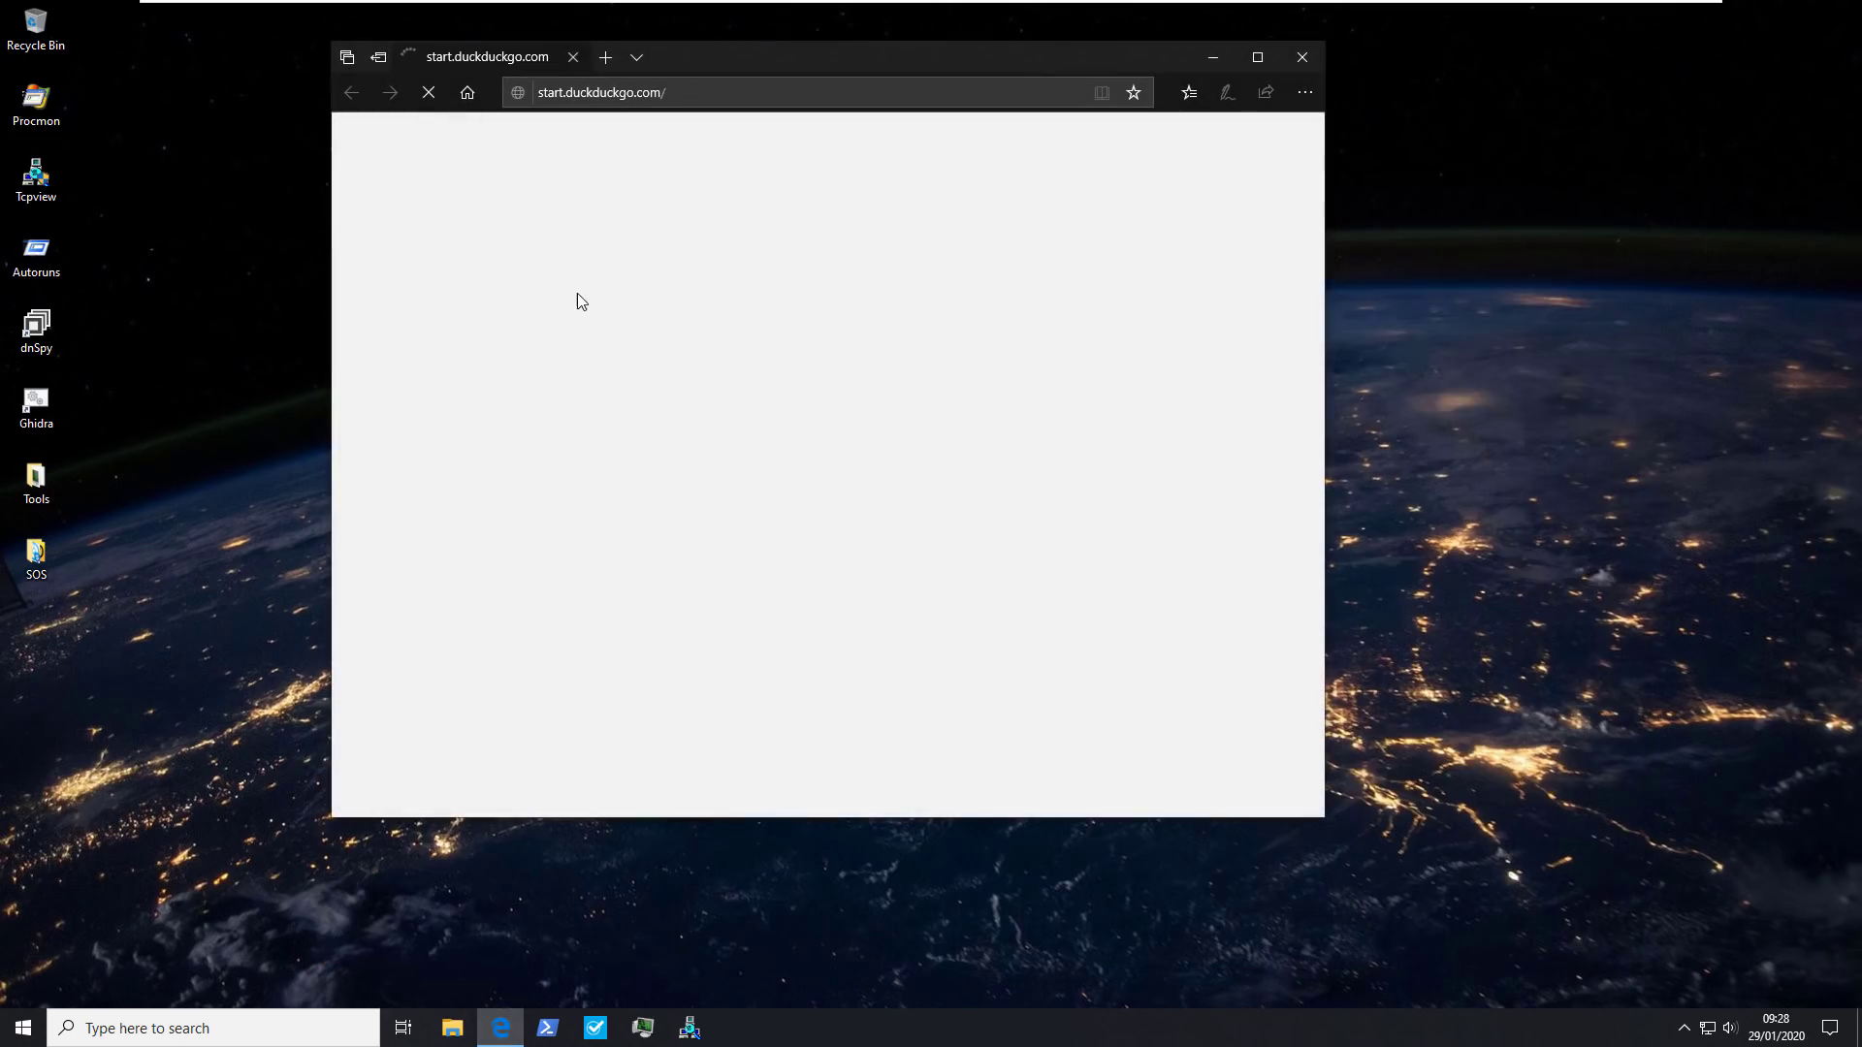
left_click_drag(693, 57, 776, 186)
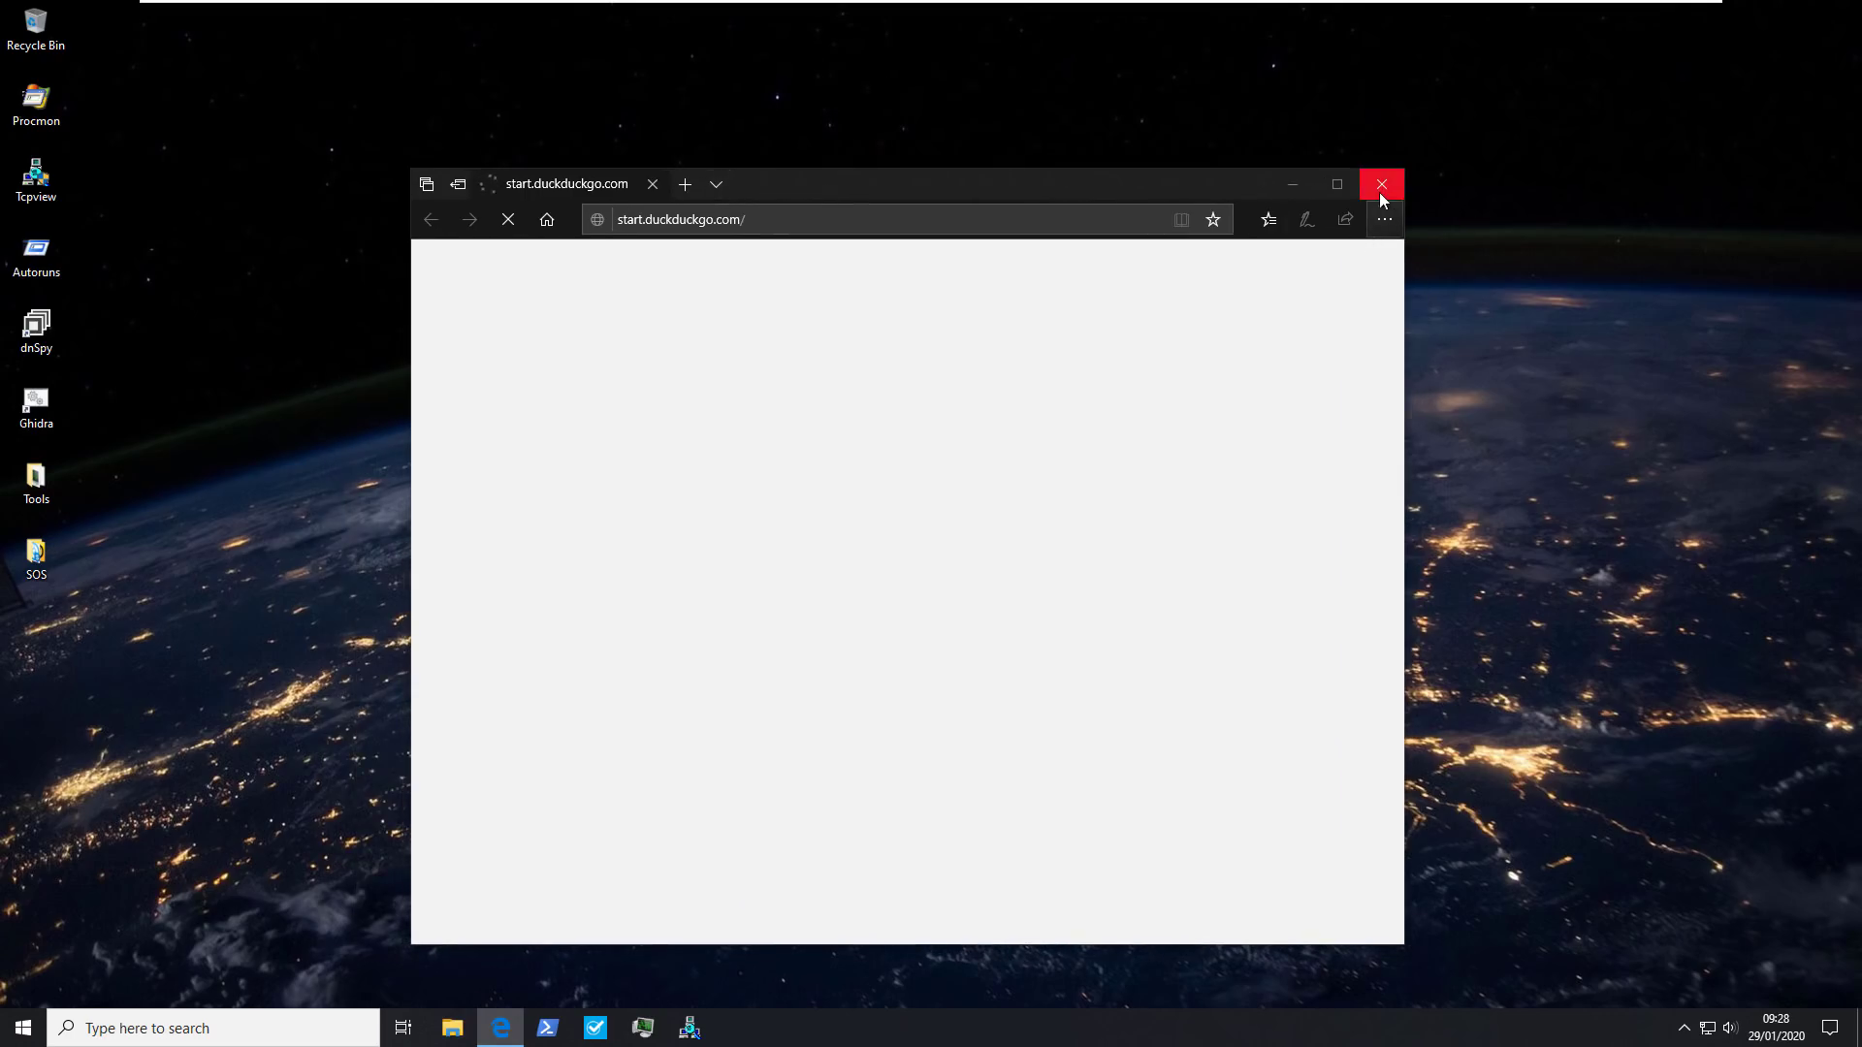
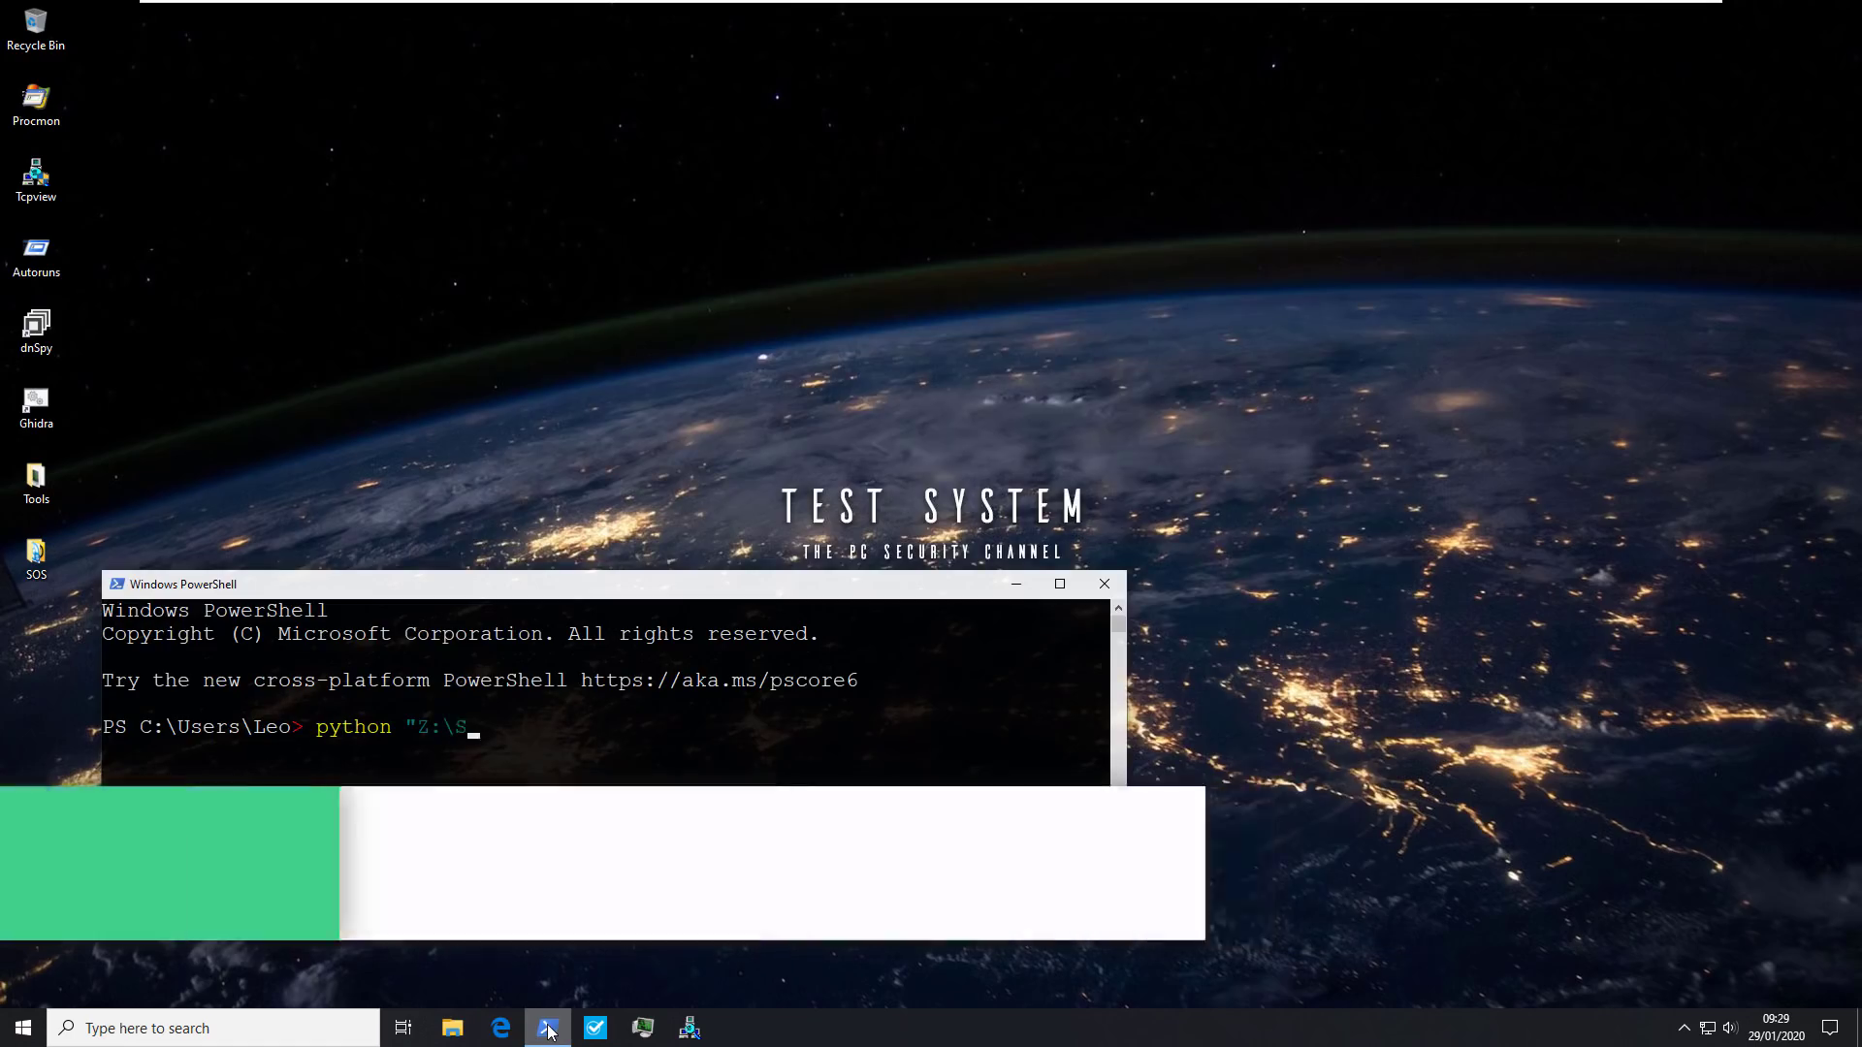
Run python "Z:\Shared\malex.py" and open Windows Security to check real-time protection status.
type(" \"Z:\\Shared\\")
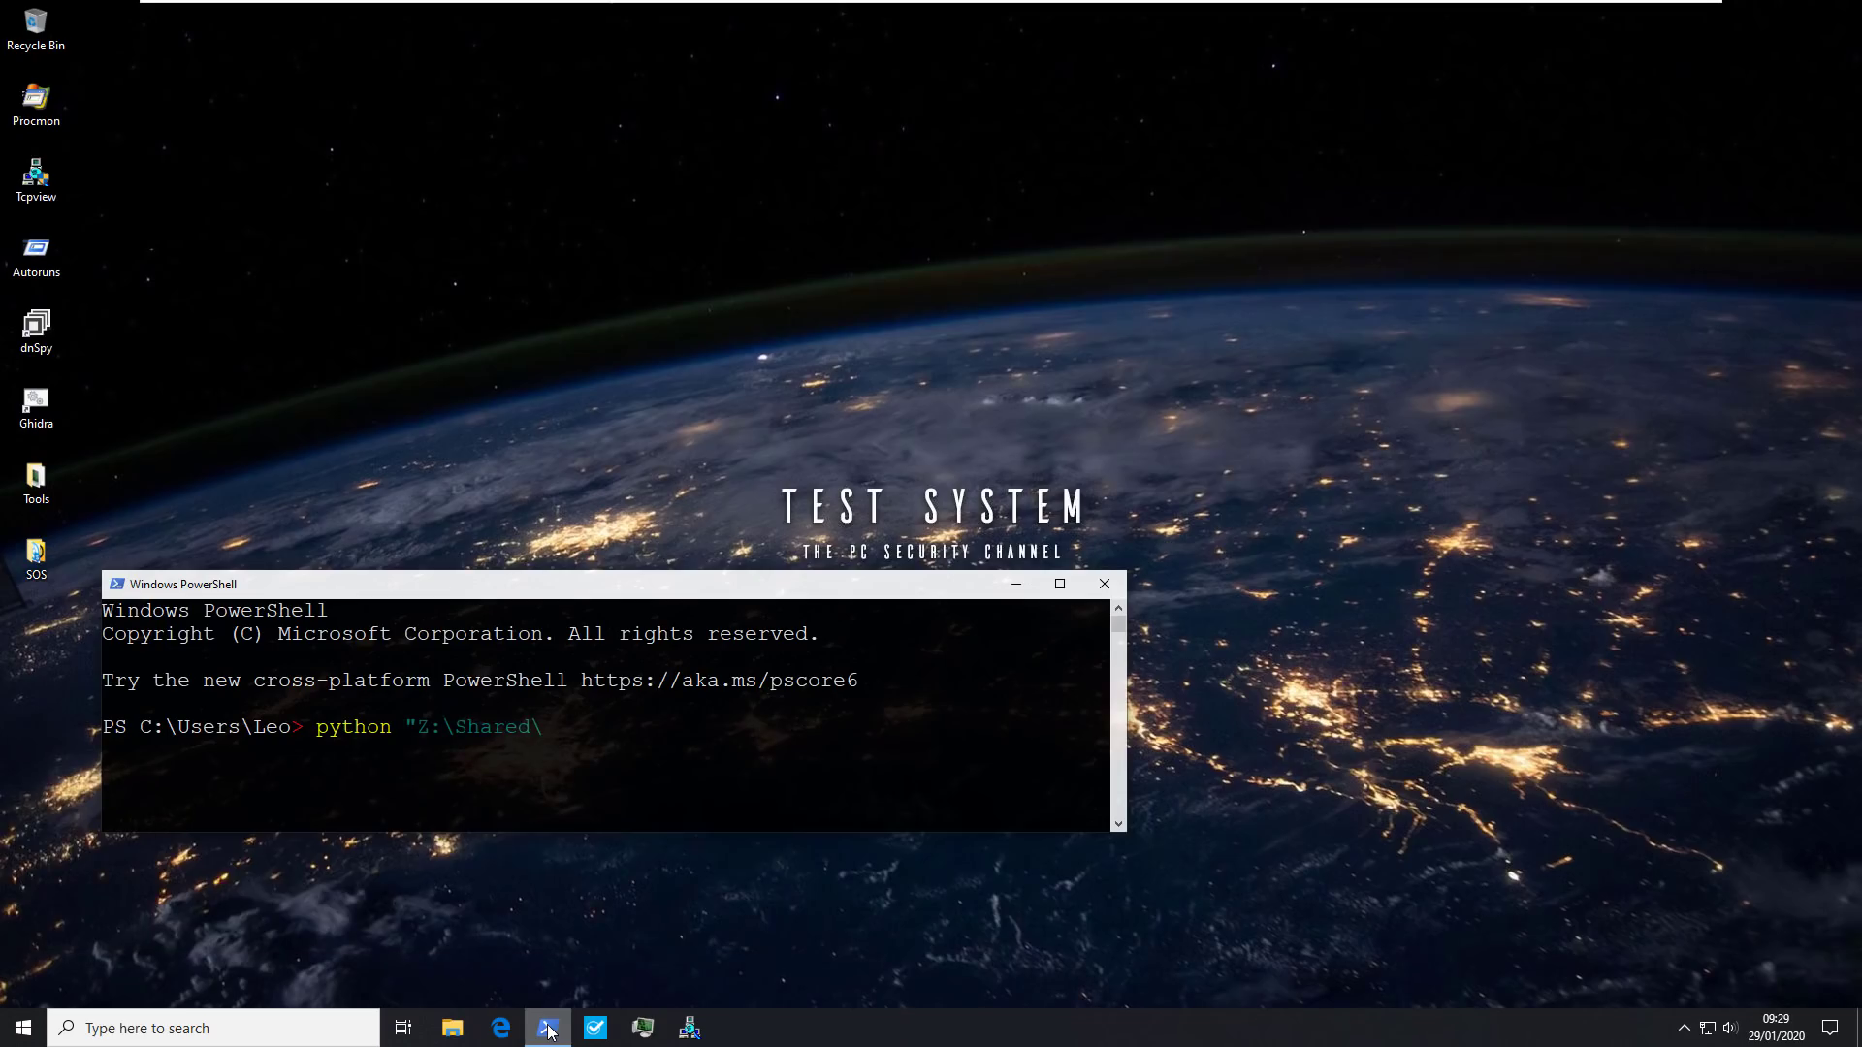
type("malex.py")
left_click(24, 1028)
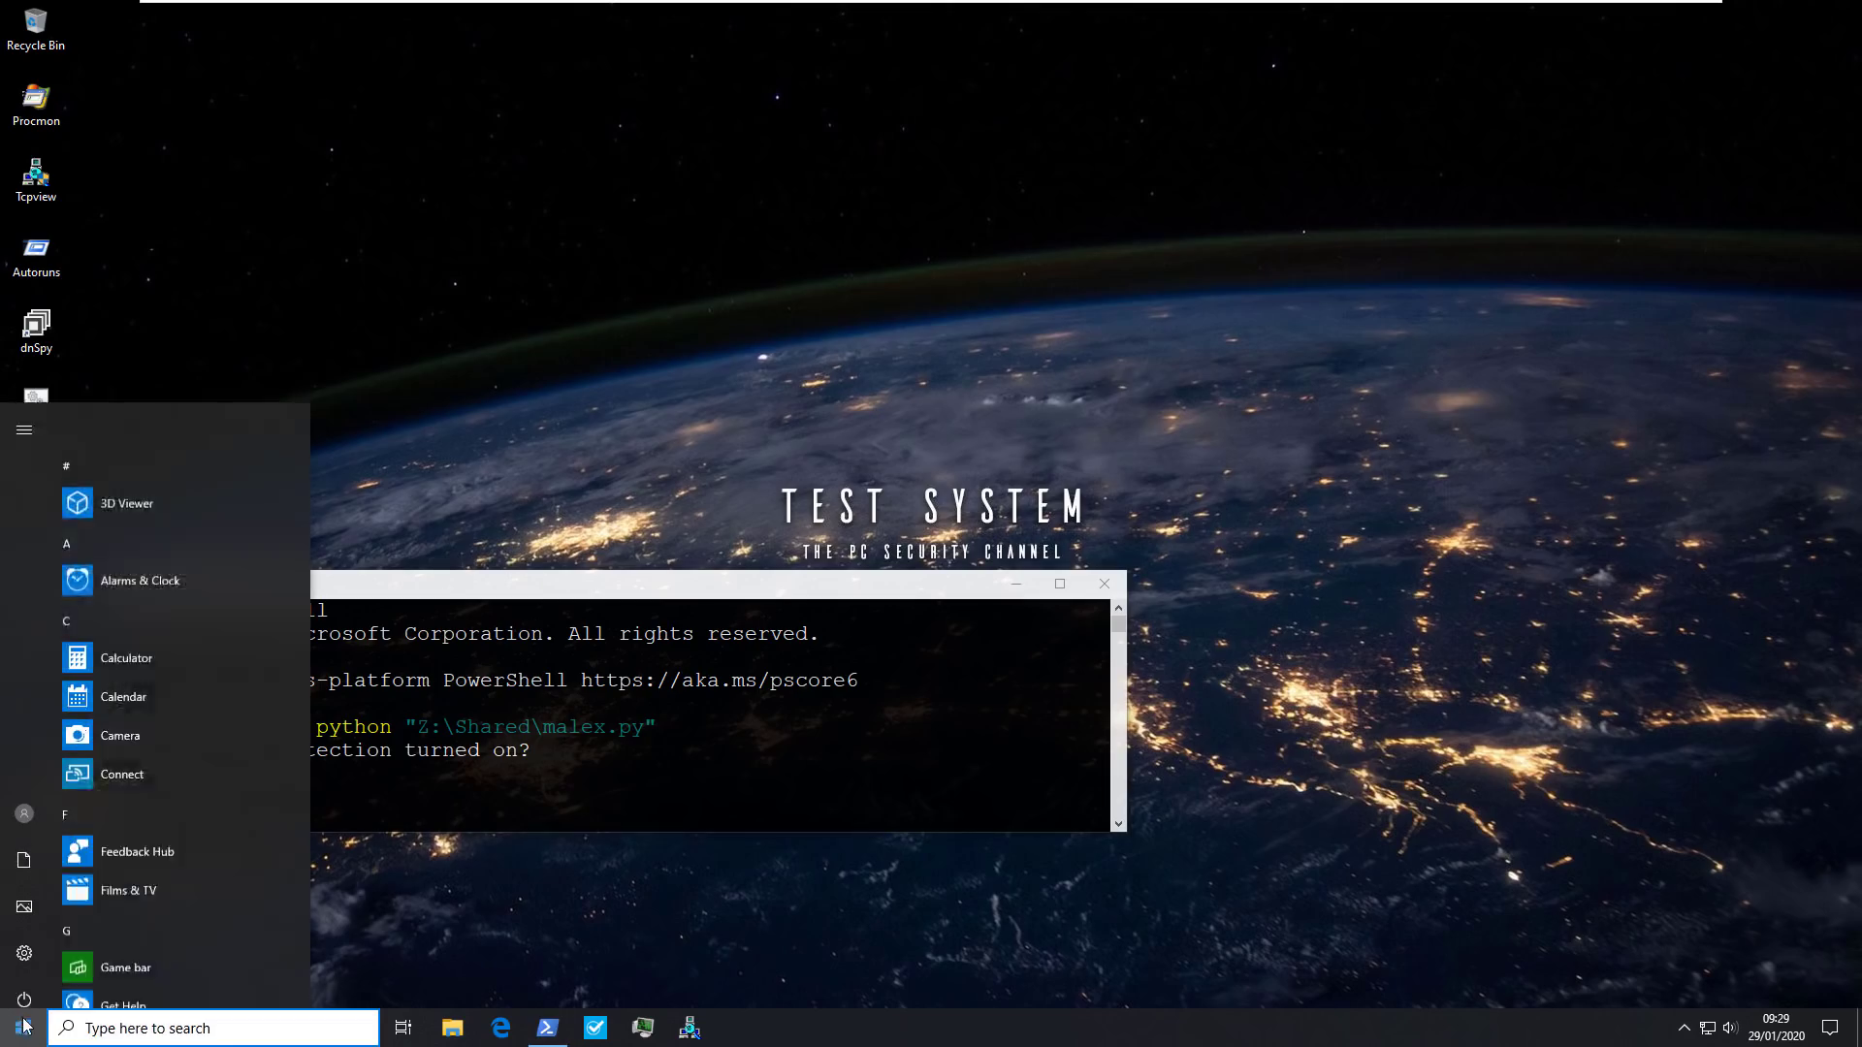
type("wind")
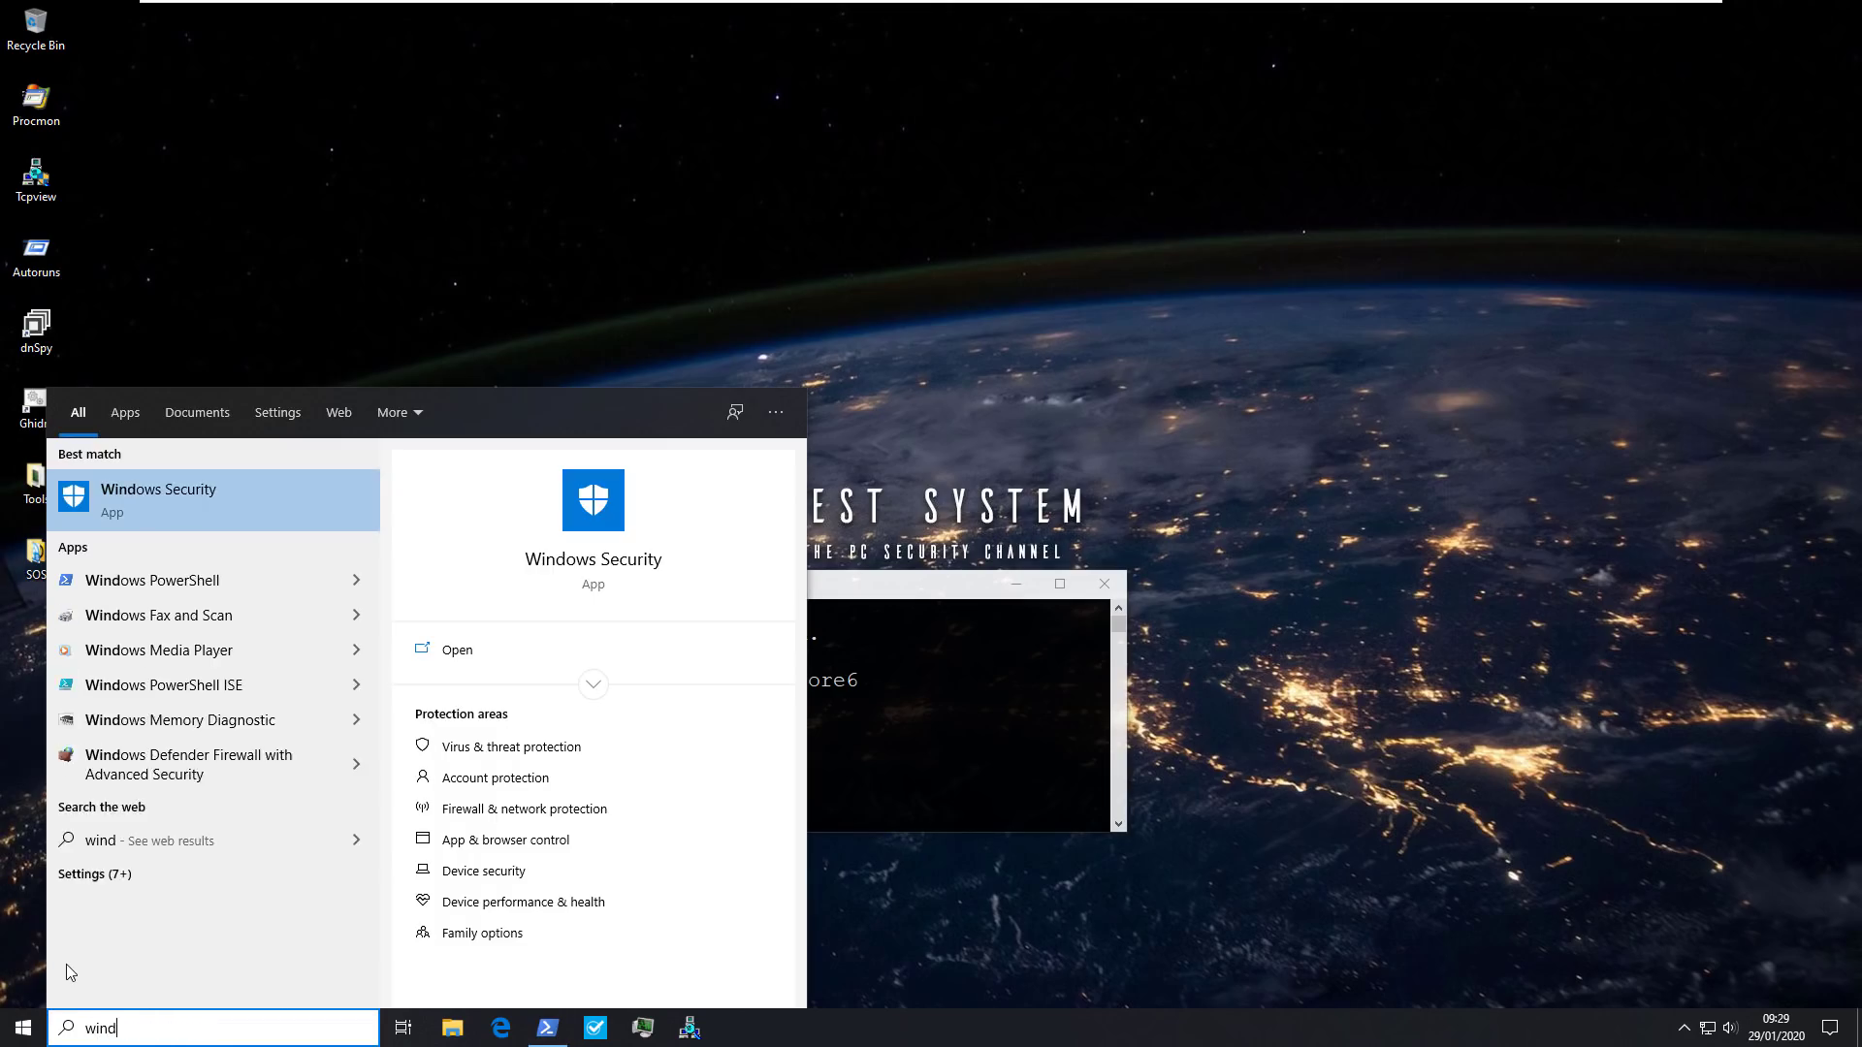
key("Return")
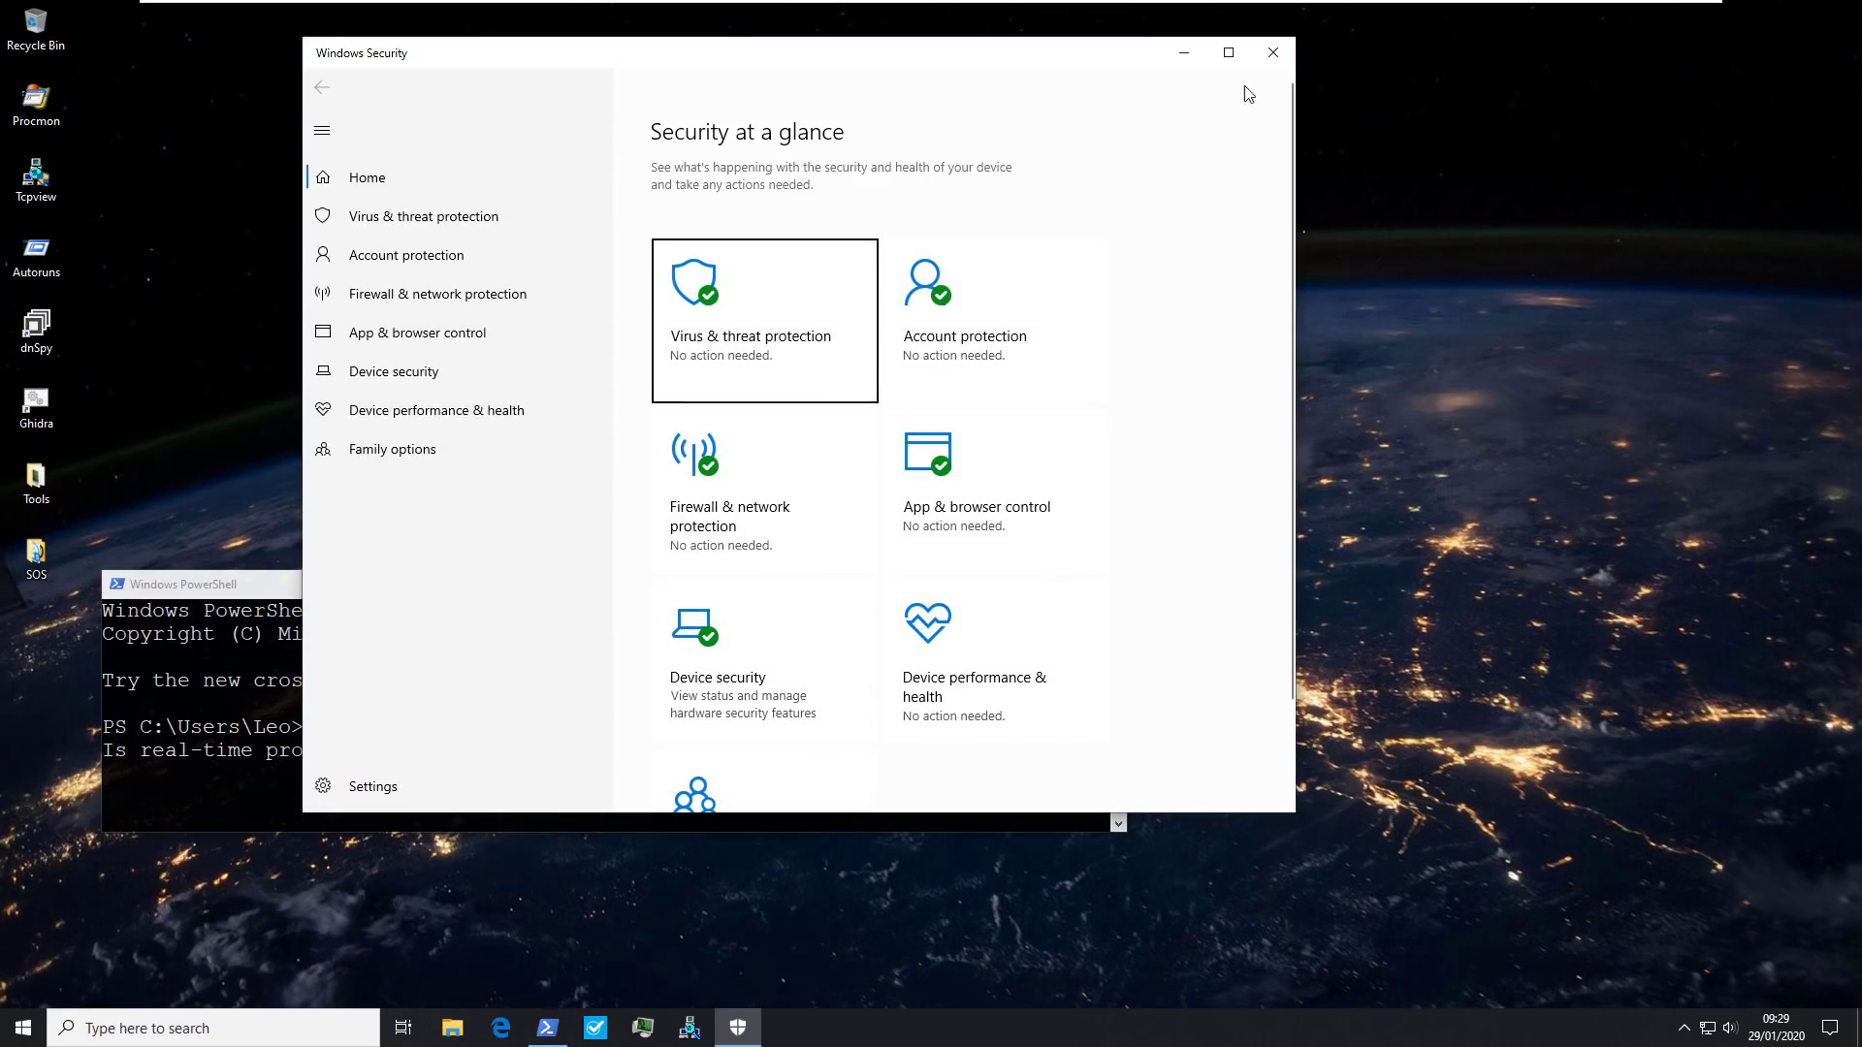
Close Windows Security and answer 'yes' to the script's real-time protection question.
left_click(1272, 56)
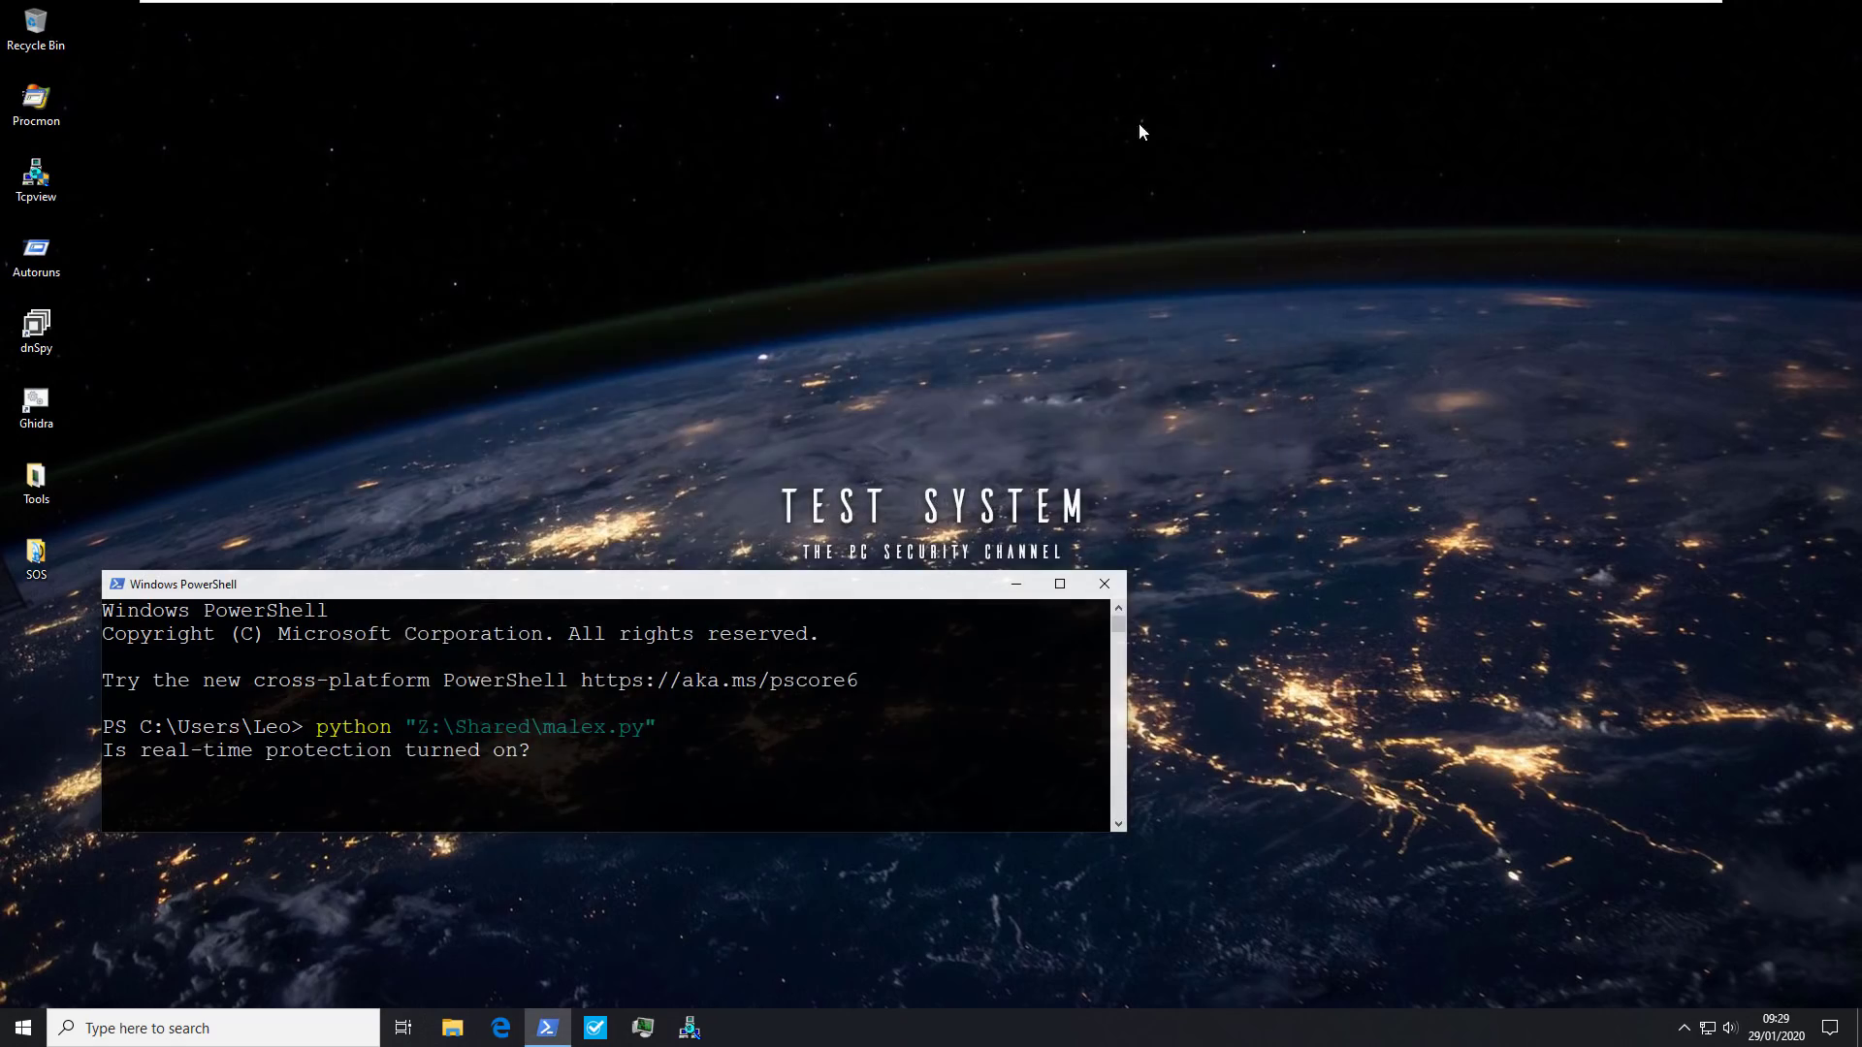
type("yes")
key("Return")
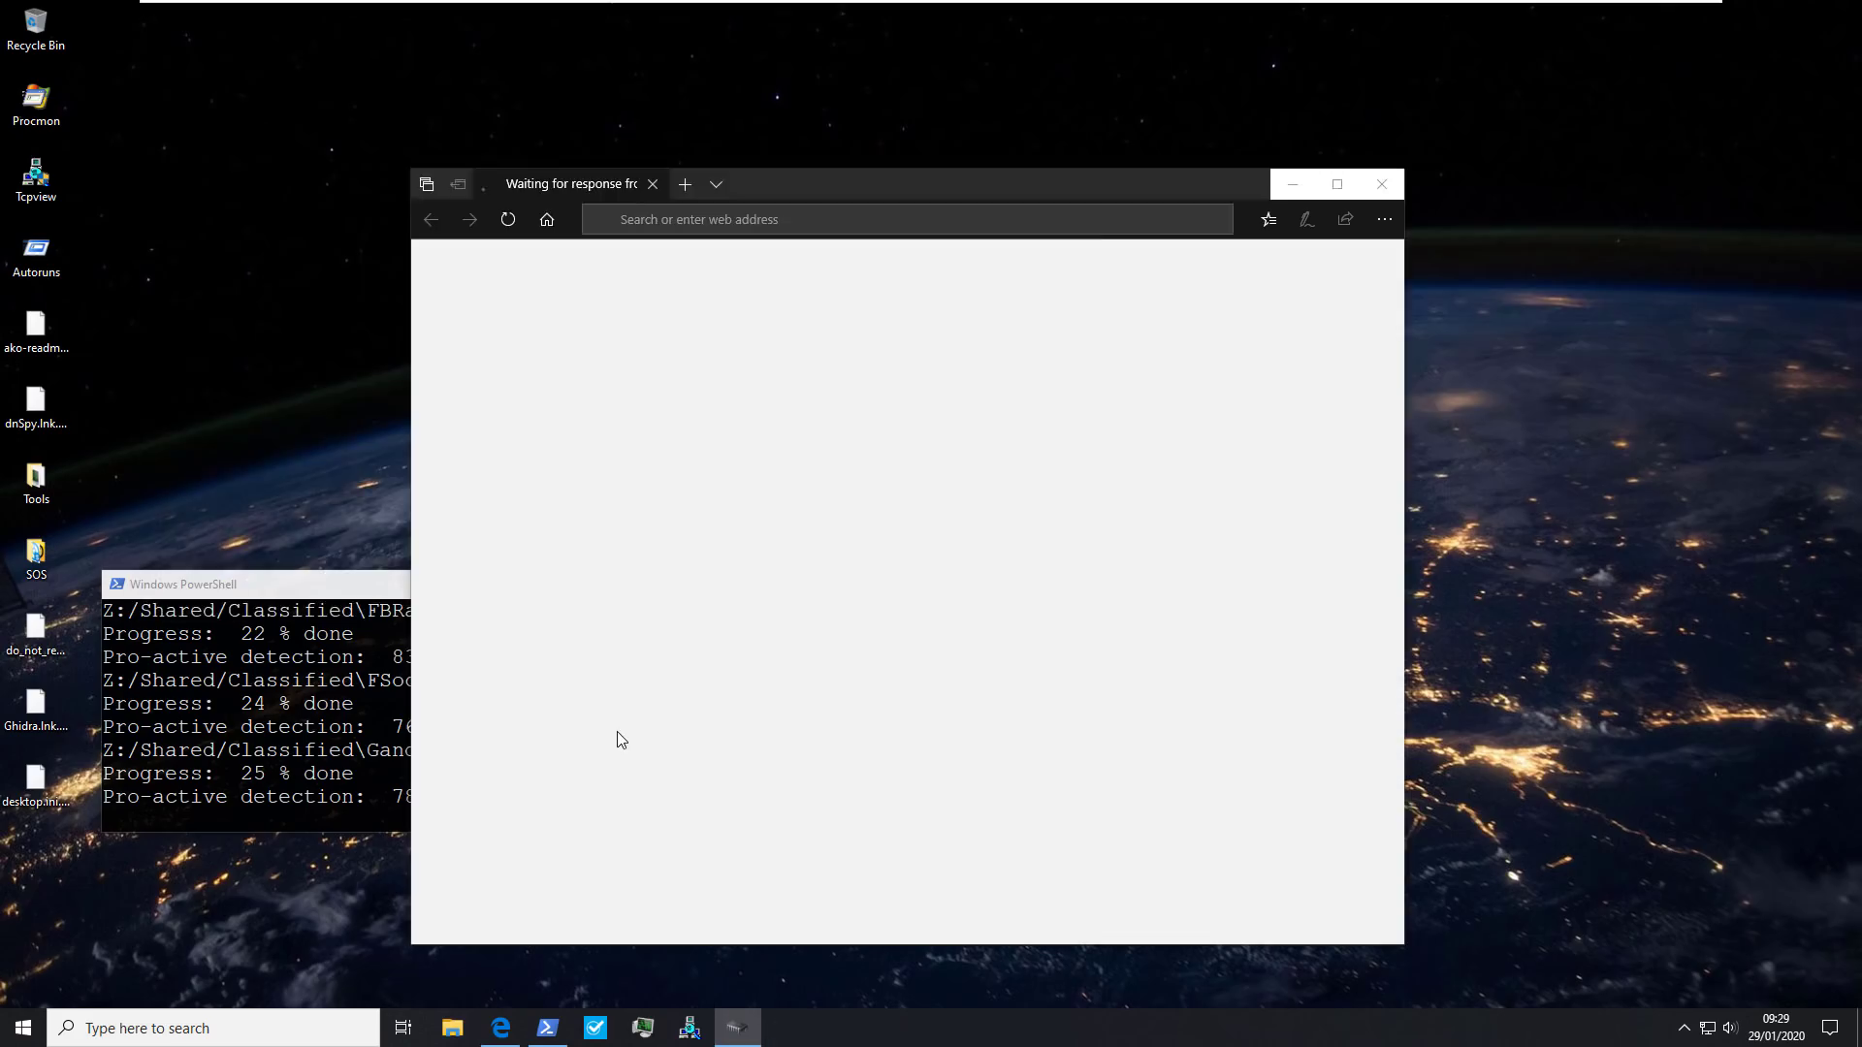
Bring the Fsociety ransom page forward and view it full screen, then restore it.
left_click(370, 747)
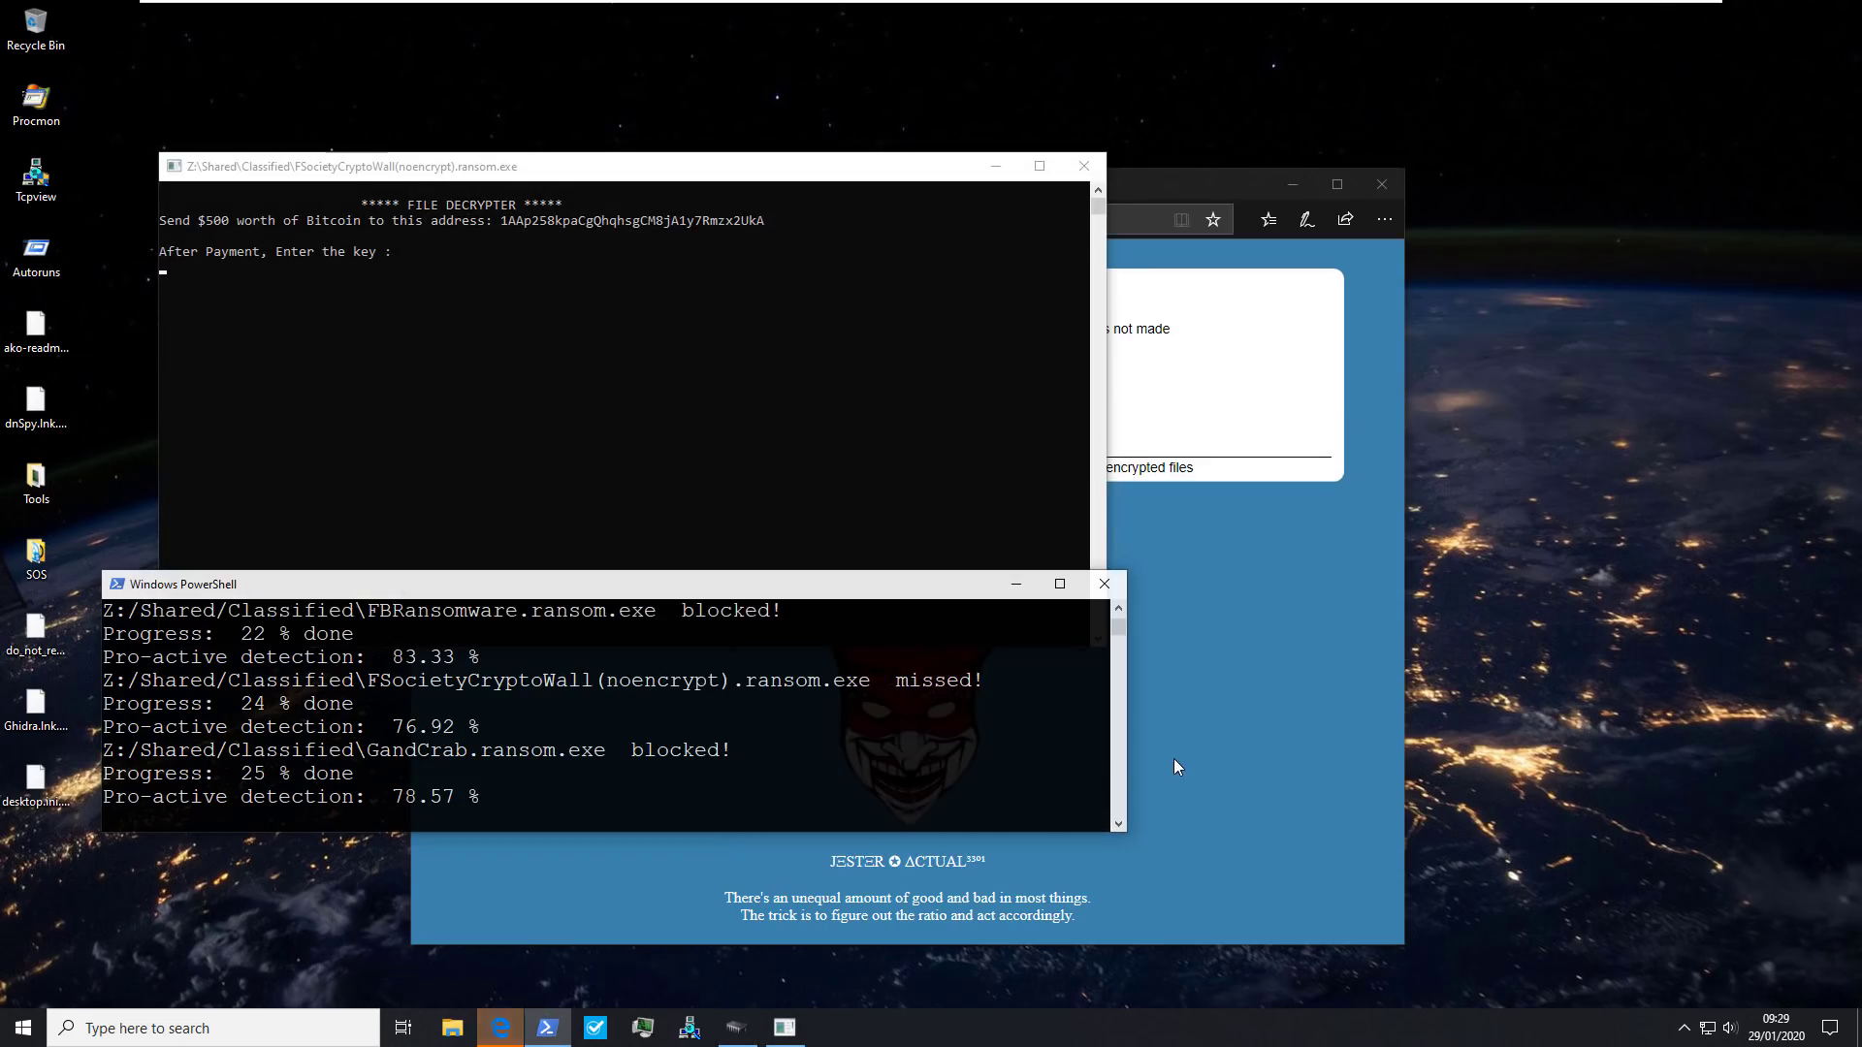
left_click(1213, 751)
key("F11")
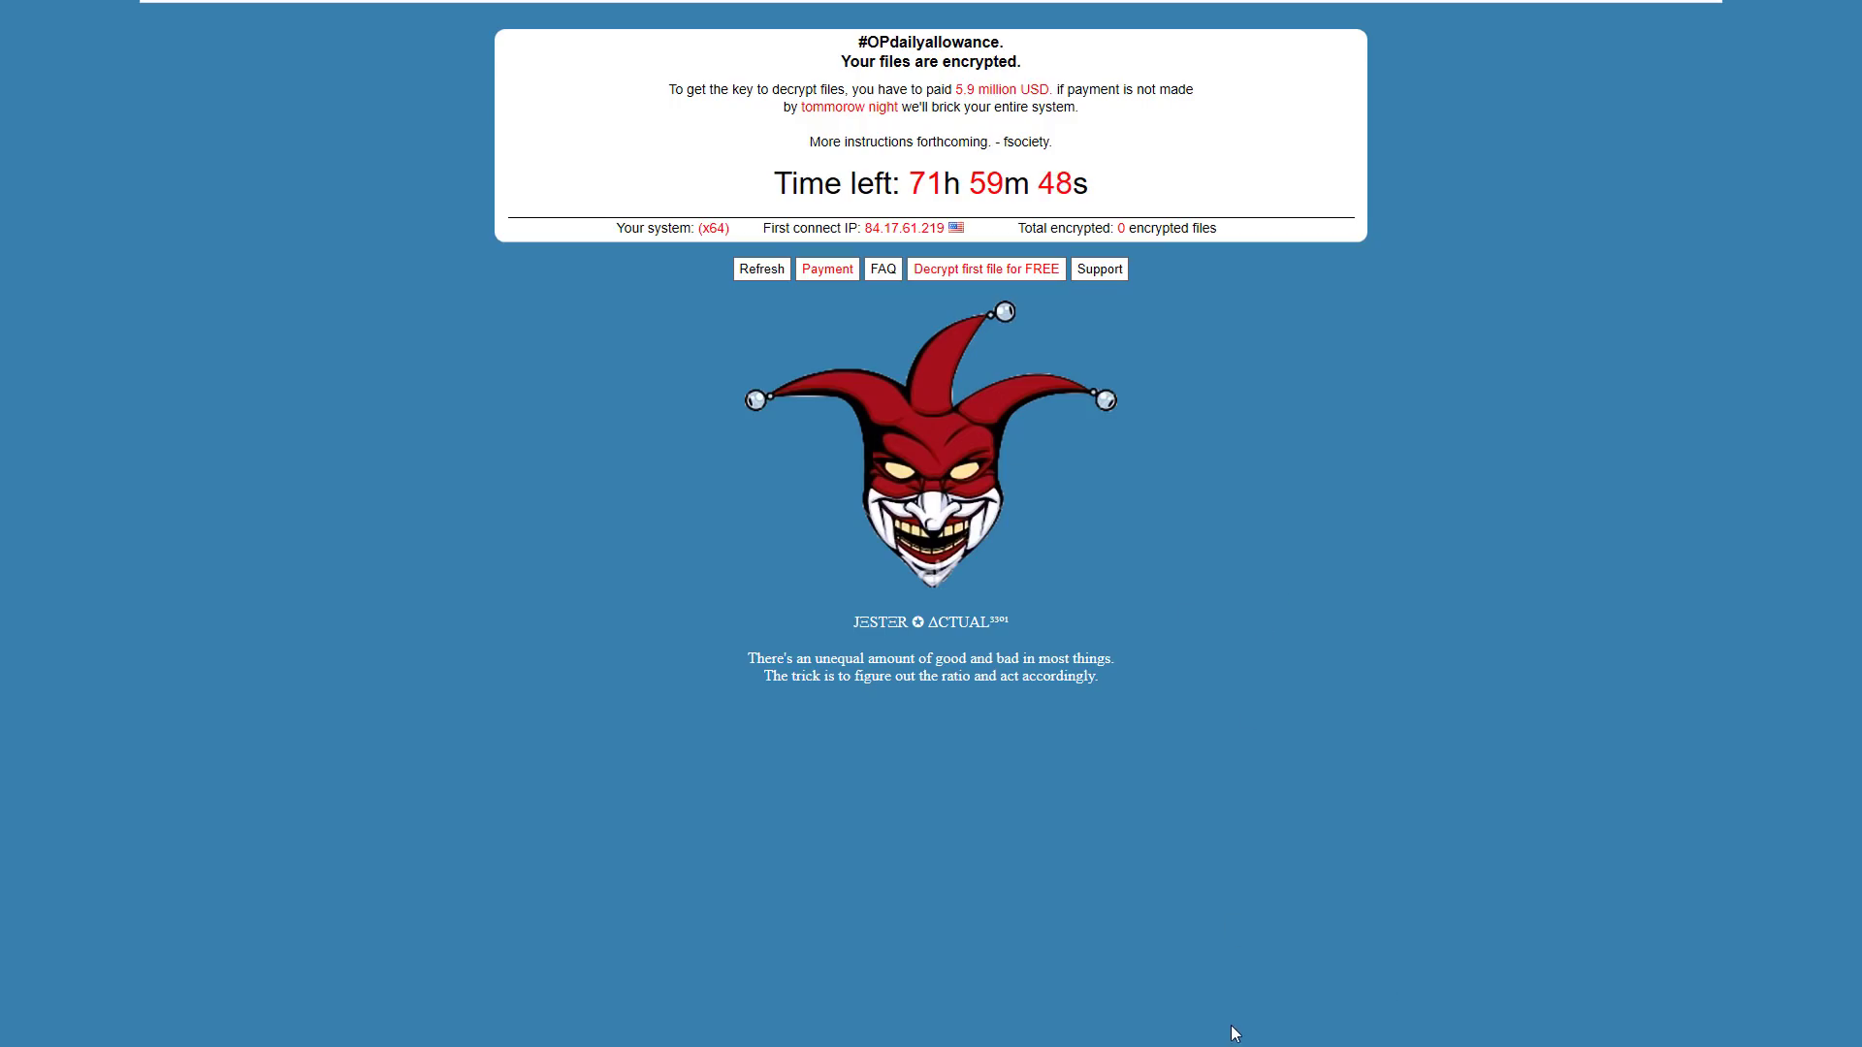
key("F11")
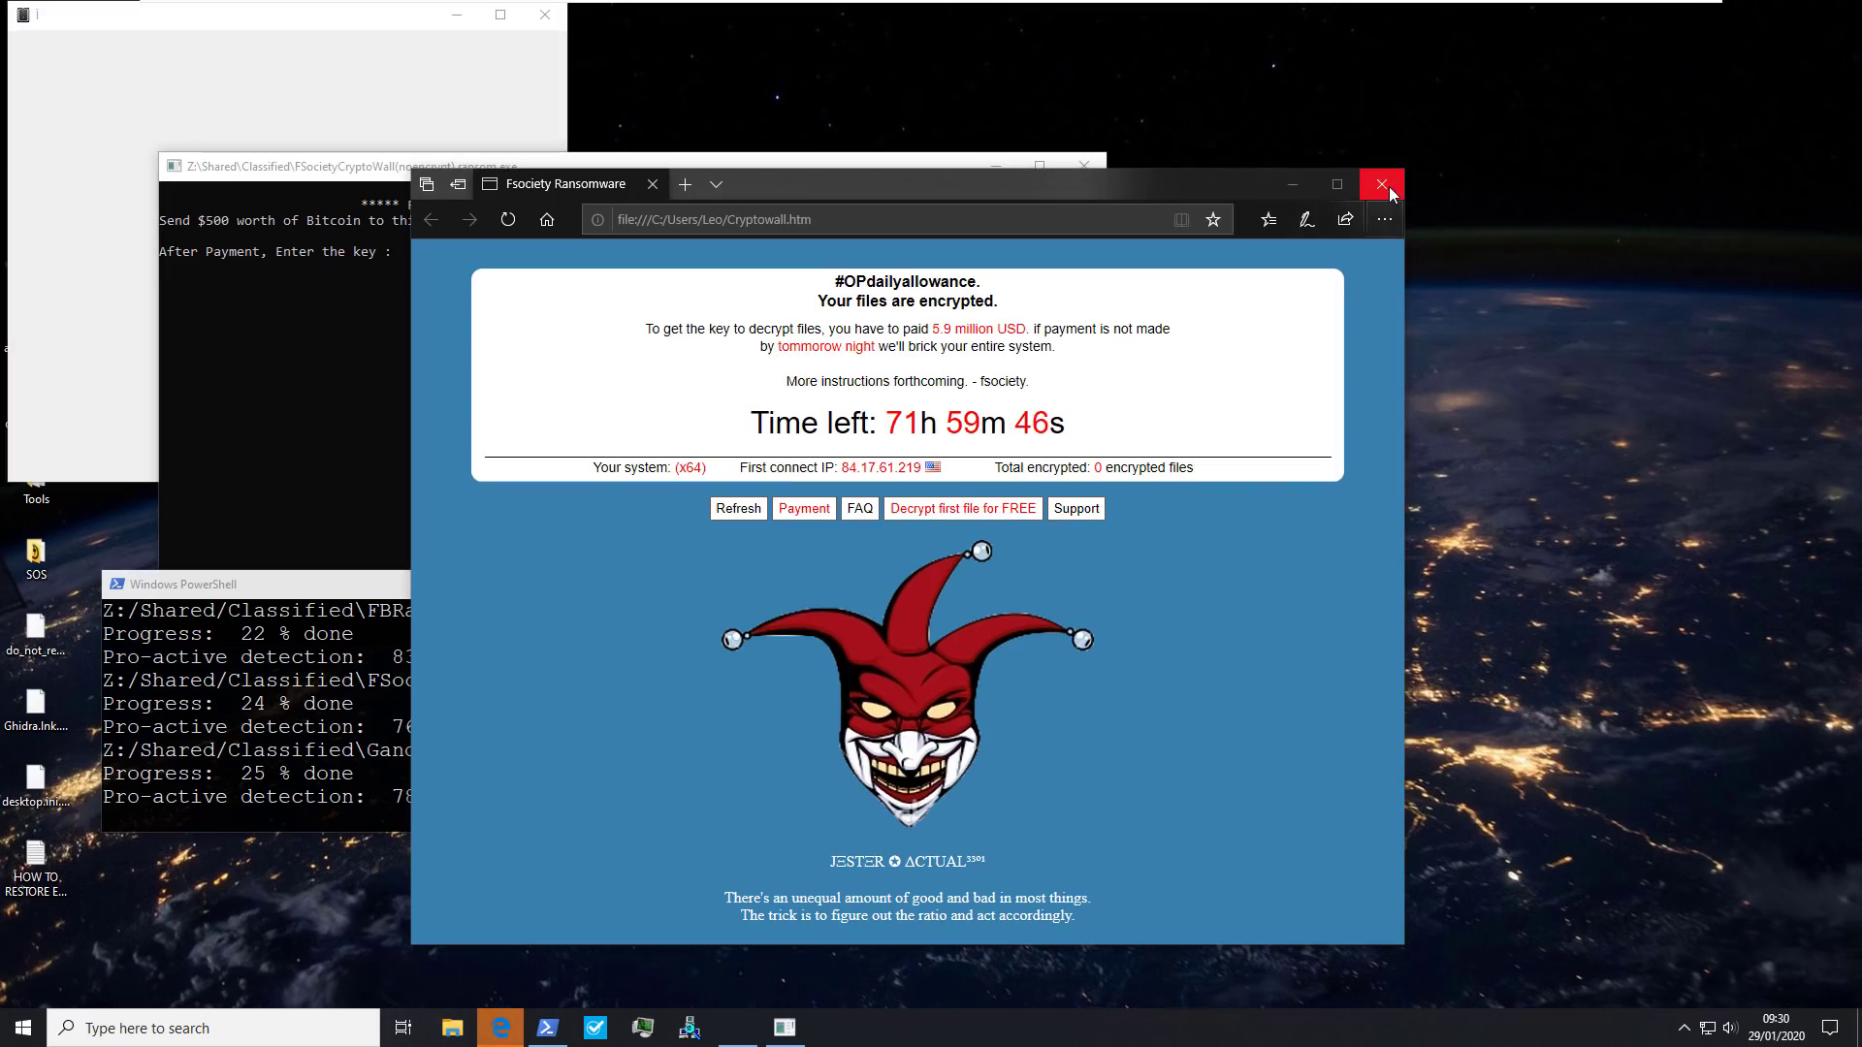
Close the Fsociety ransom page, the decrypter console and the blank leftover window.
left_click(1382, 184)
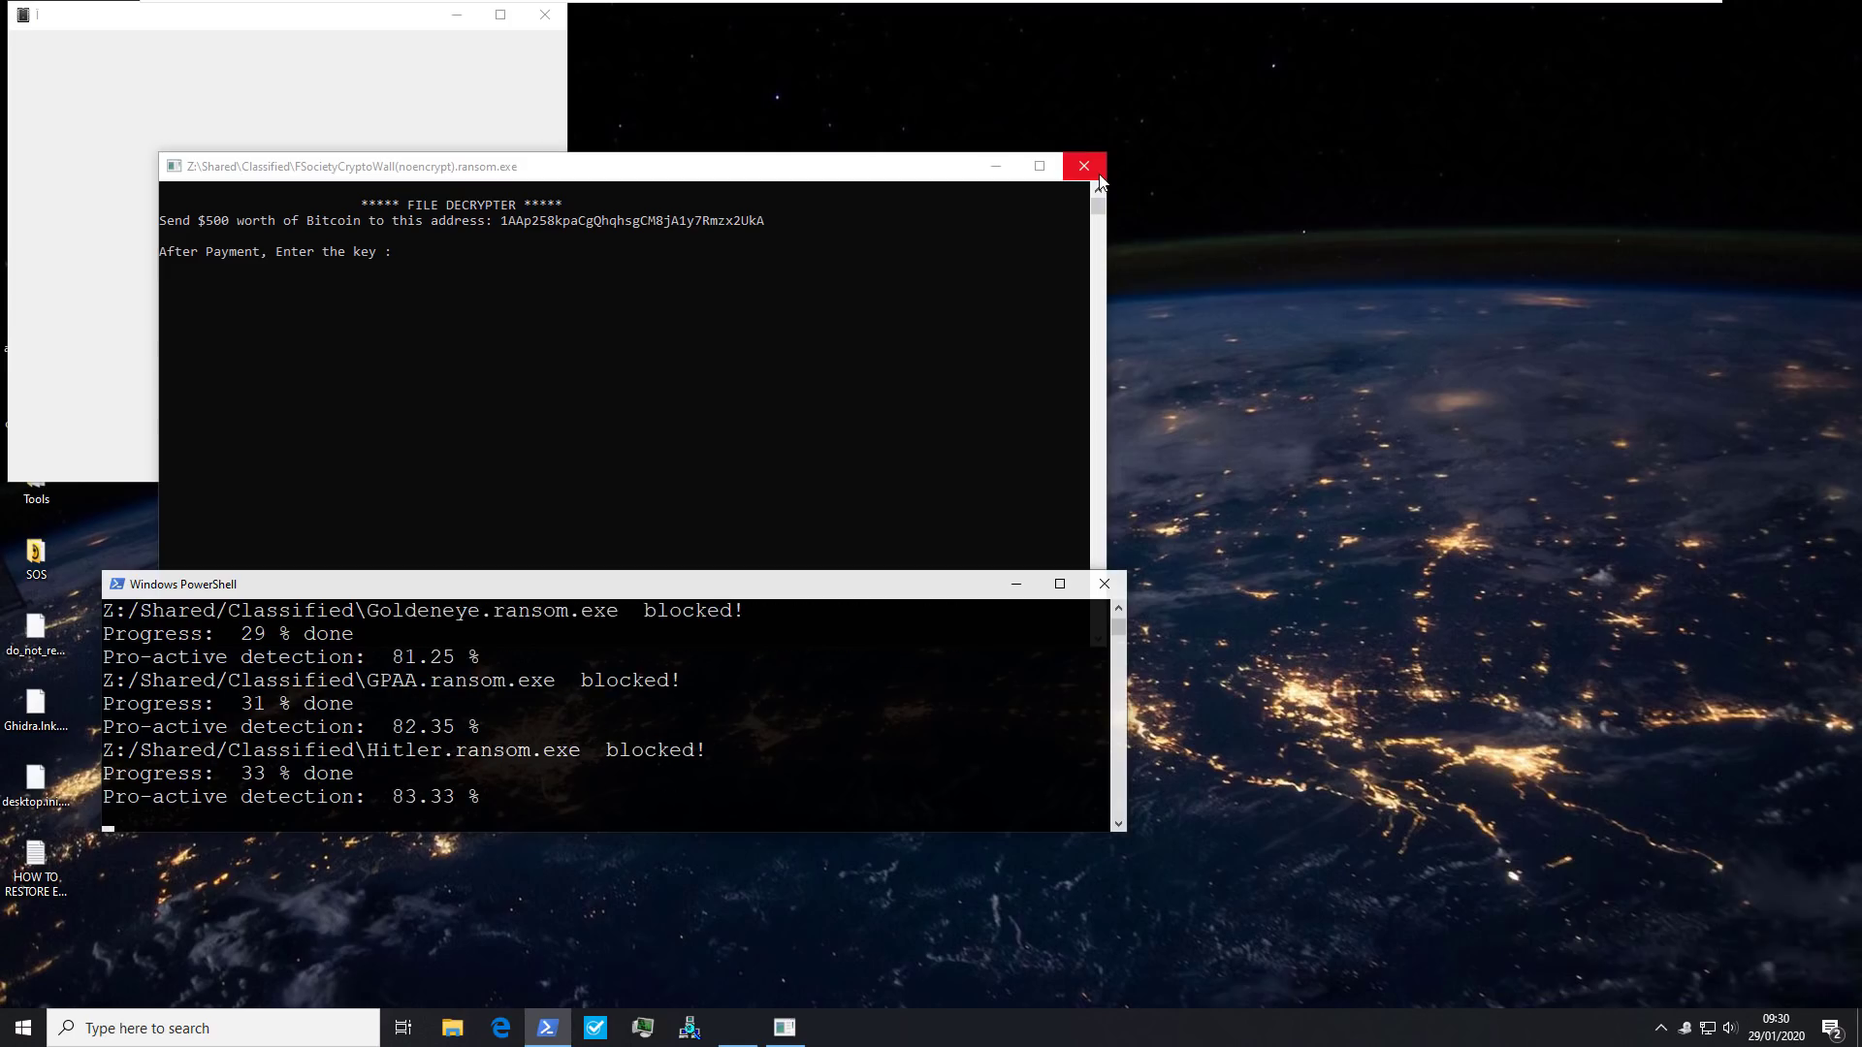
left_click(1099, 178)
left_click(544, 15)
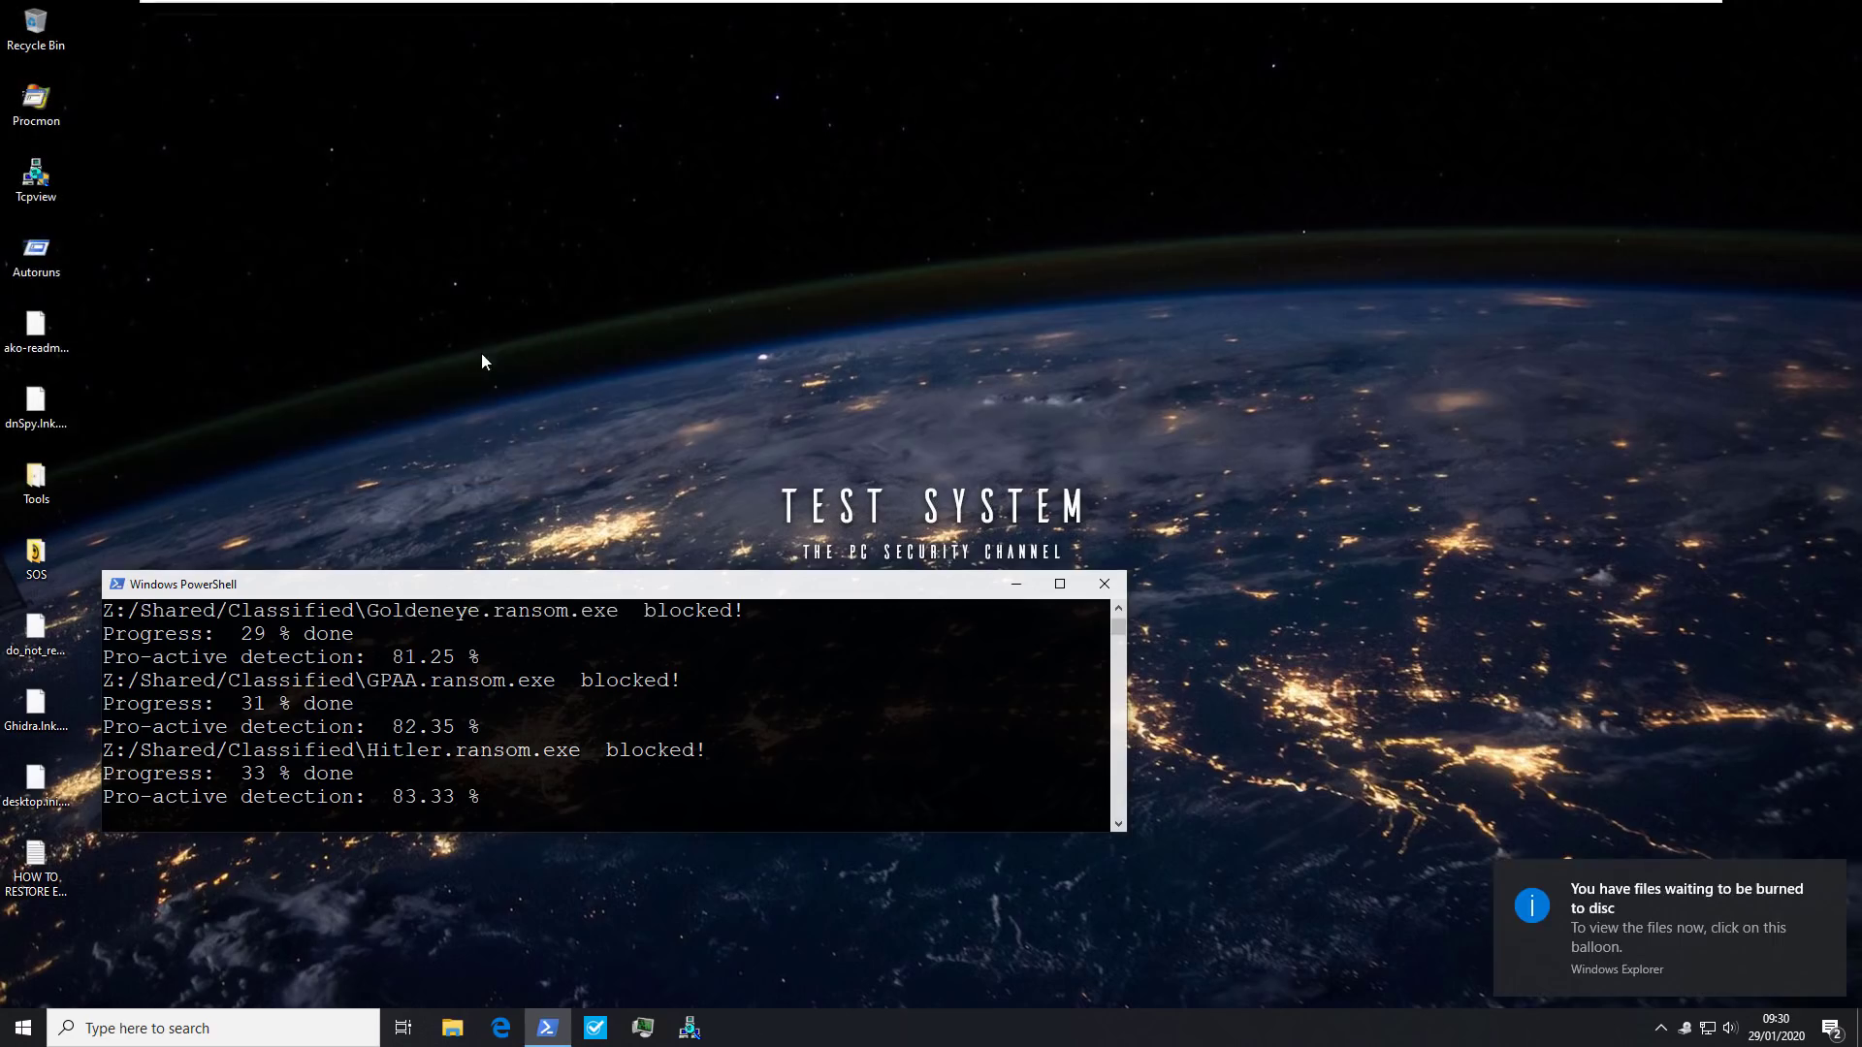
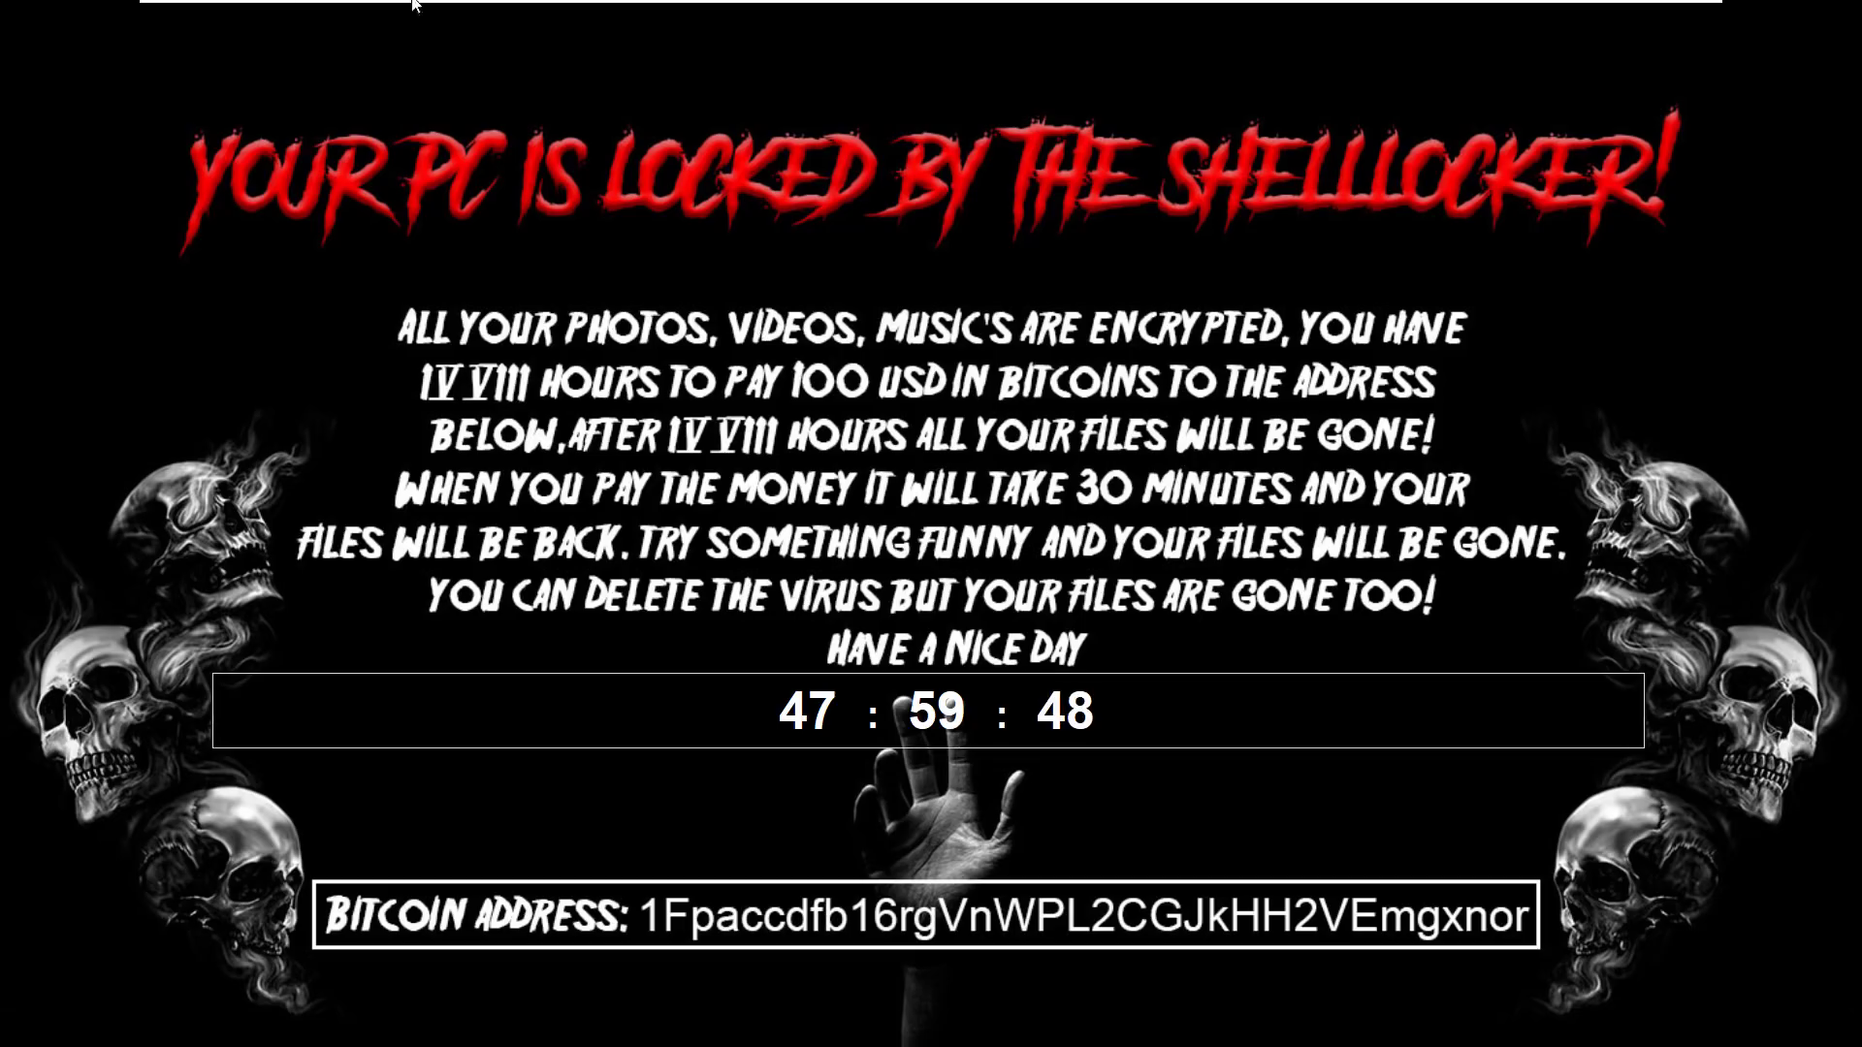
mouse_move(255, 6)
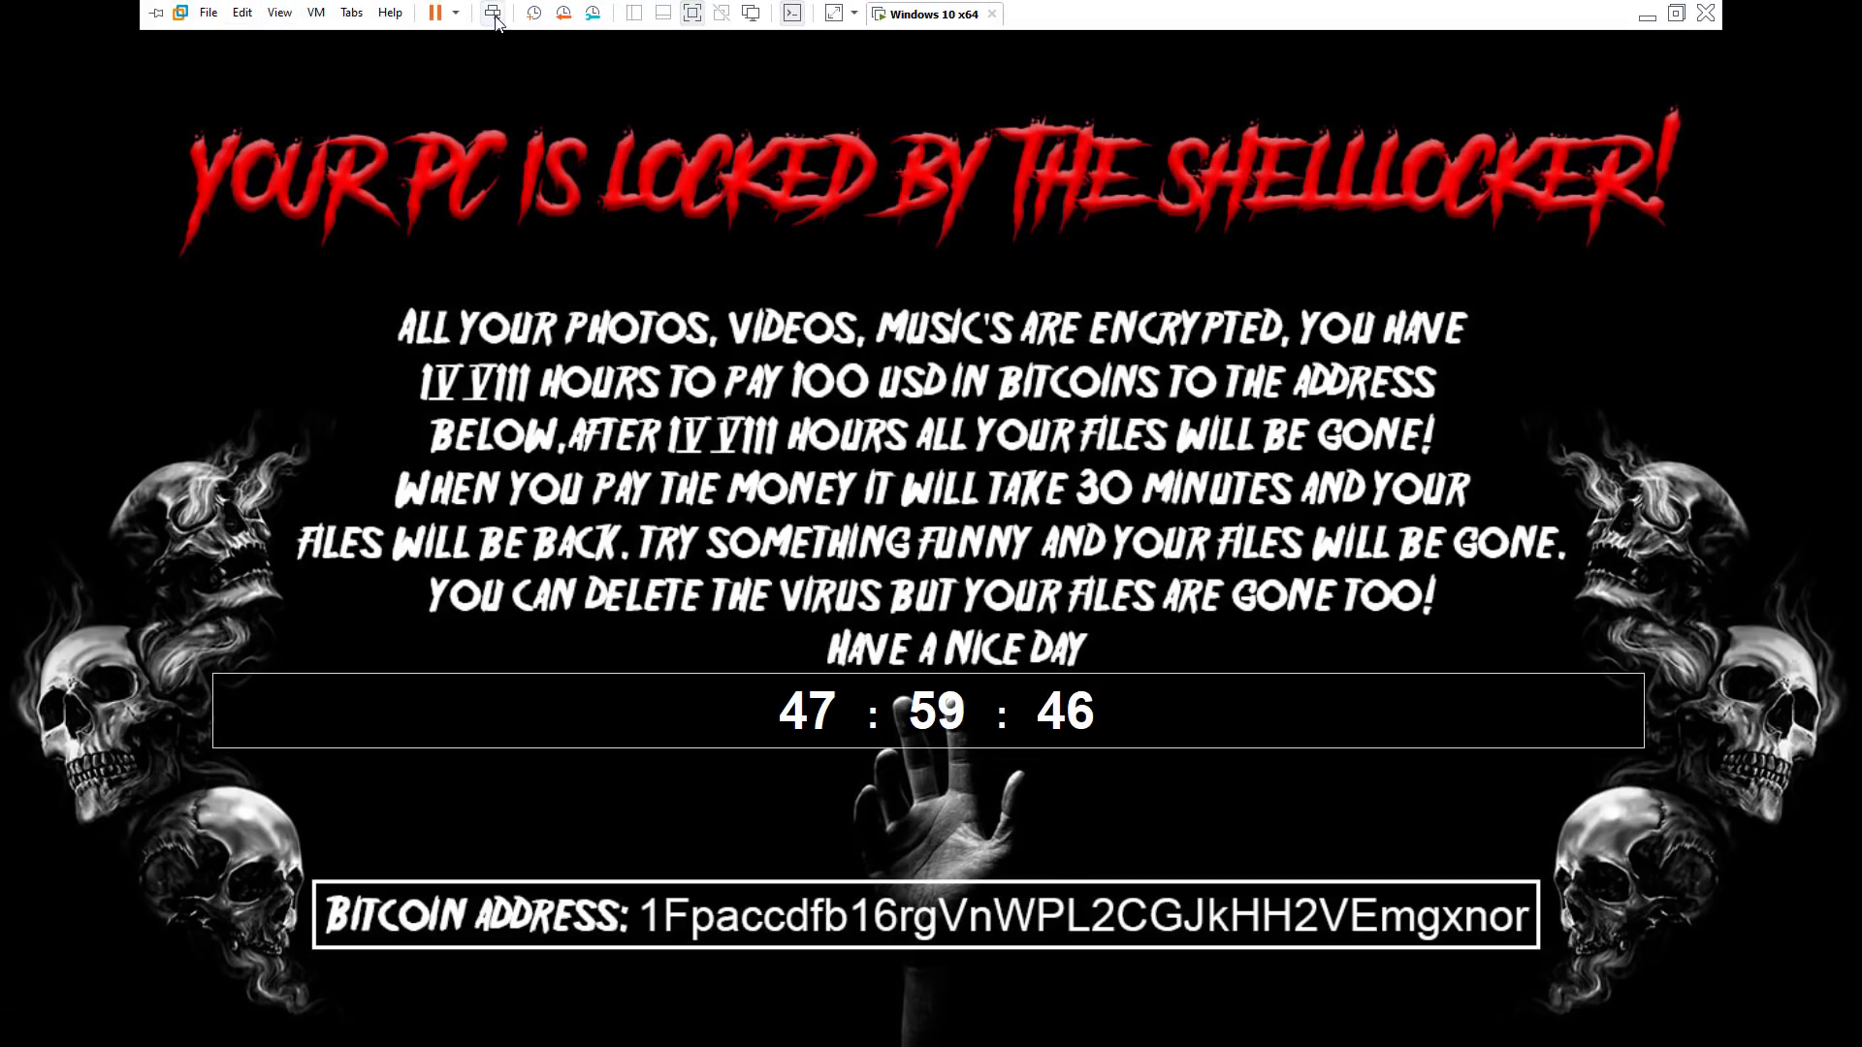
left_click(495, 17)
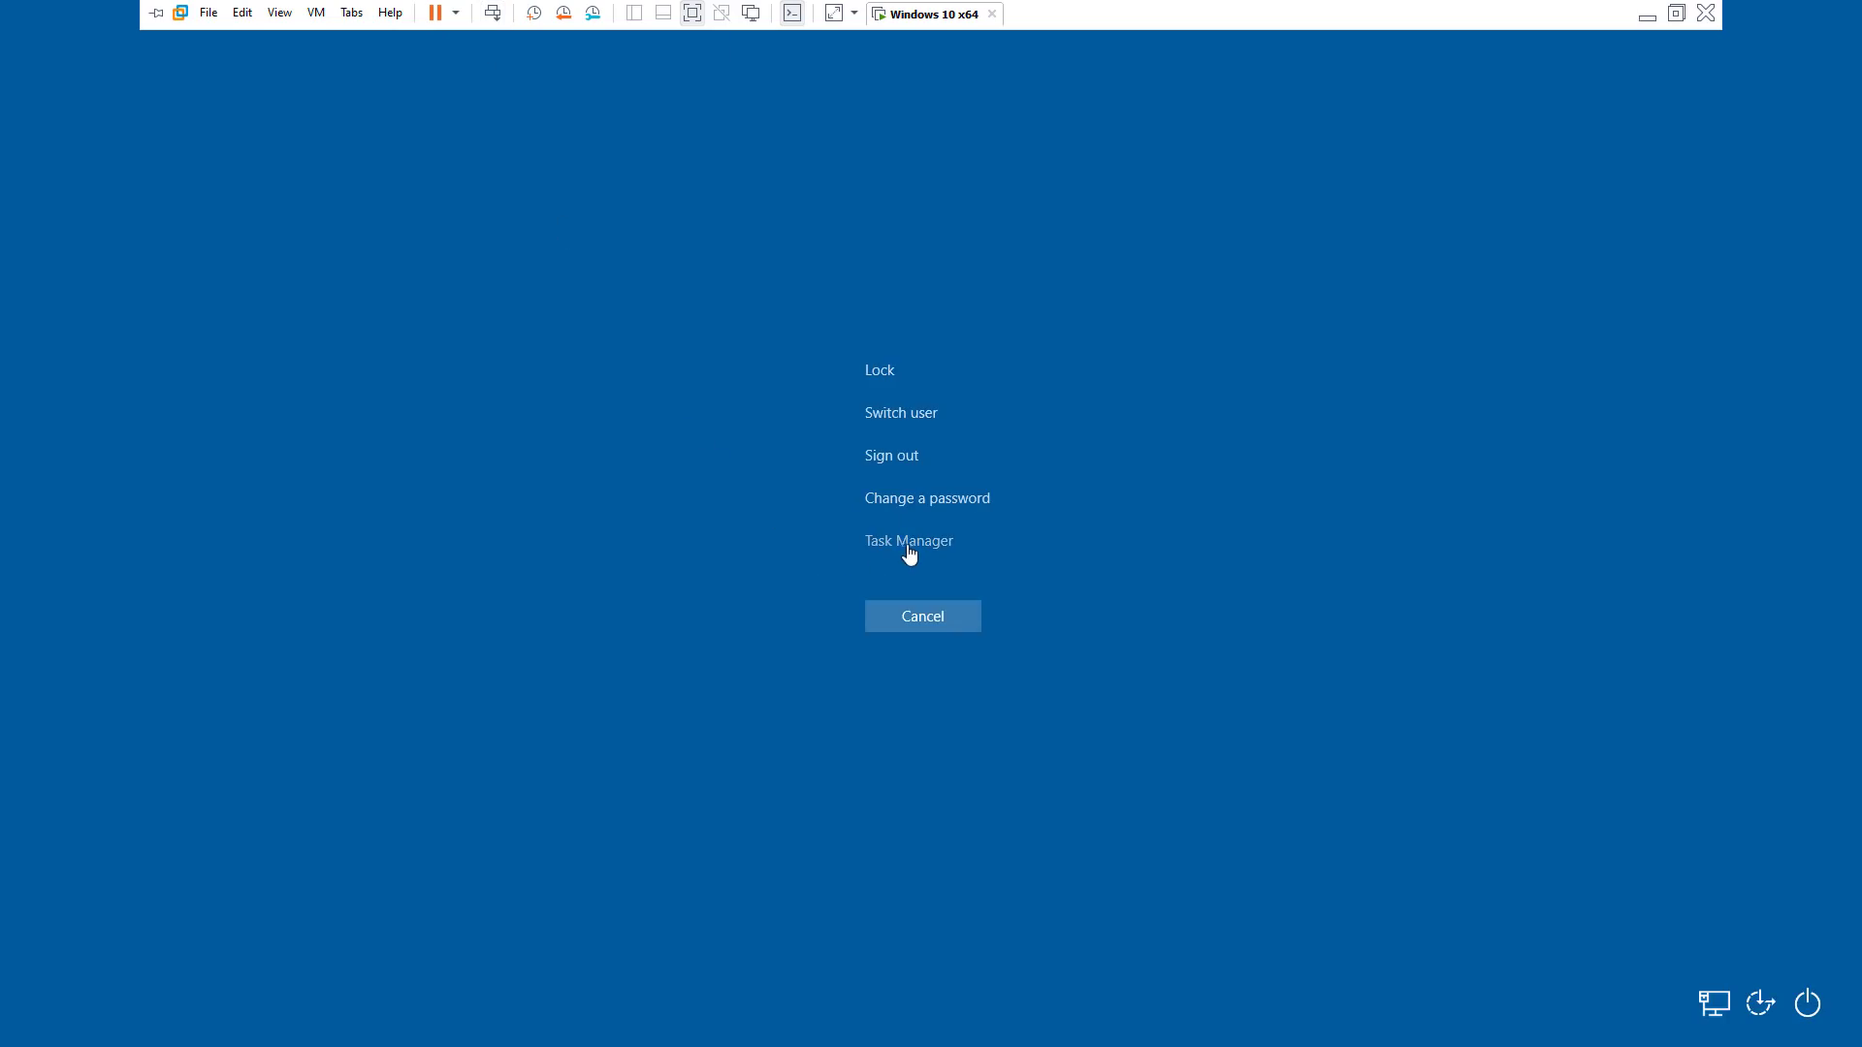
left_click(909, 545)
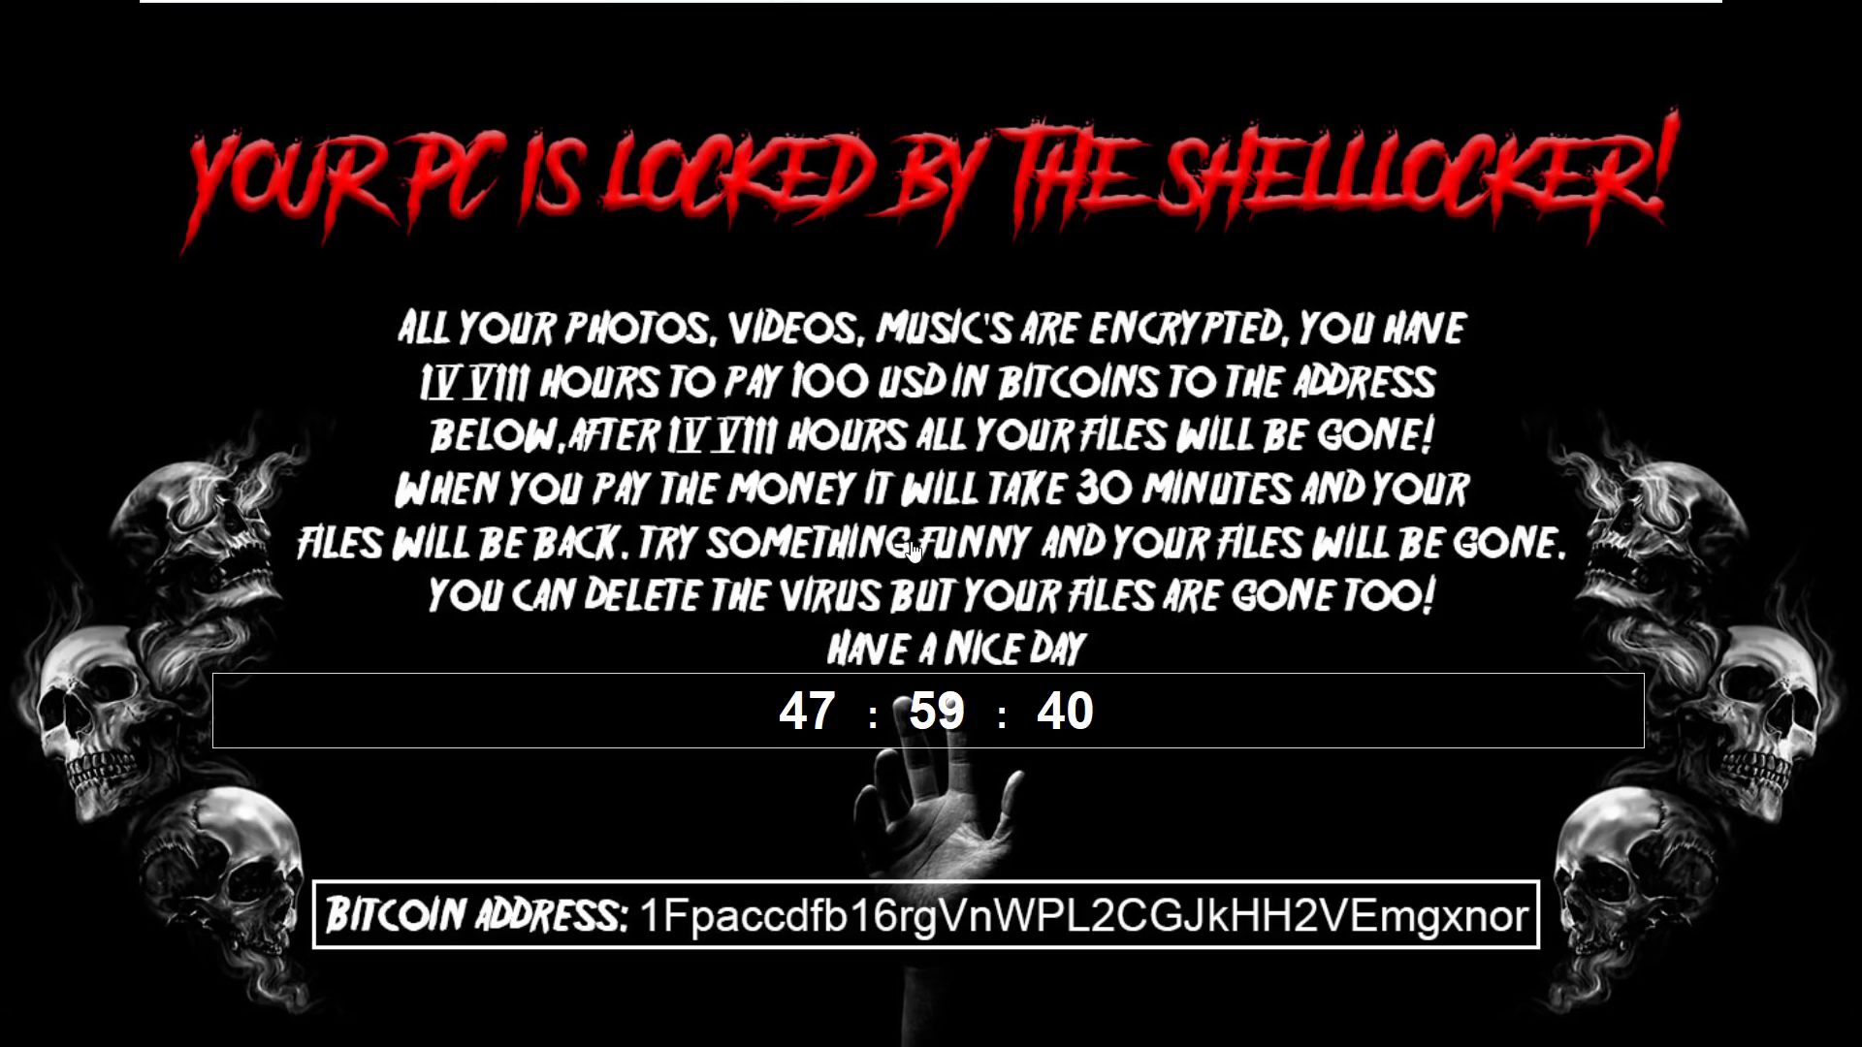
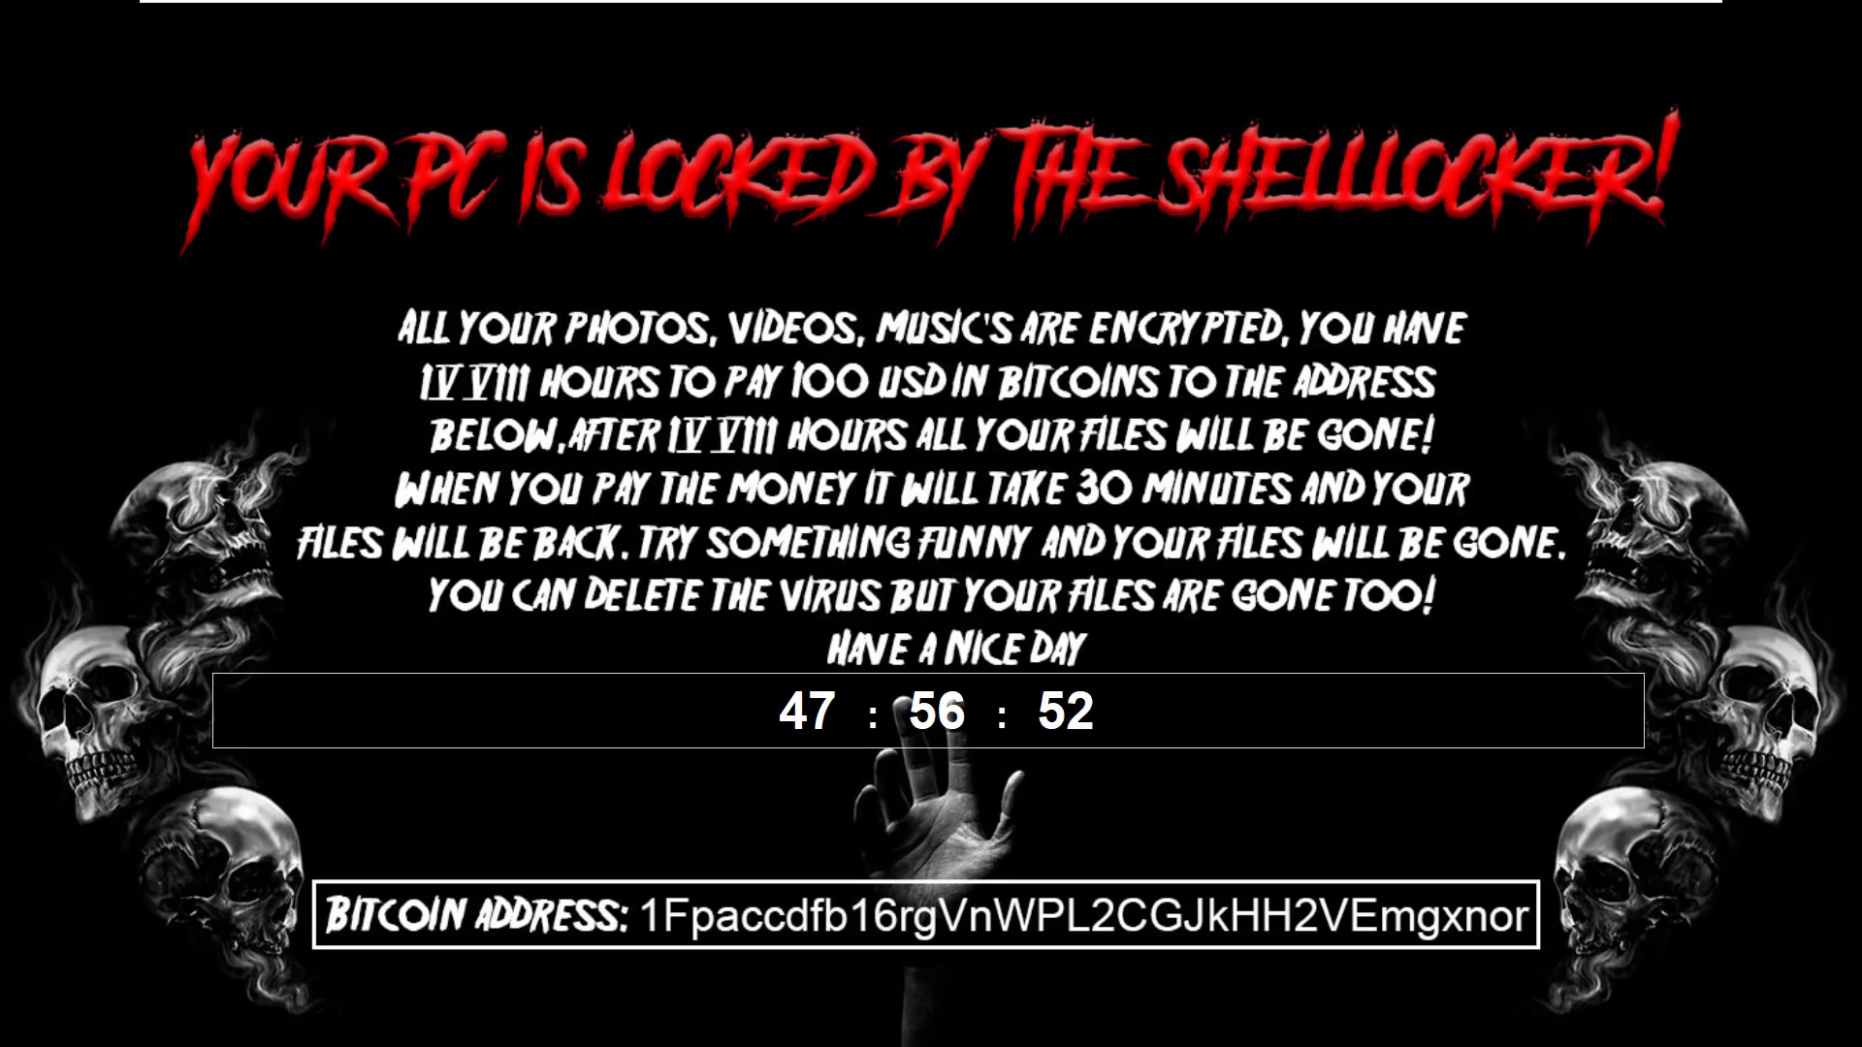
Restart the Windows 10 guest from the VM power menu to reboot into the Kryptonite ransom desktop.
mouse_move(262, 39)
left_click(455, 13)
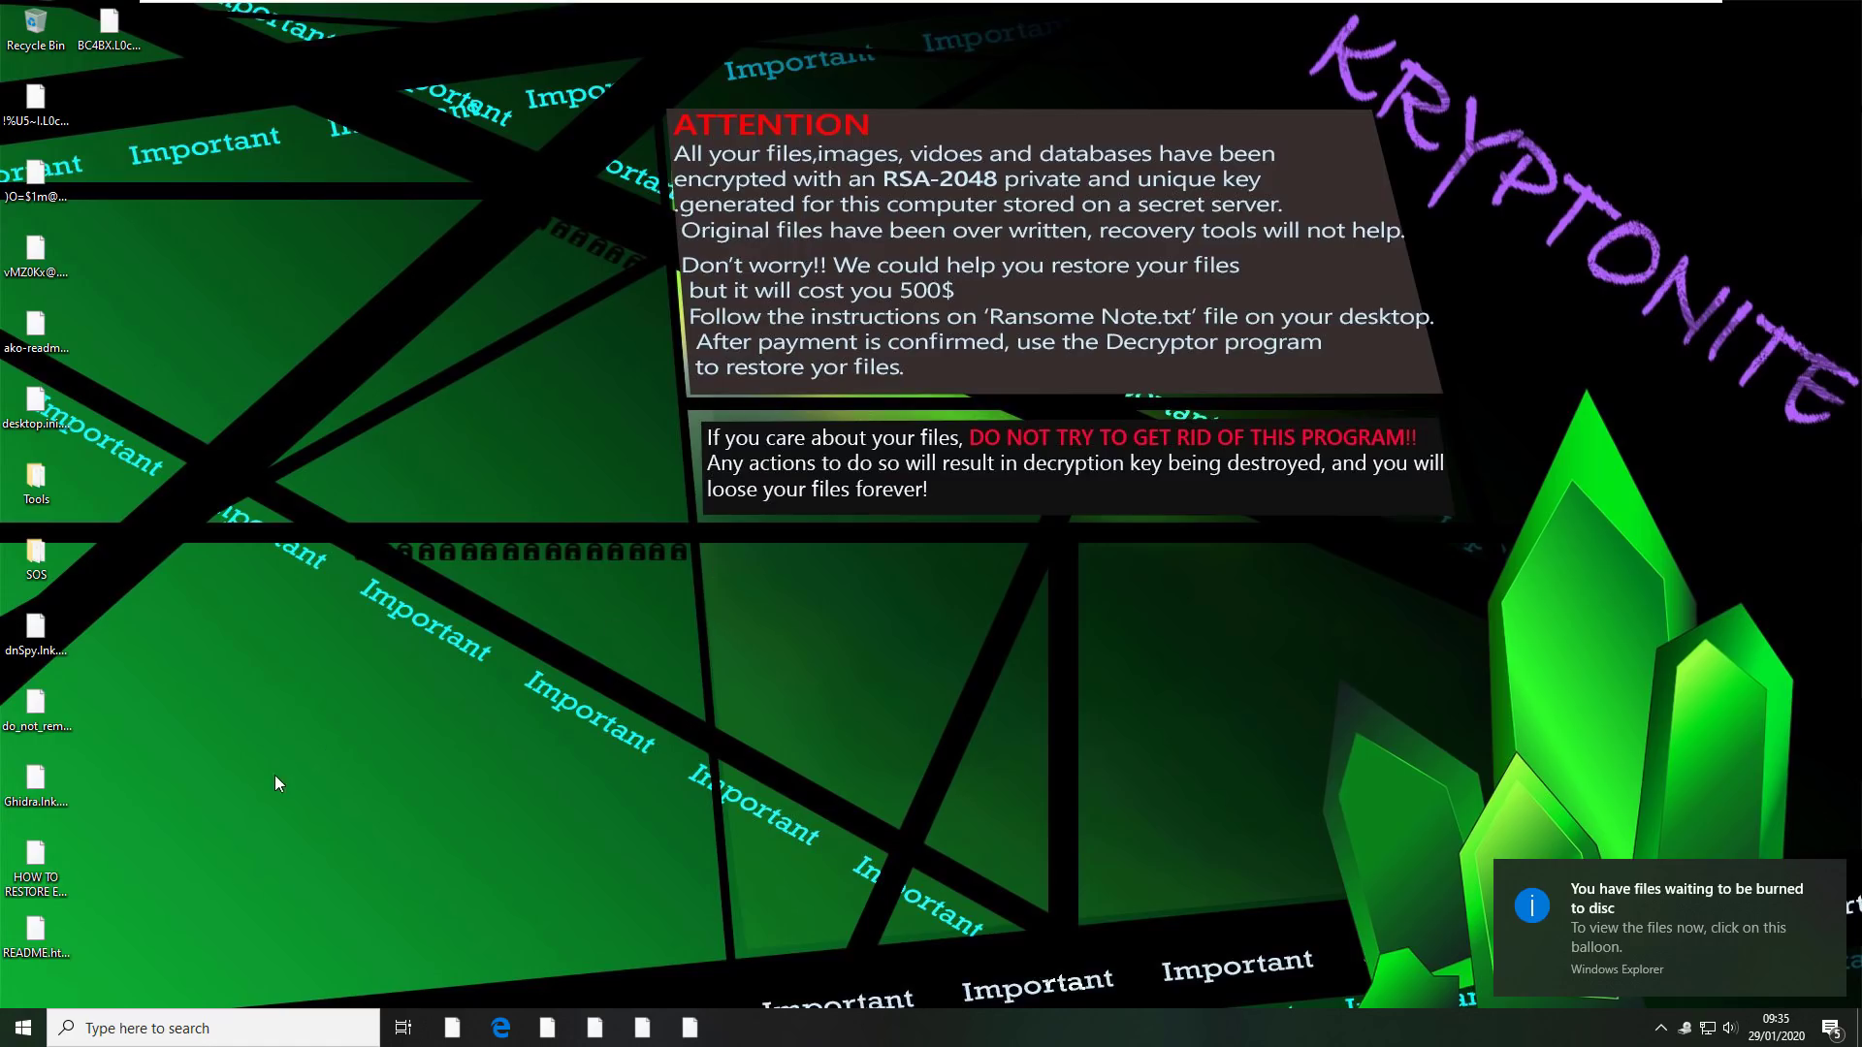
Decline the pinned file's 'Can't open this item' error, then open Documents from the Start menu.
left_click(689, 1028)
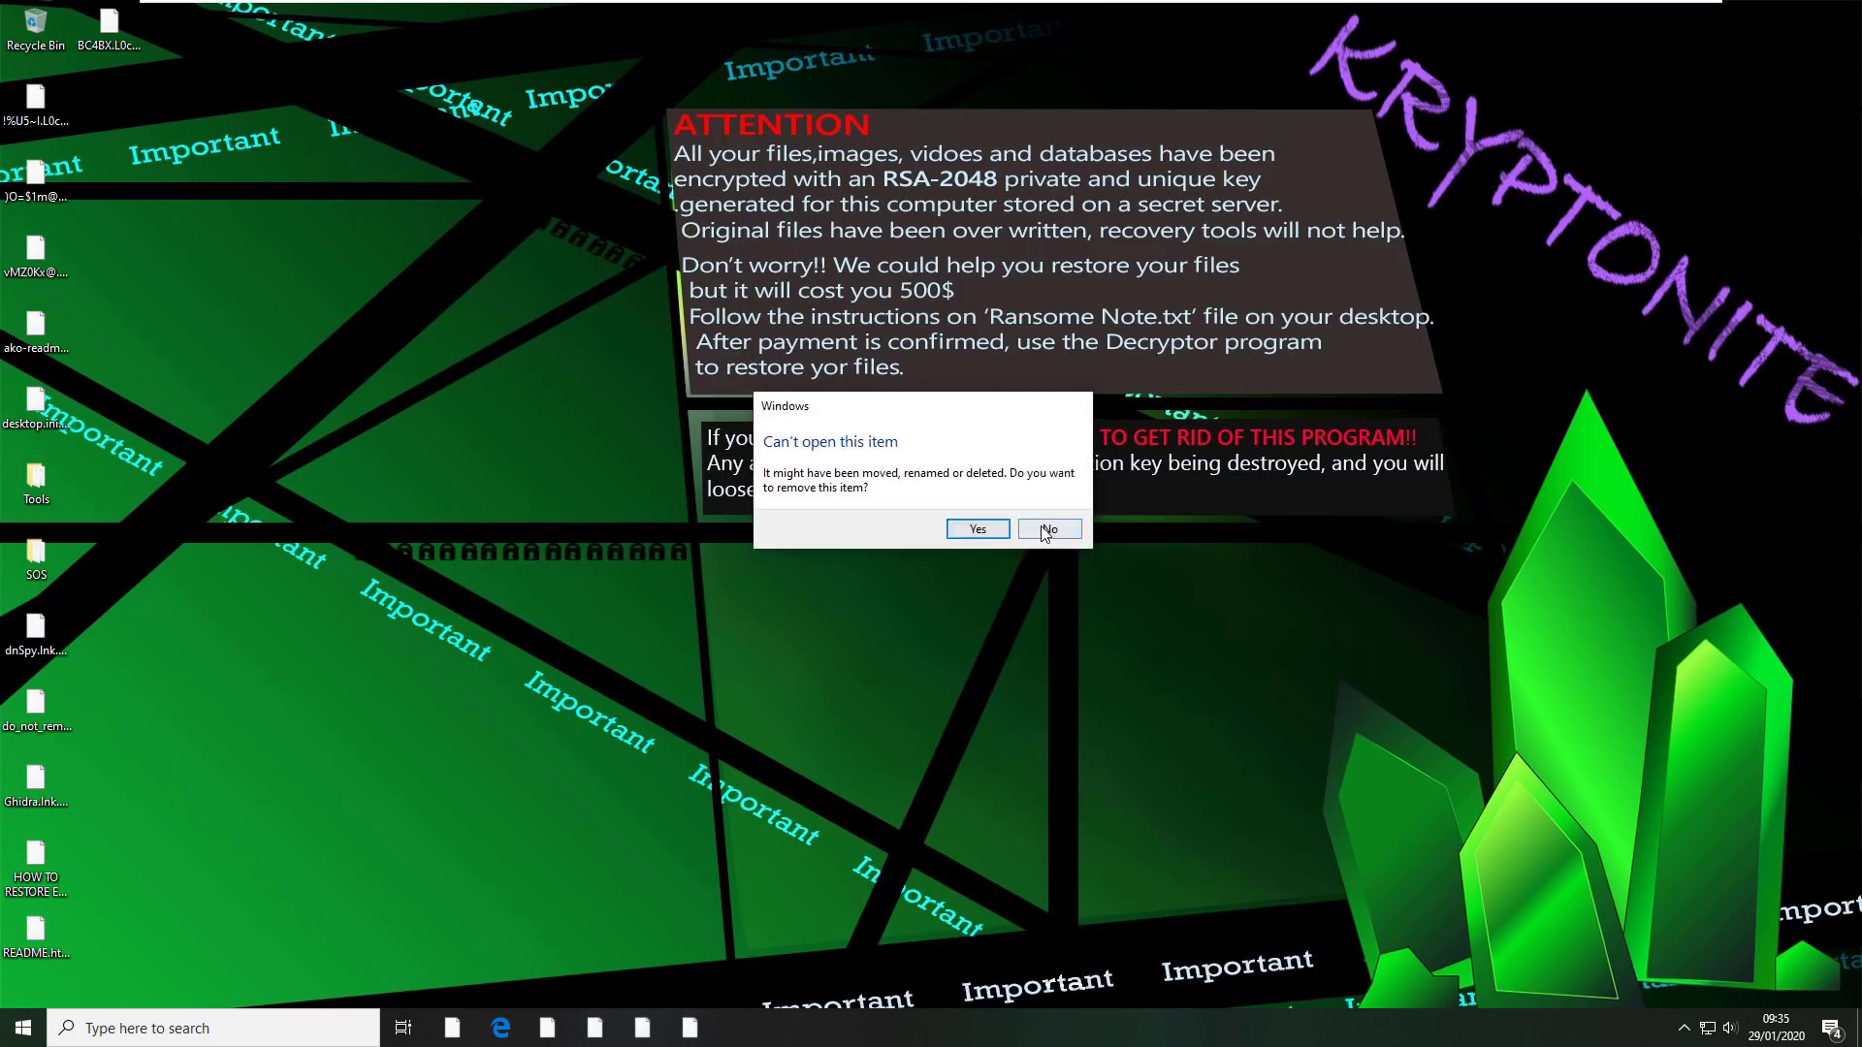
left_click(1048, 529)
left_click(24, 1028)
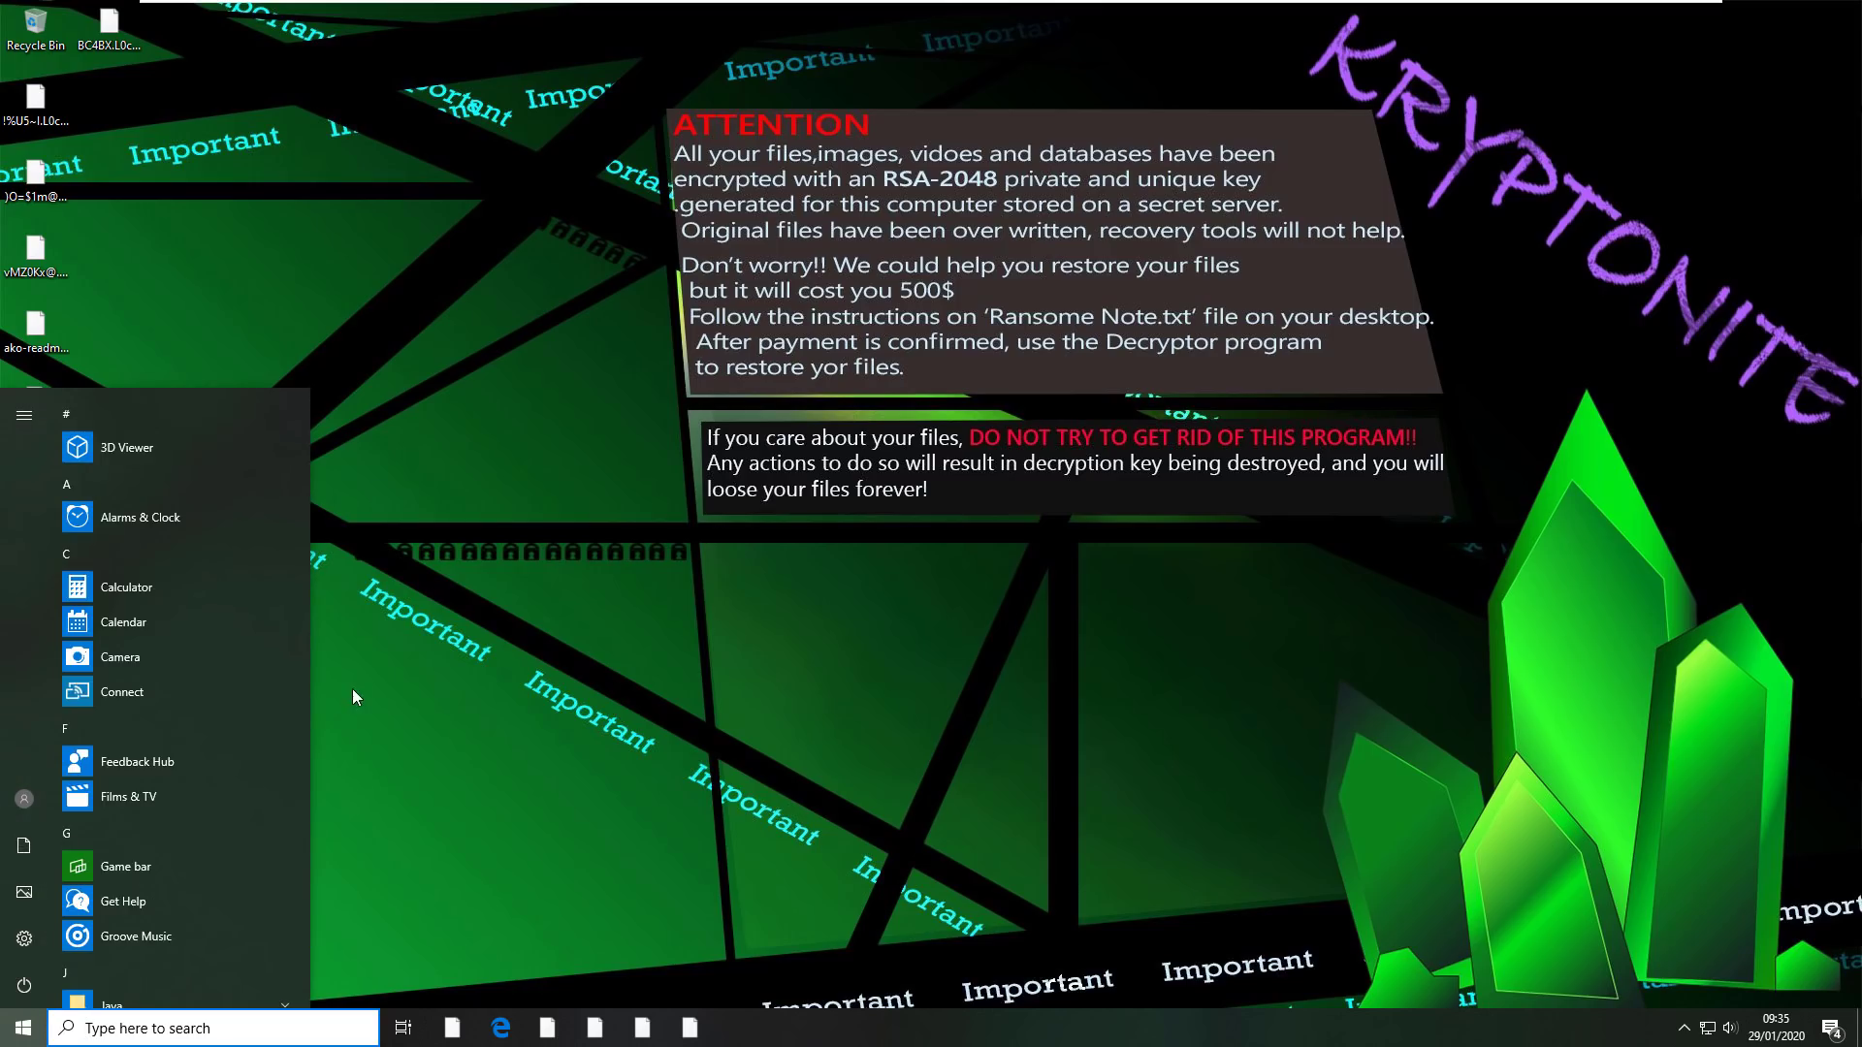
left_click(24, 846)
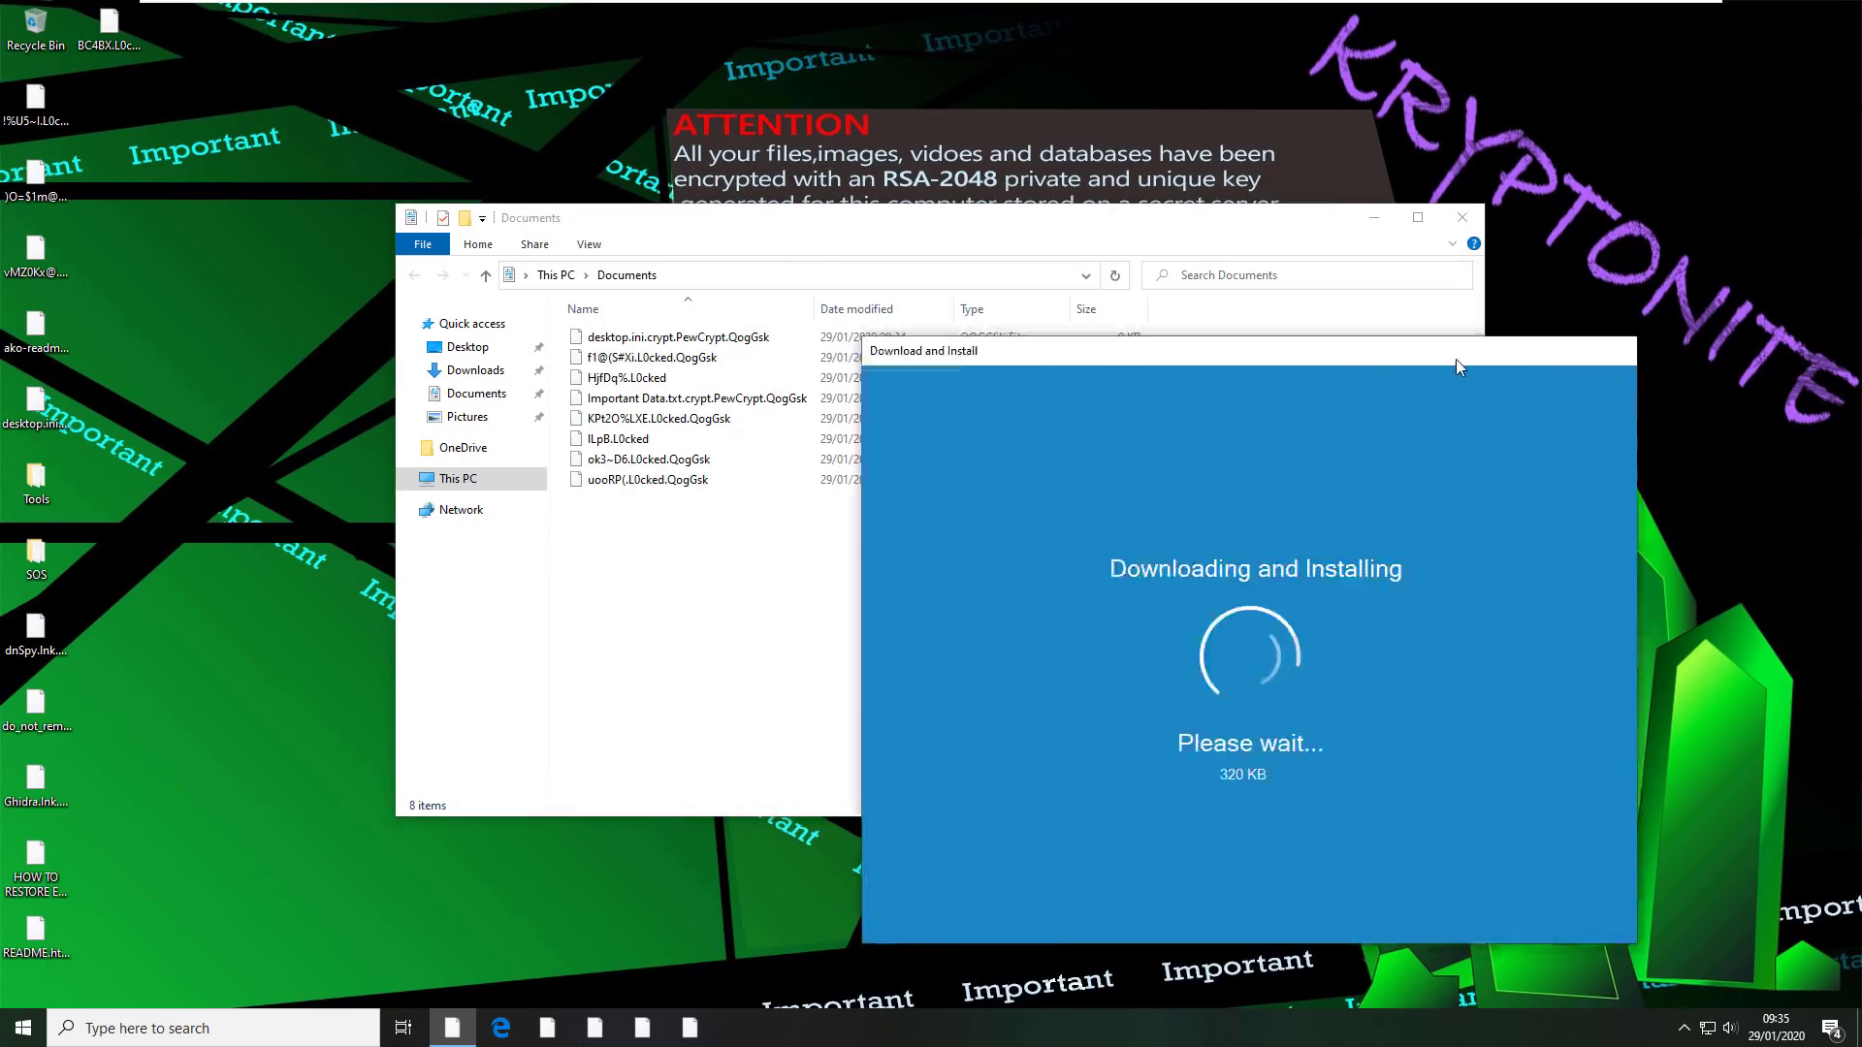
Select Important Data.txt.crypt.PewCrypt.QogGsk, then browse the Pictures folder's encrypted files.
left_click(747, 400)
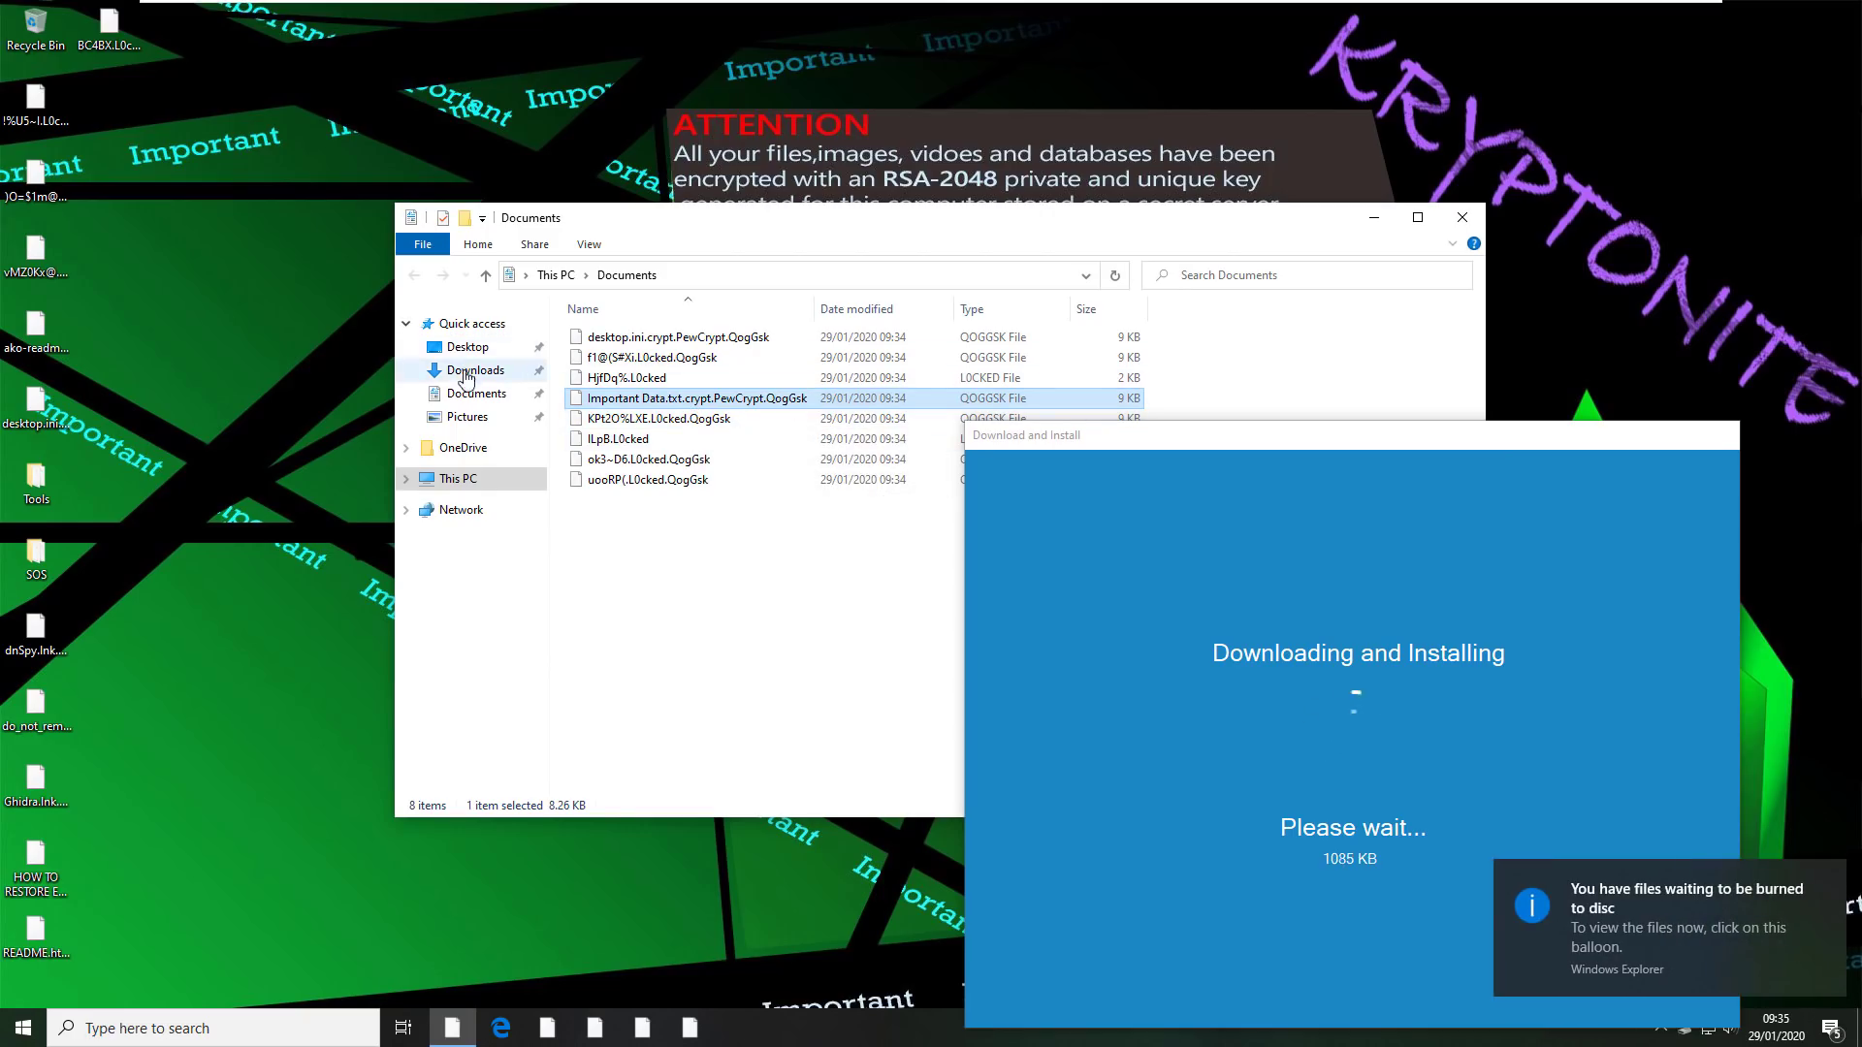
left_click(461, 400)
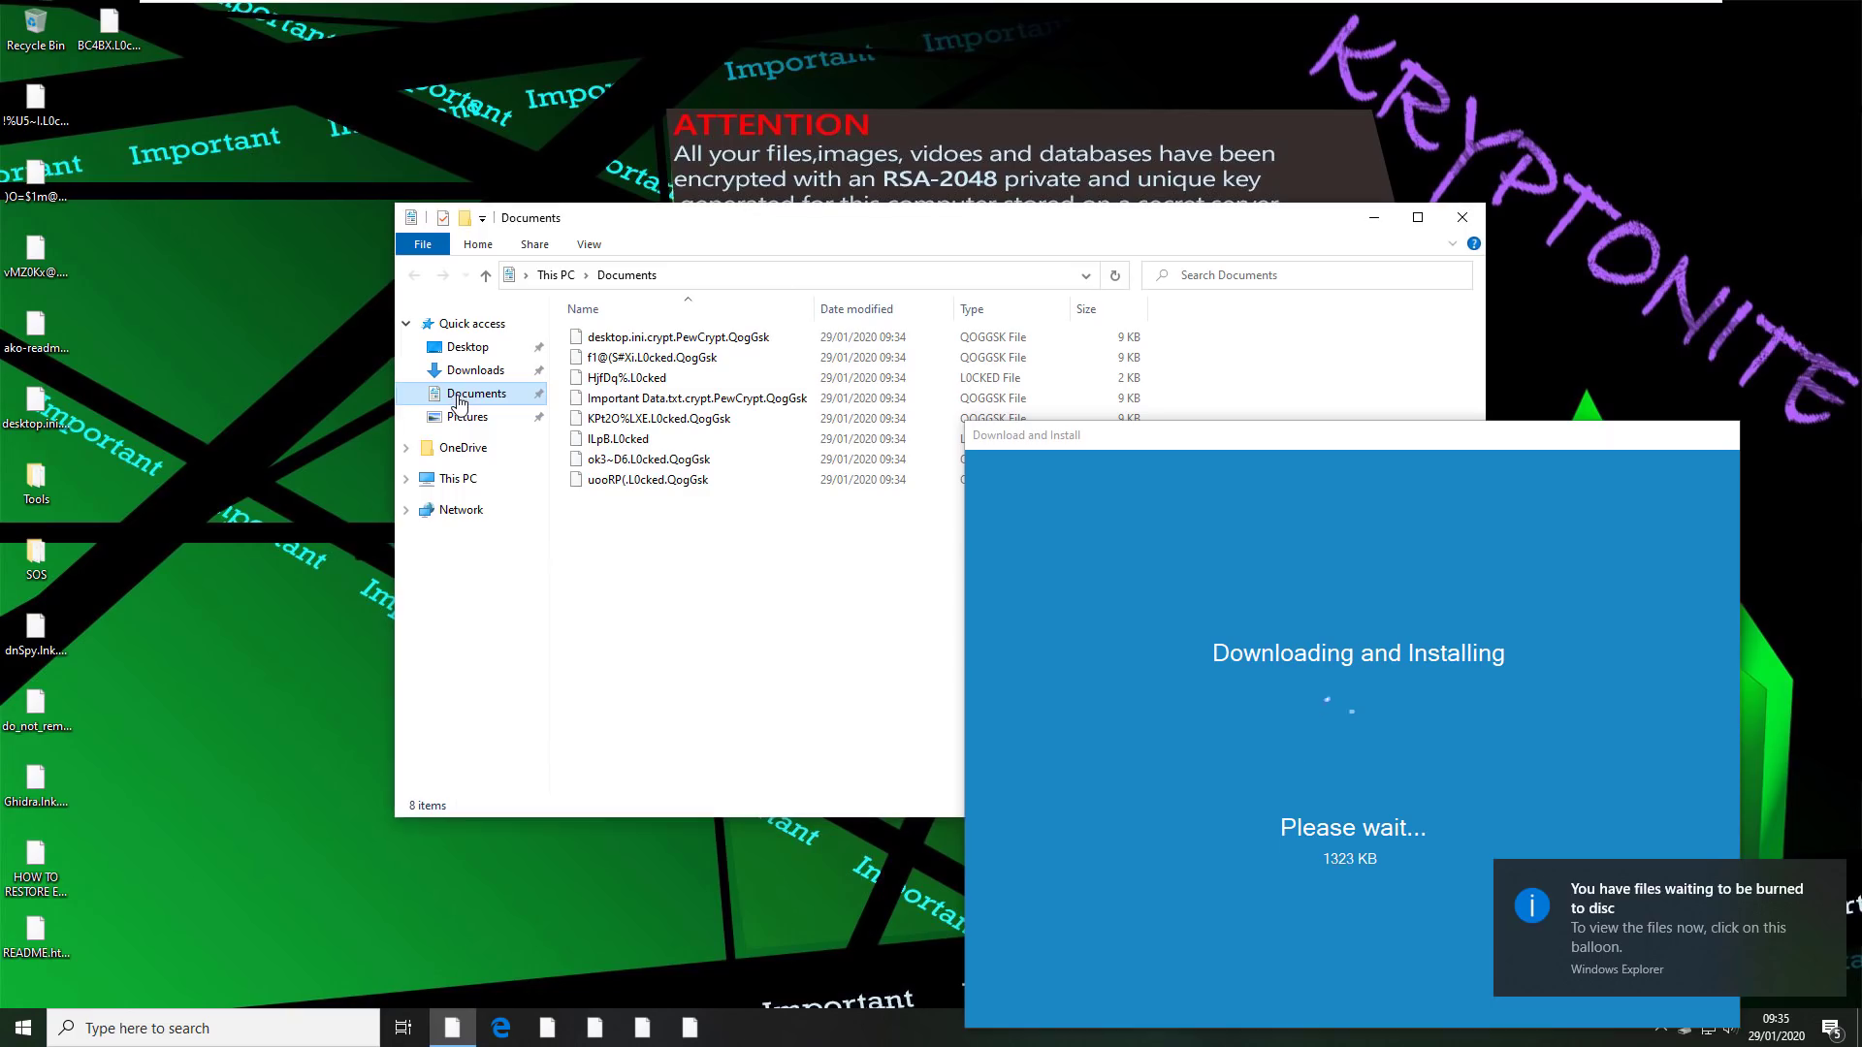
left_click(471, 419)
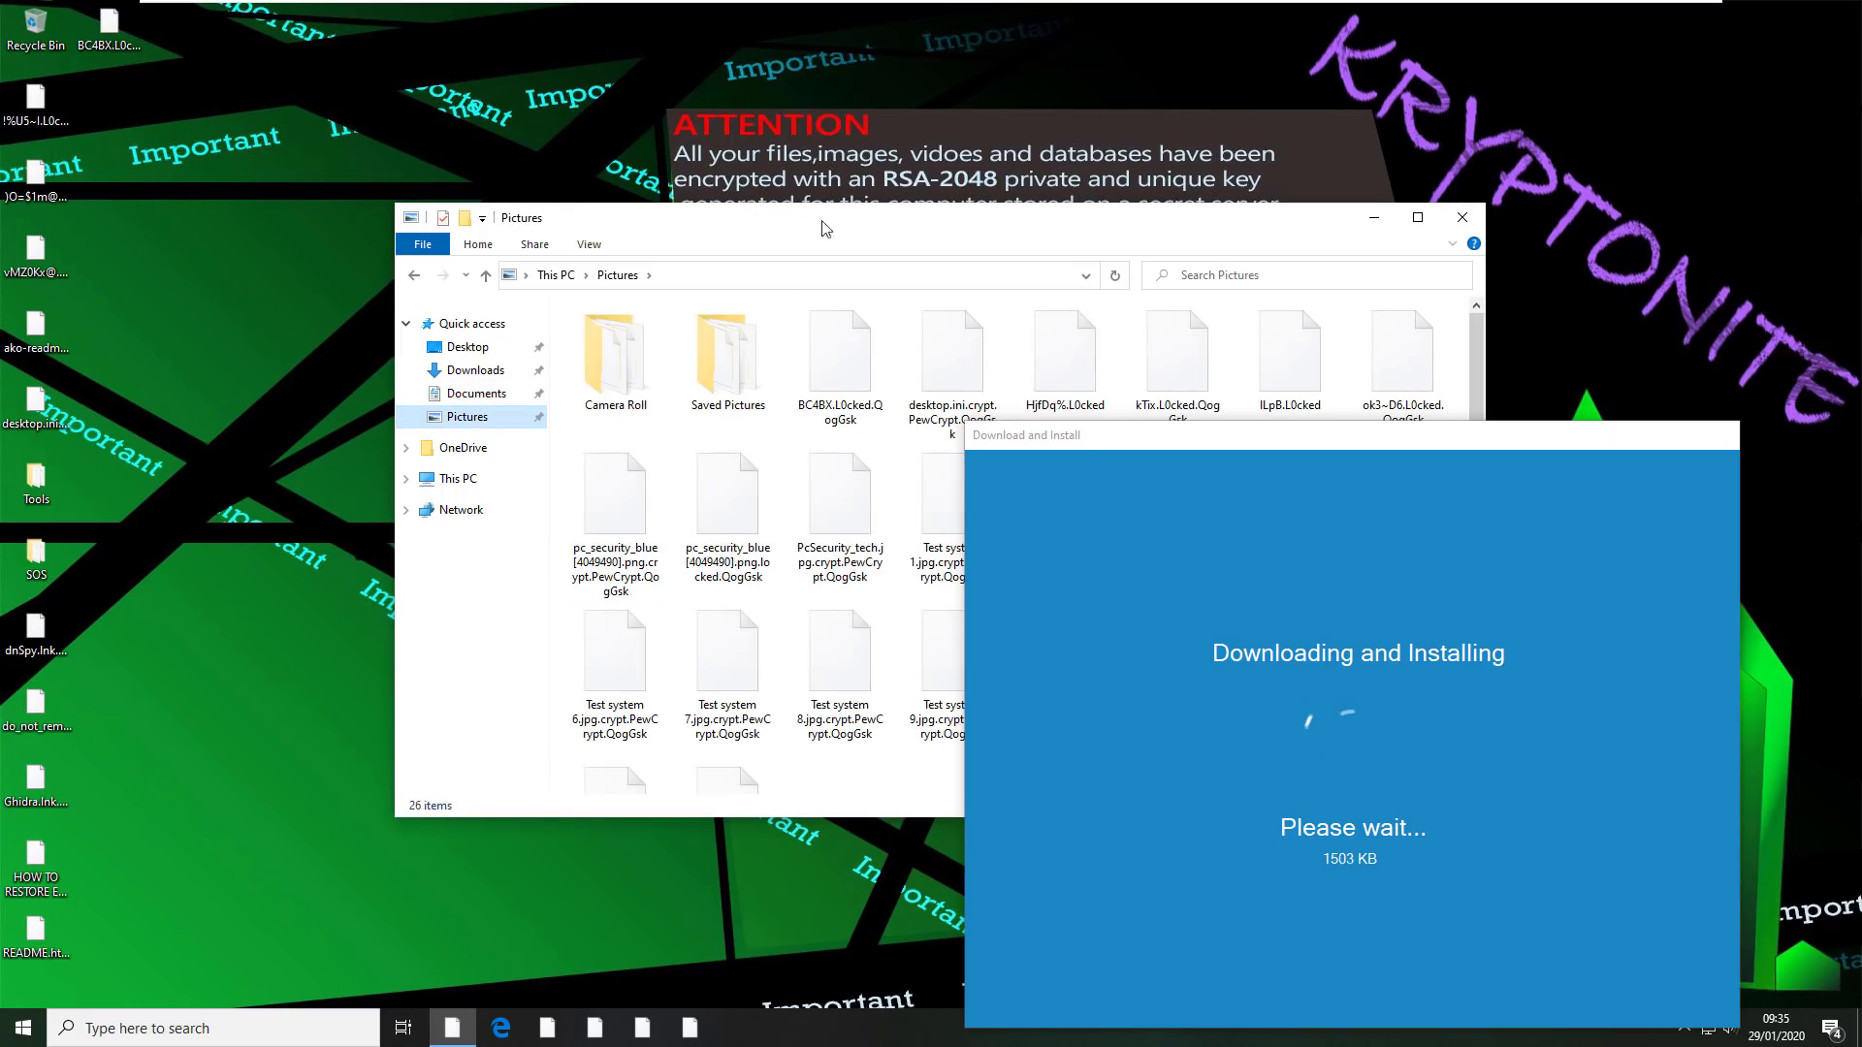
left_click_drag(737, 218, 412, 101)
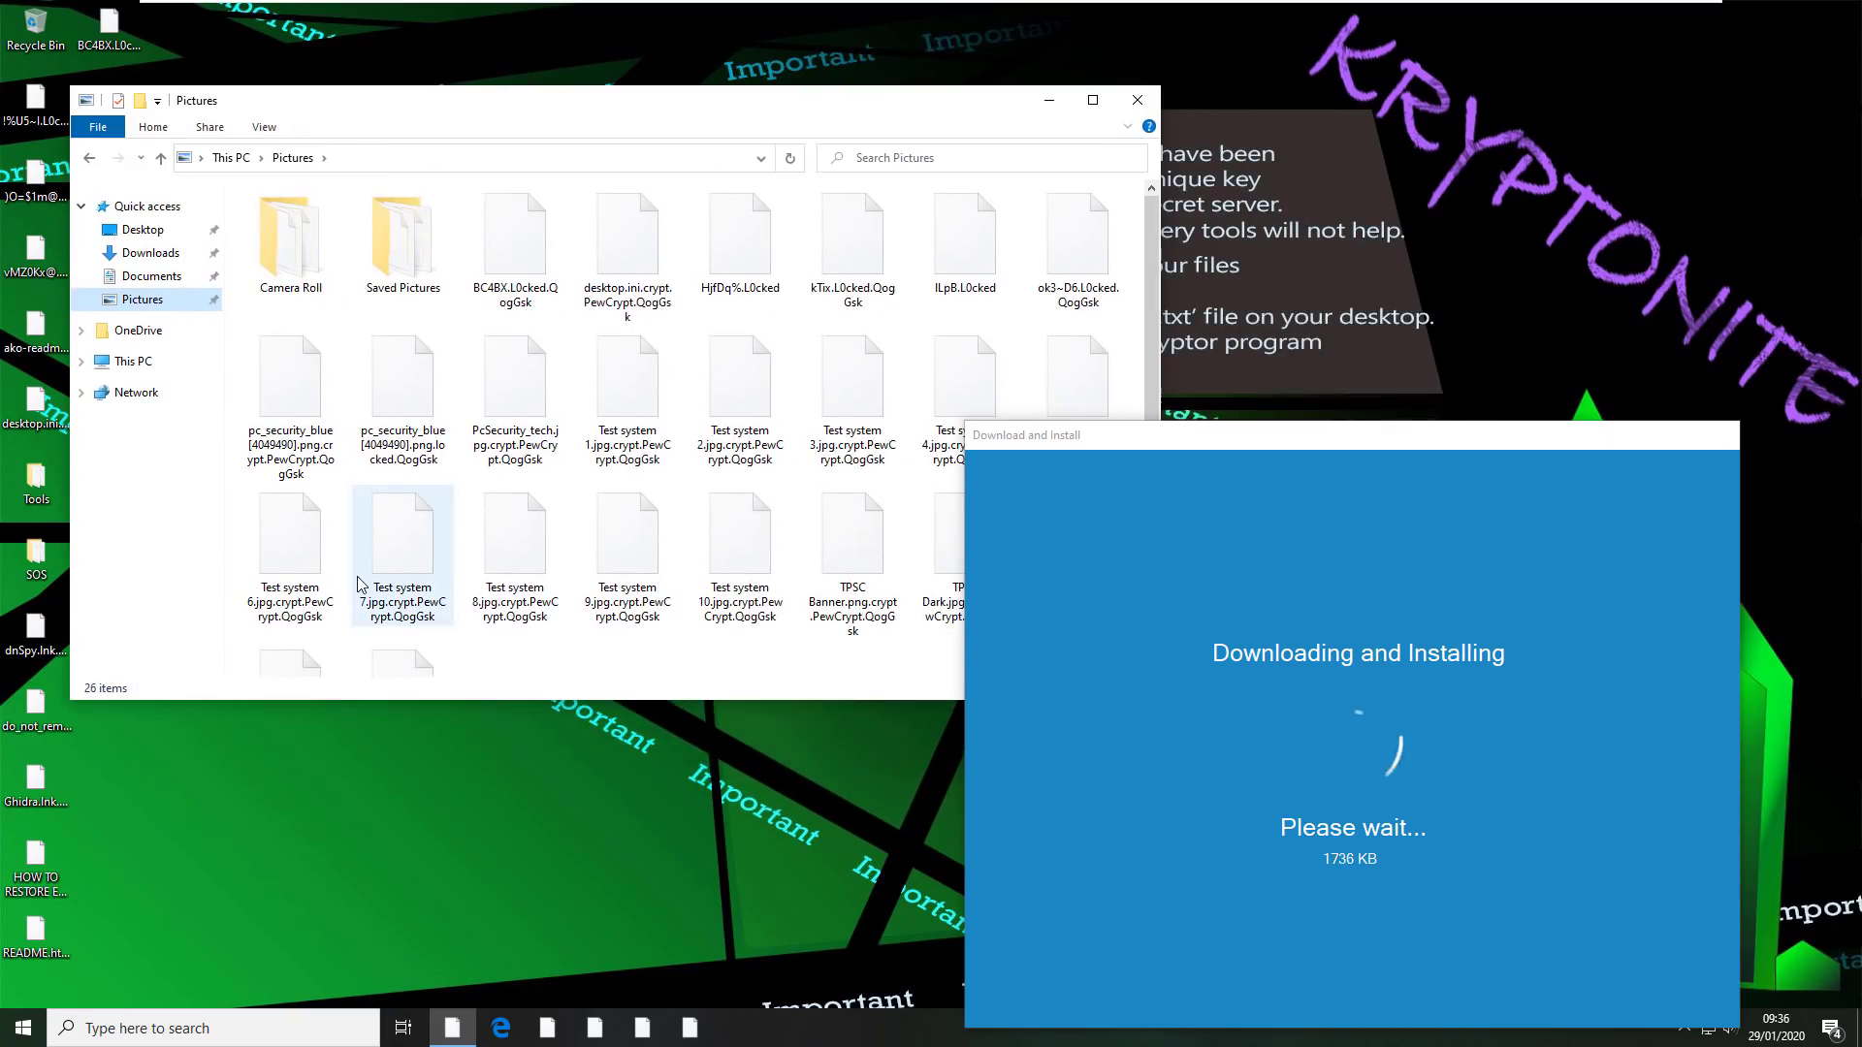
scroll(420, 573, "down", 2)
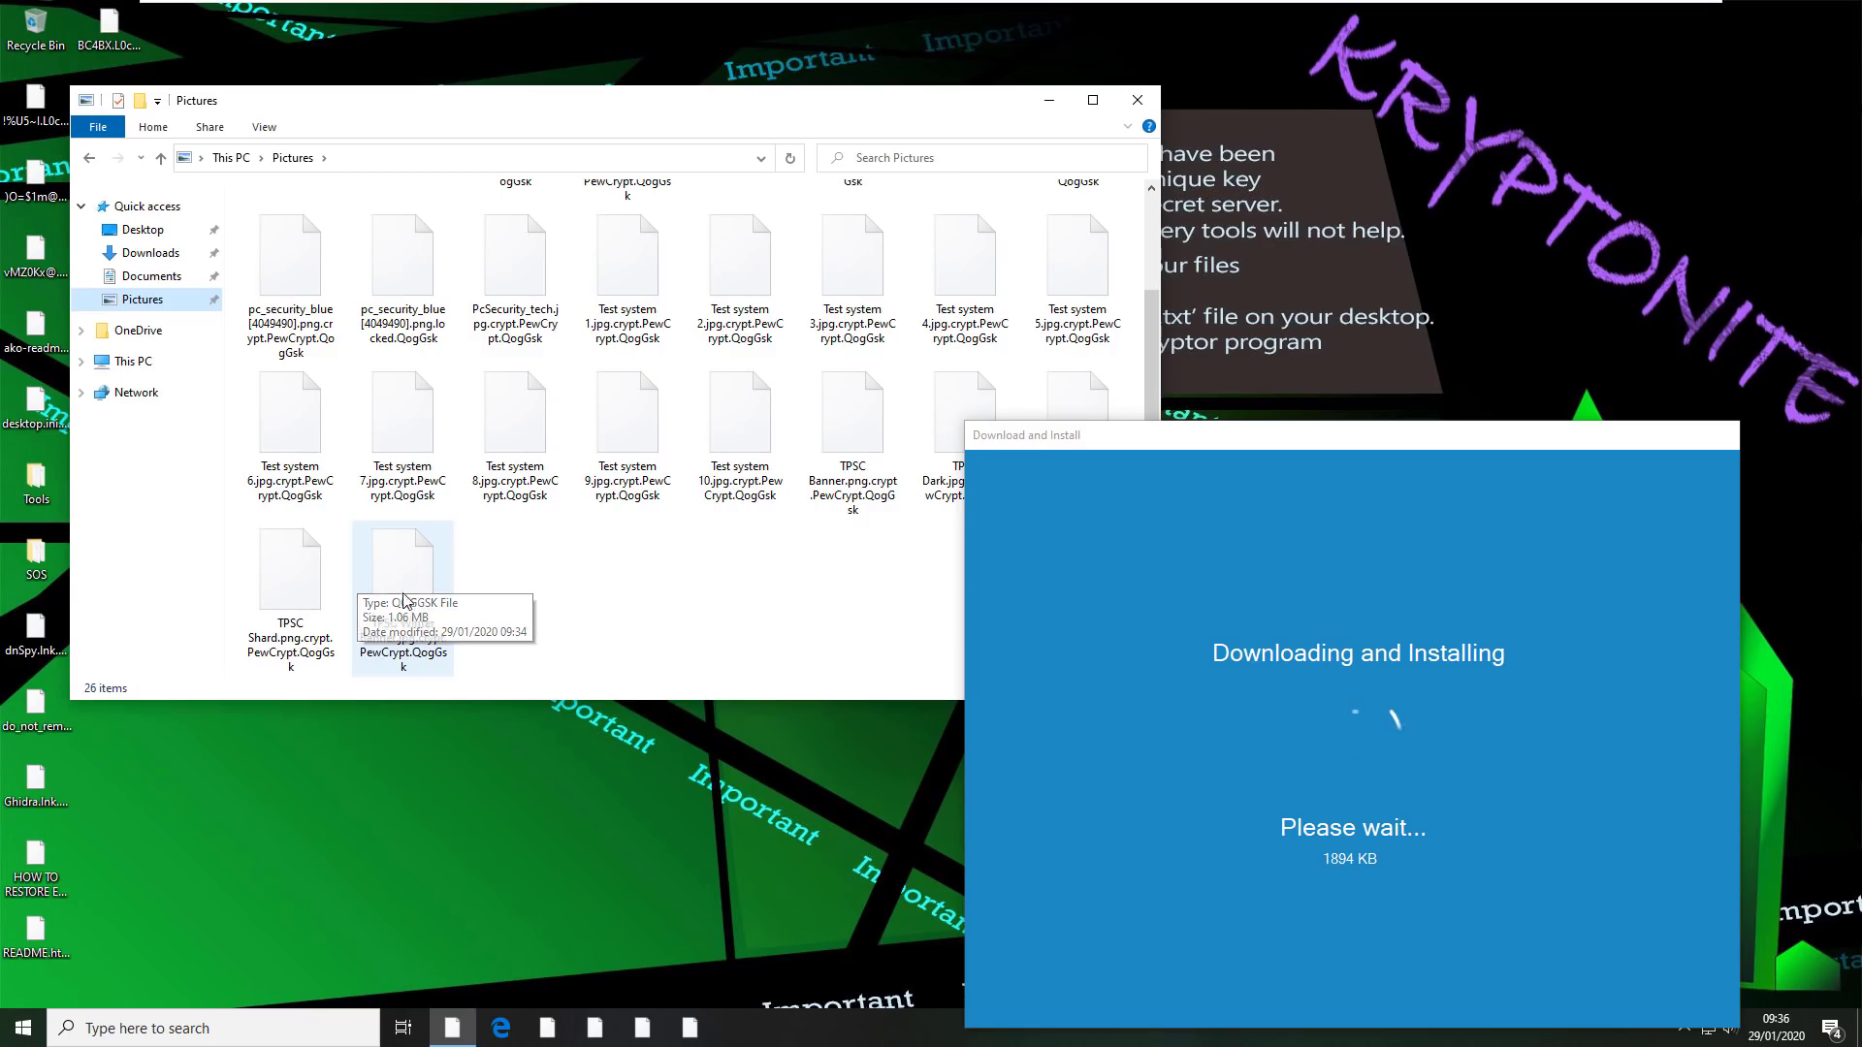
scroll(404, 604, "up", 2)
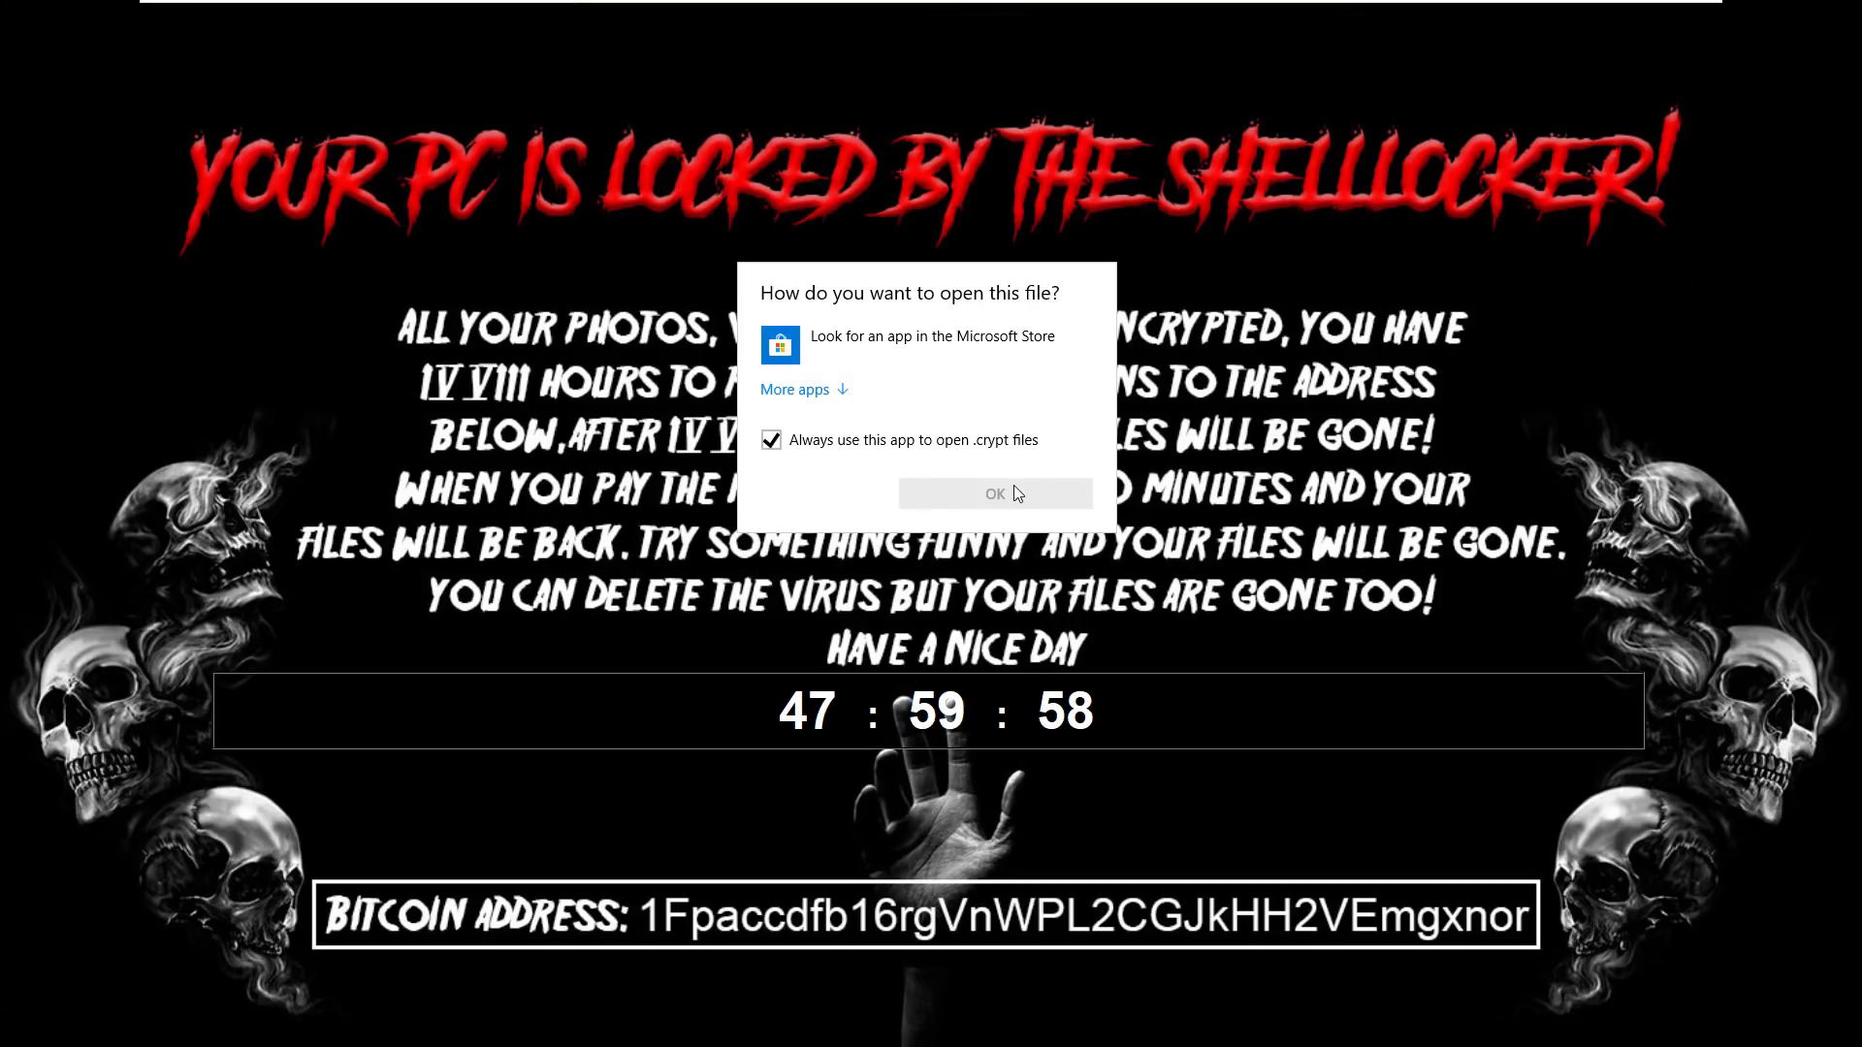
Reveal the VMware full-screen toolbar while the ShellLocker countdown keeps running.
mouse_move(743, 5)
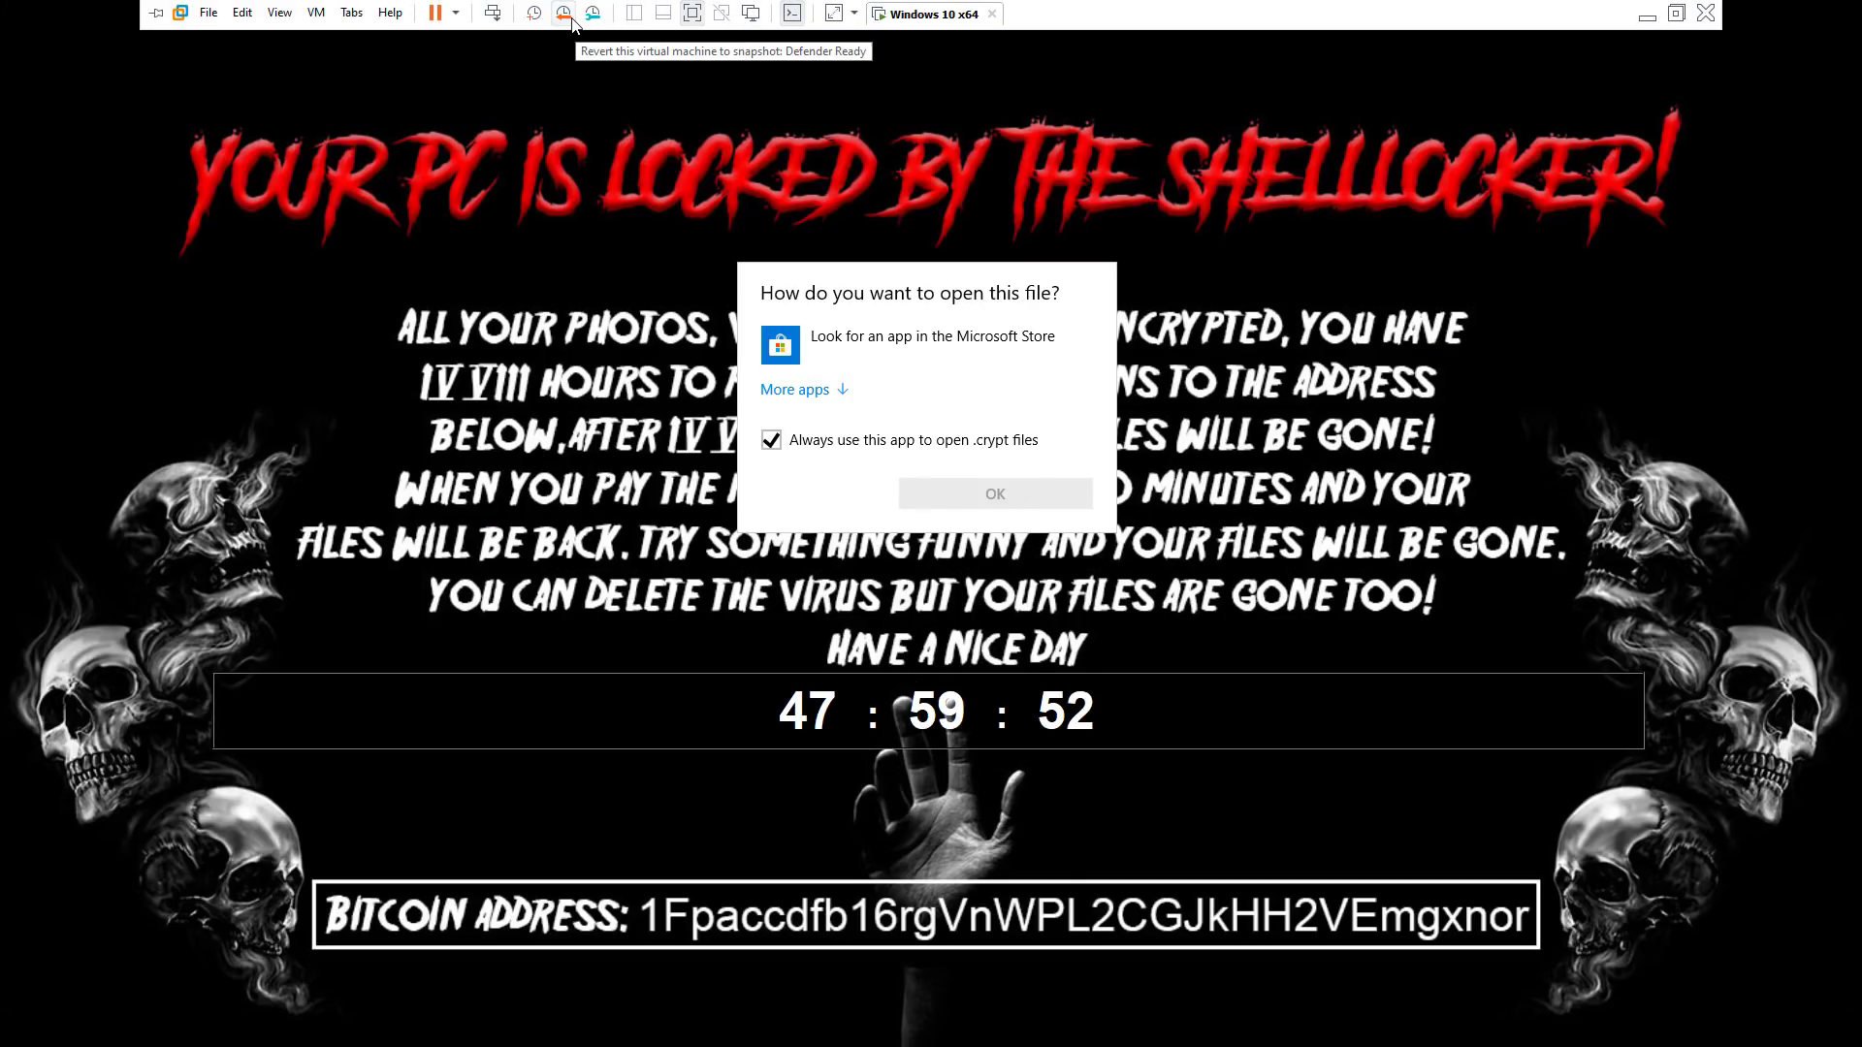